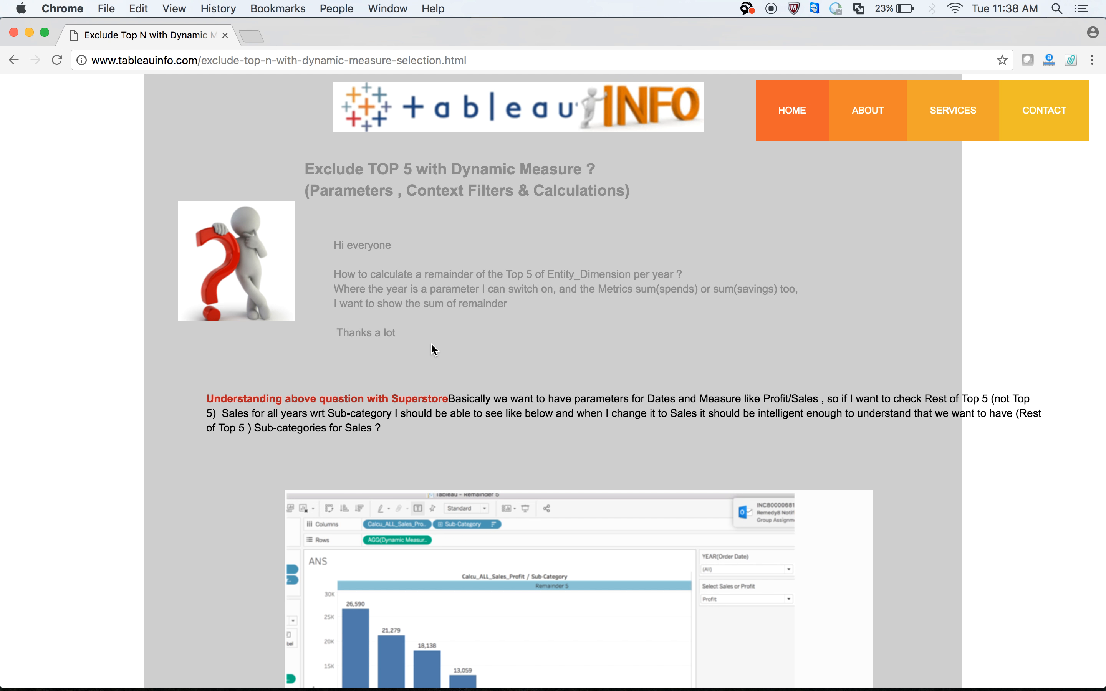
Step: Review the exclude-top-5 question and example chart on the web page, and switch to the finished ANS sheet in Tableau
scroll(434, 350, down, 5)
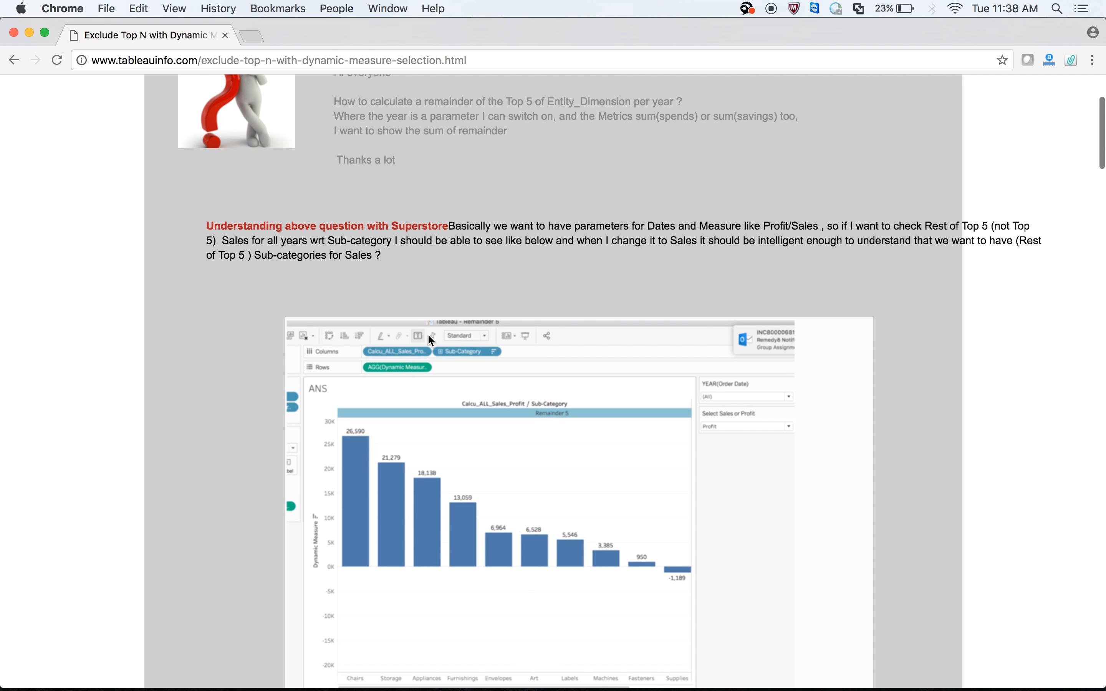
scroll(429, 335, down, 1)
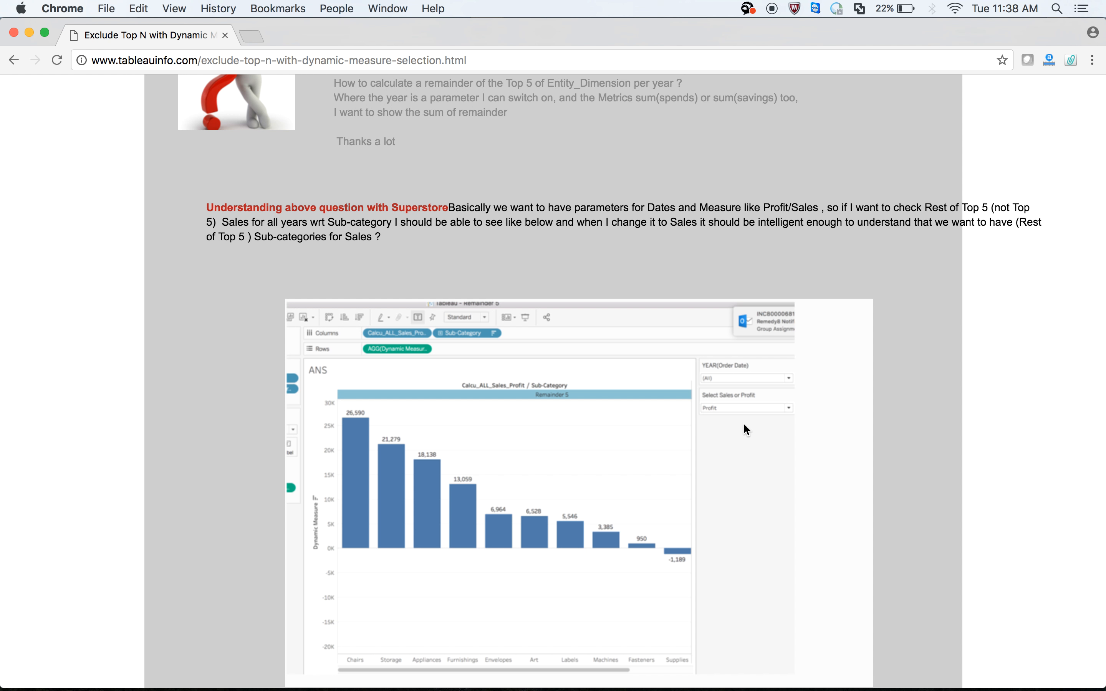
key(super+Tab)
key(super+Tab)
key(super+Tab)
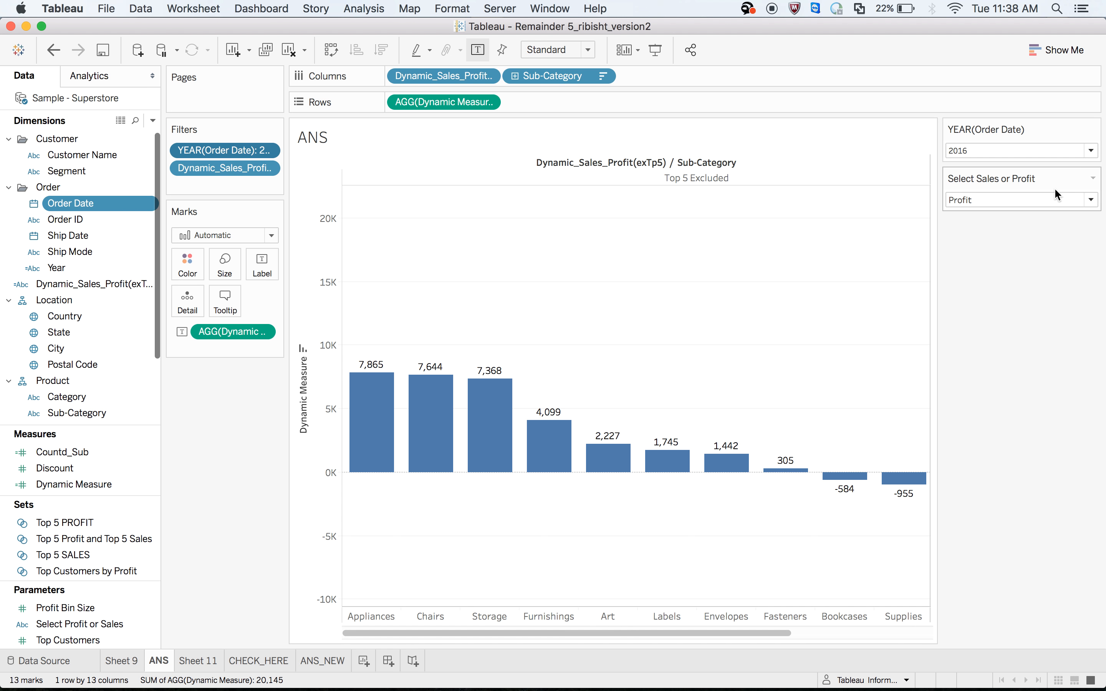
Step: Compare the 2016 chart under both Select Sales or Profit parameter options, ending on Sales
click(1091, 202)
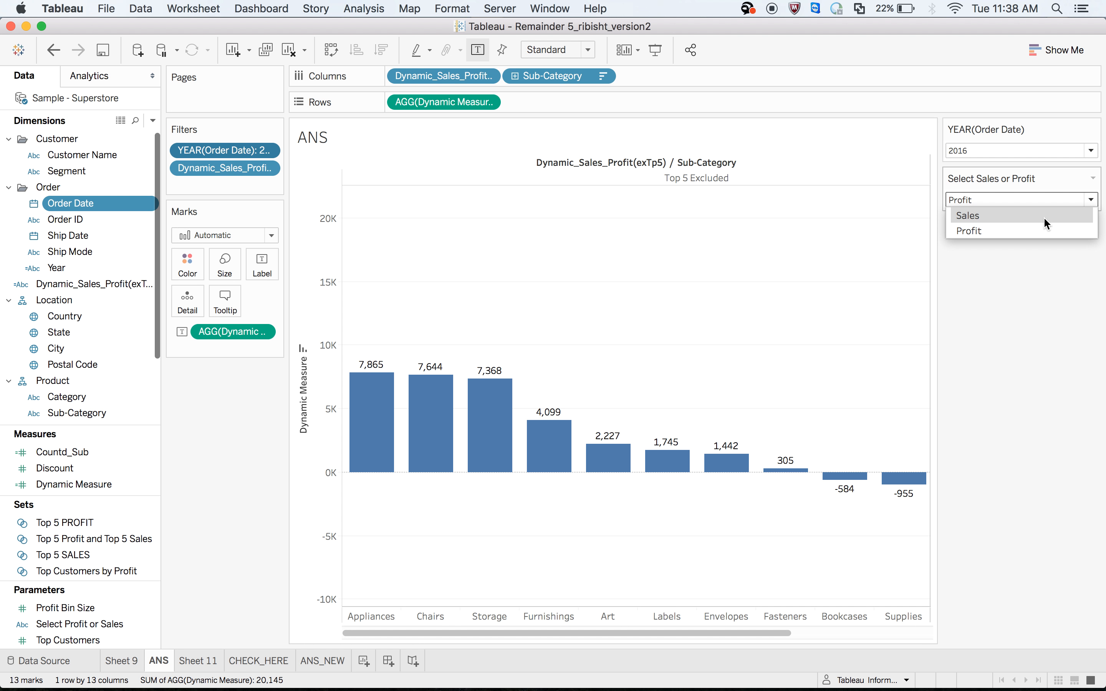
click(1046, 215)
click(1090, 200)
click(1061, 233)
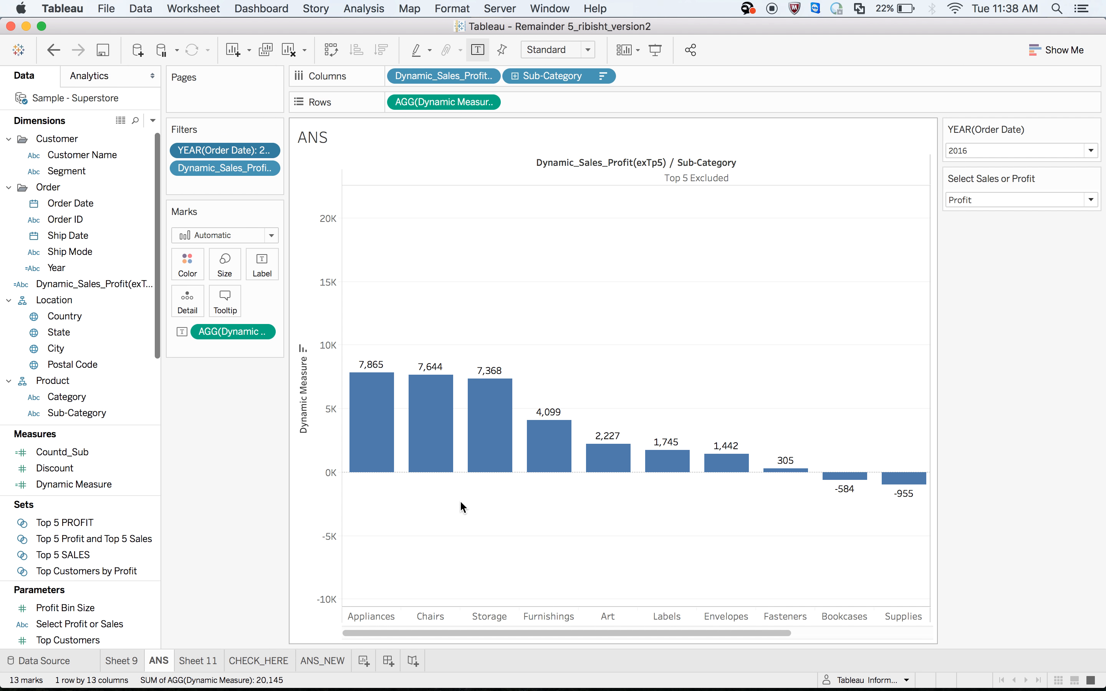
mouse_move(375, 447)
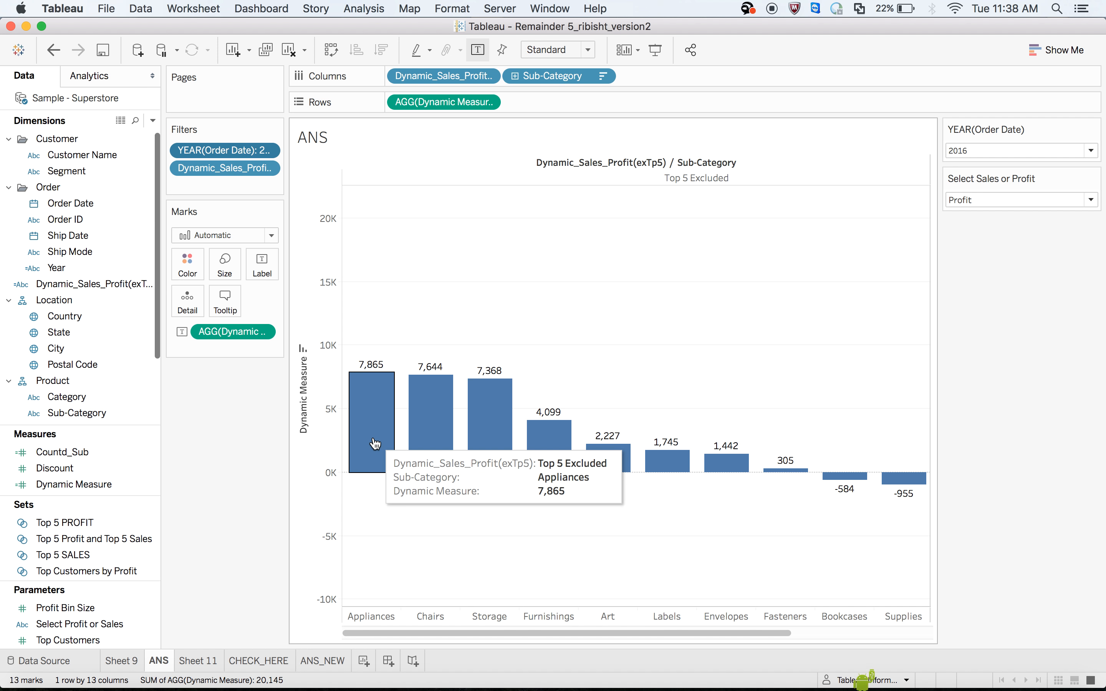
click(968, 200)
click(970, 223)
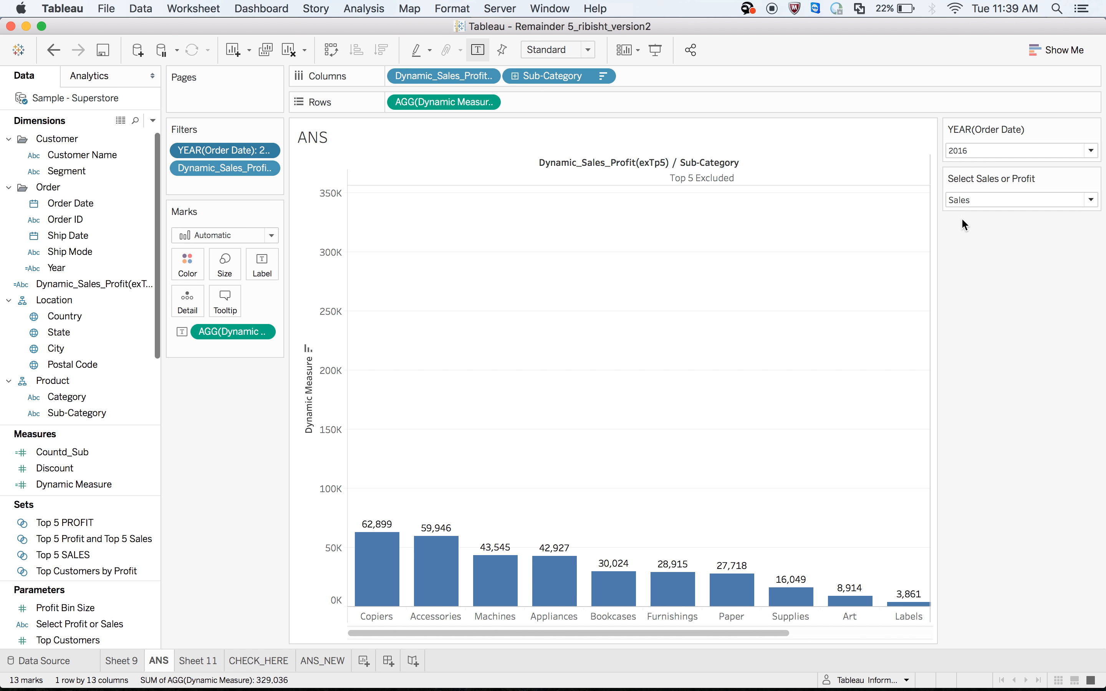
mouse_move(437, 527)
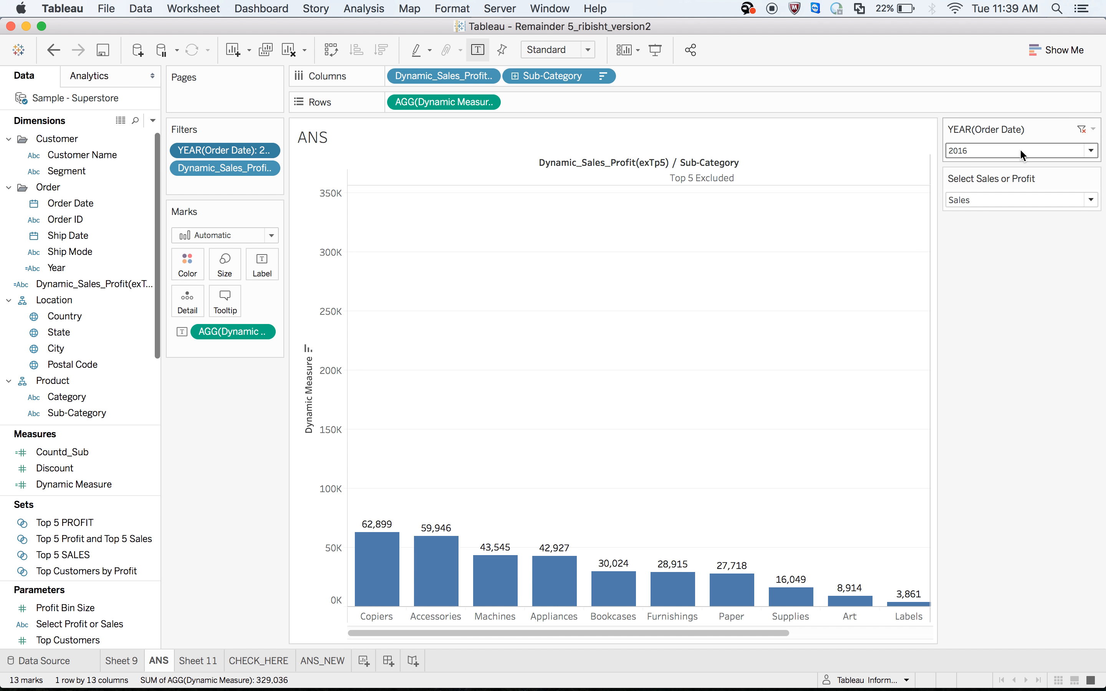
Step: Set the order date year filter to 2013 and compare the chart for Profit and Sales
click(1090, 151)
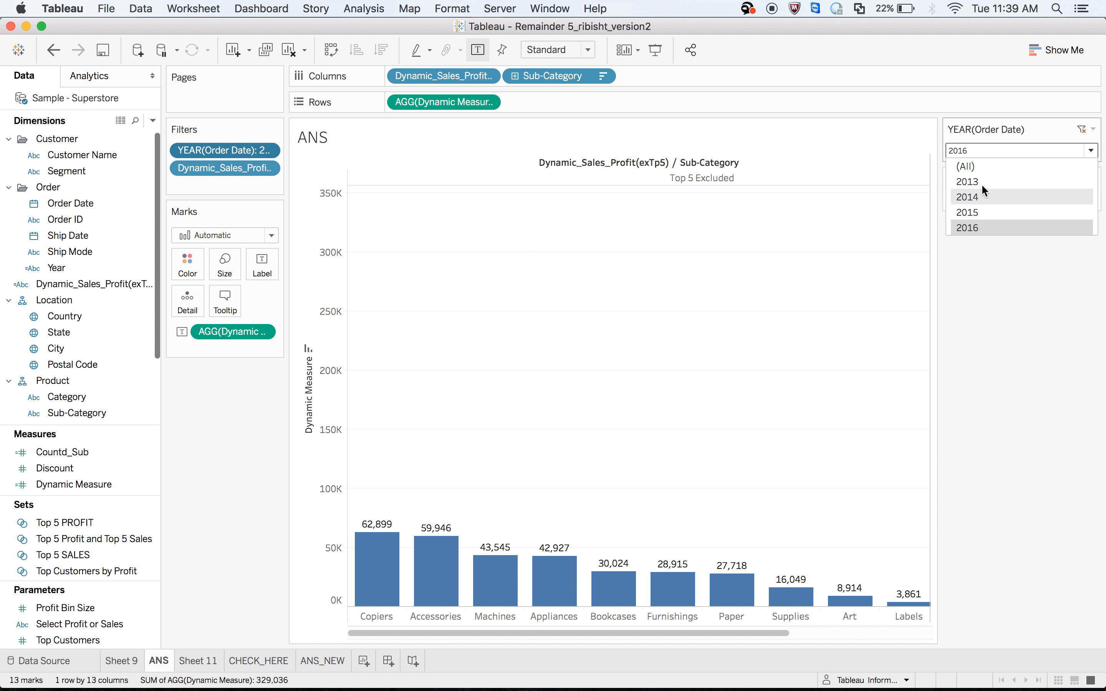
click(1006, 181)
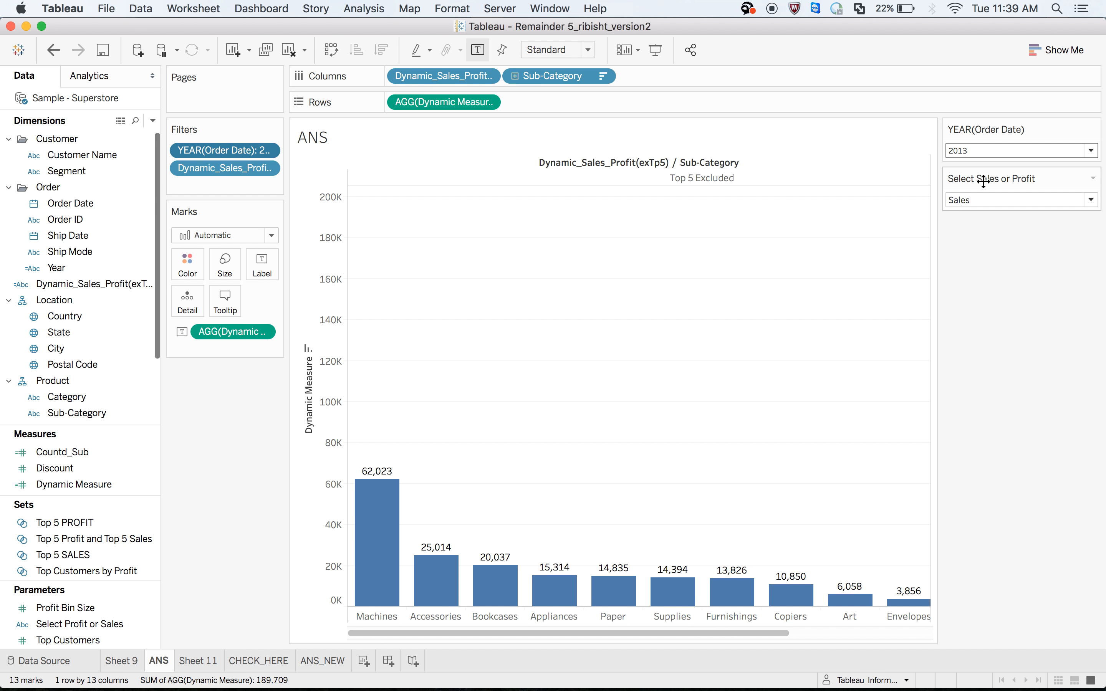
click(1091, 200)
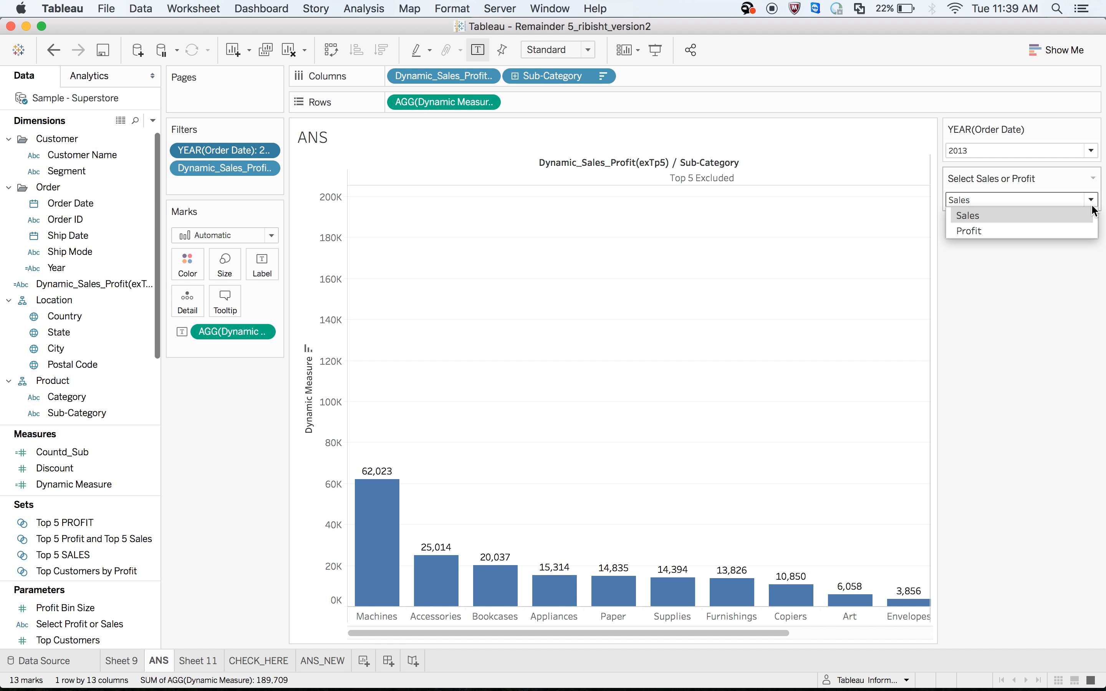
click(1047, 233)
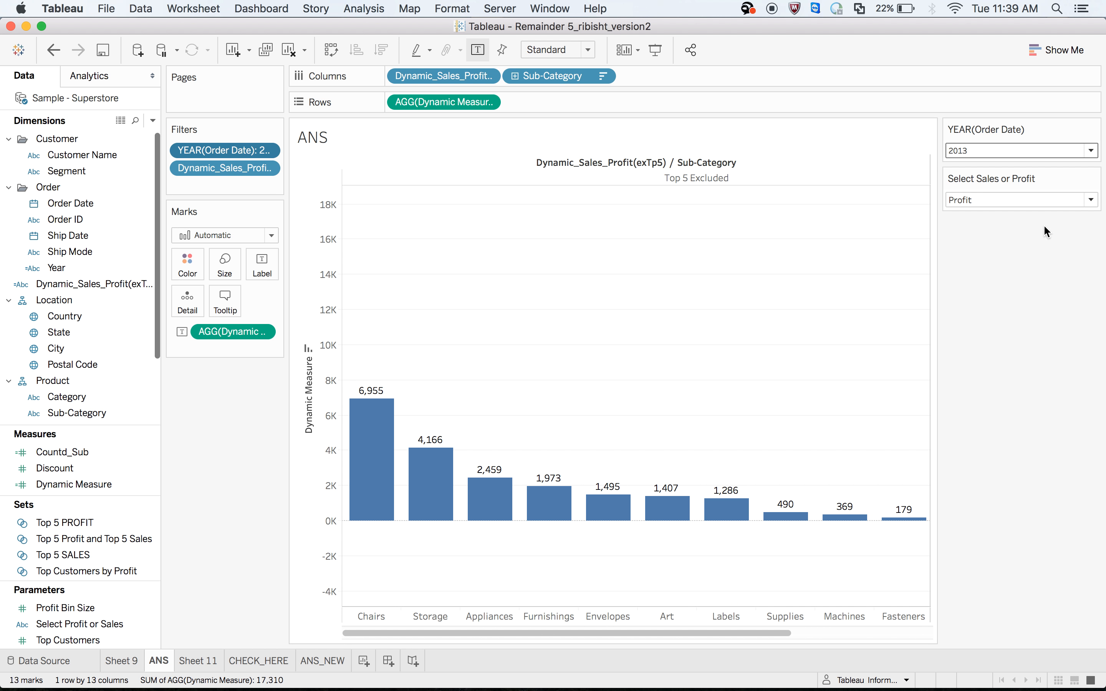
click(1091, 200)
click(1047, 215)
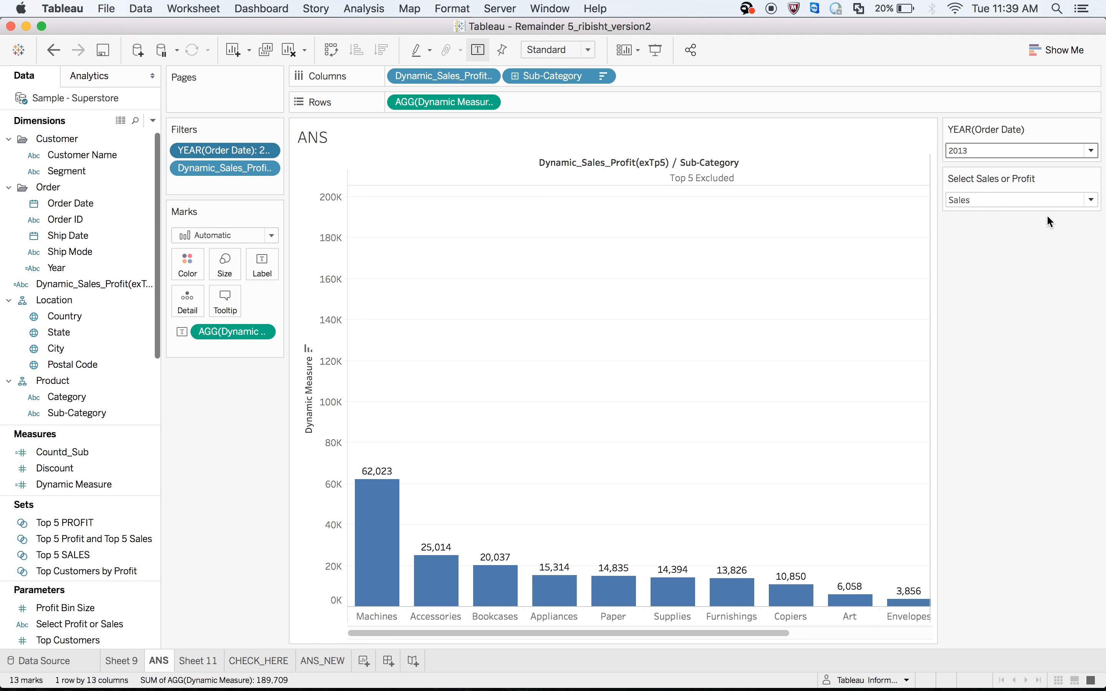
Step: Switch to Chrome and read the Step 1 instructions for creating the Select Sales or Profit parameter
key(super+Tab)
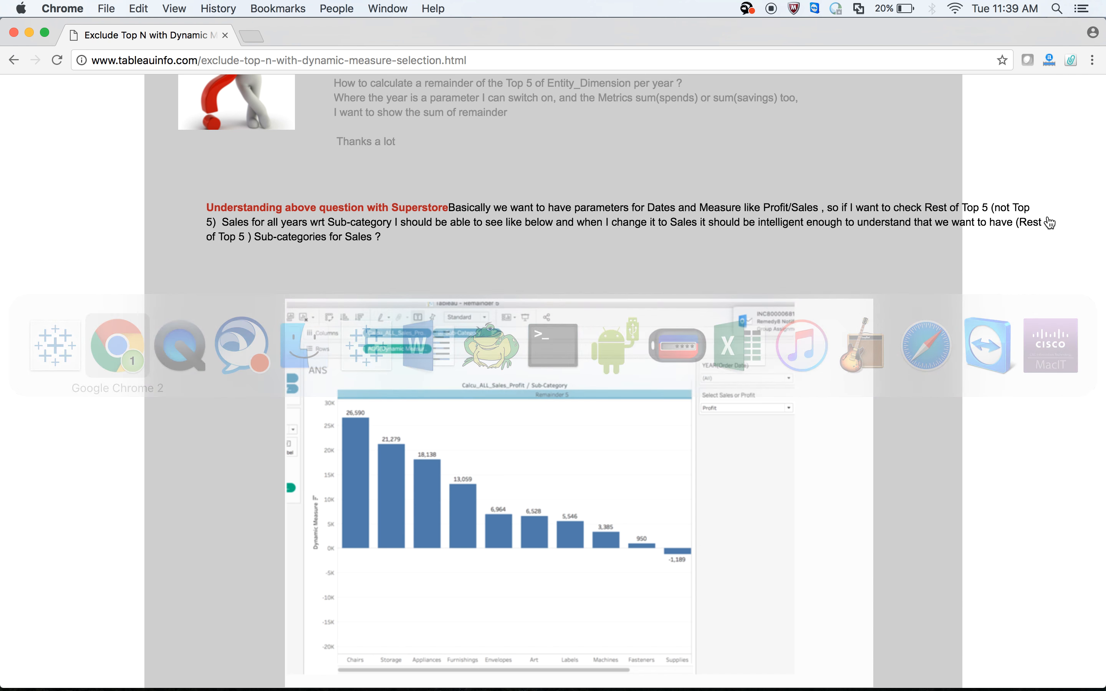
scroll(1050, 222, down, 3)
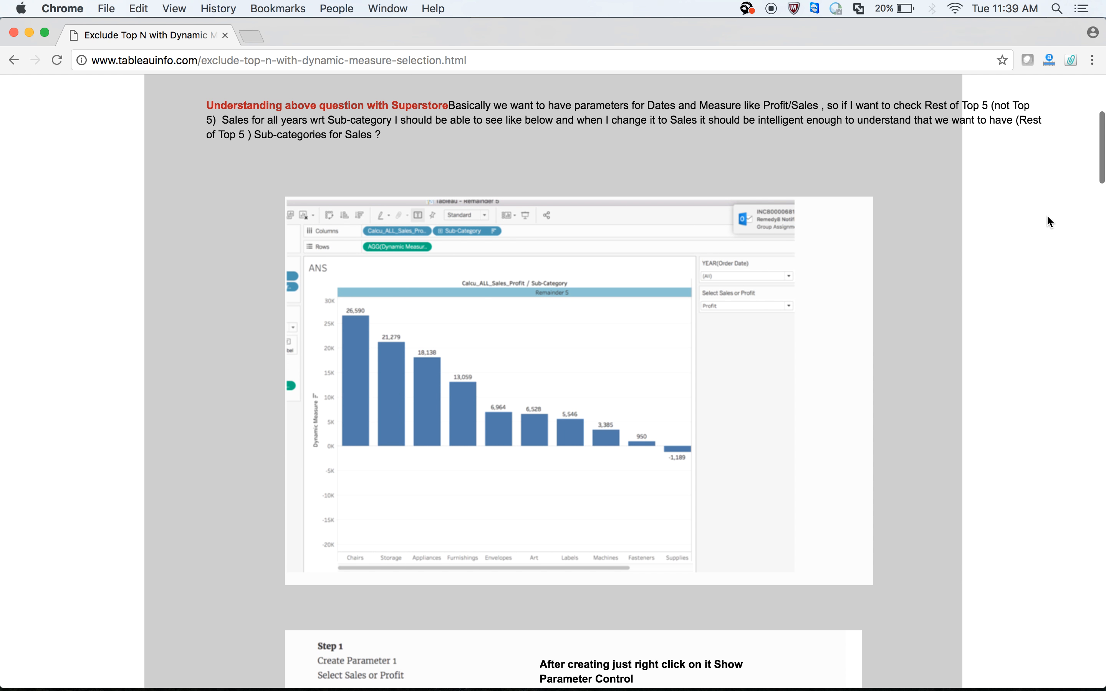
key(super+Tab)
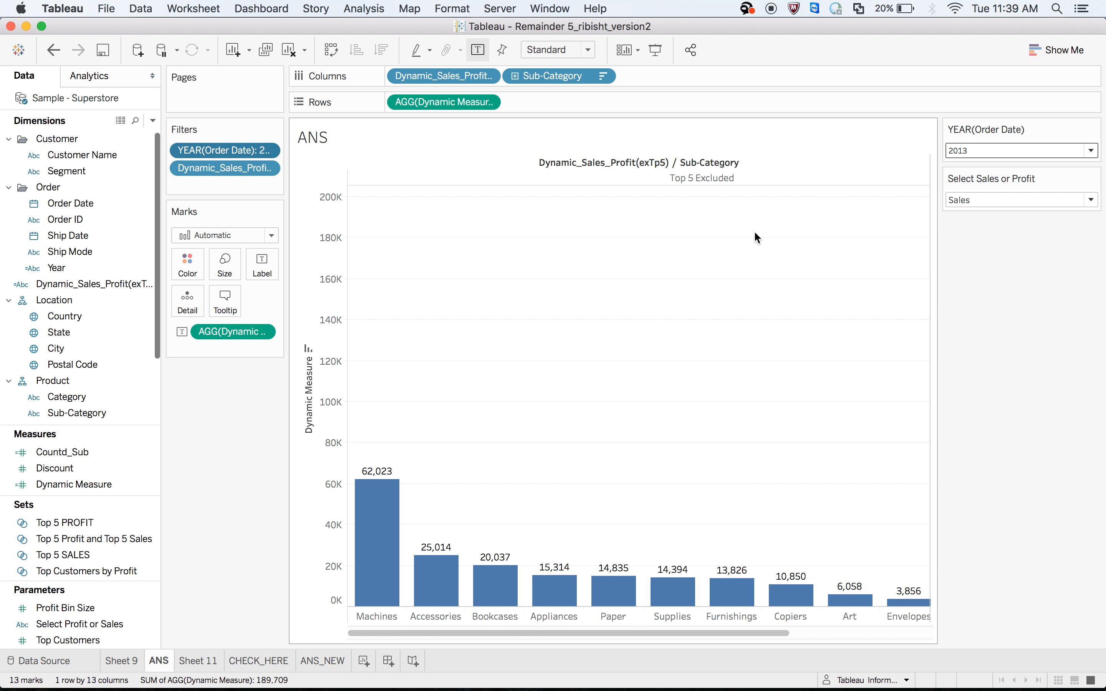
key(super+Tab)
key(super+Tab)
key(super+Tab)
key(super+Tab)
key(super+Tab)
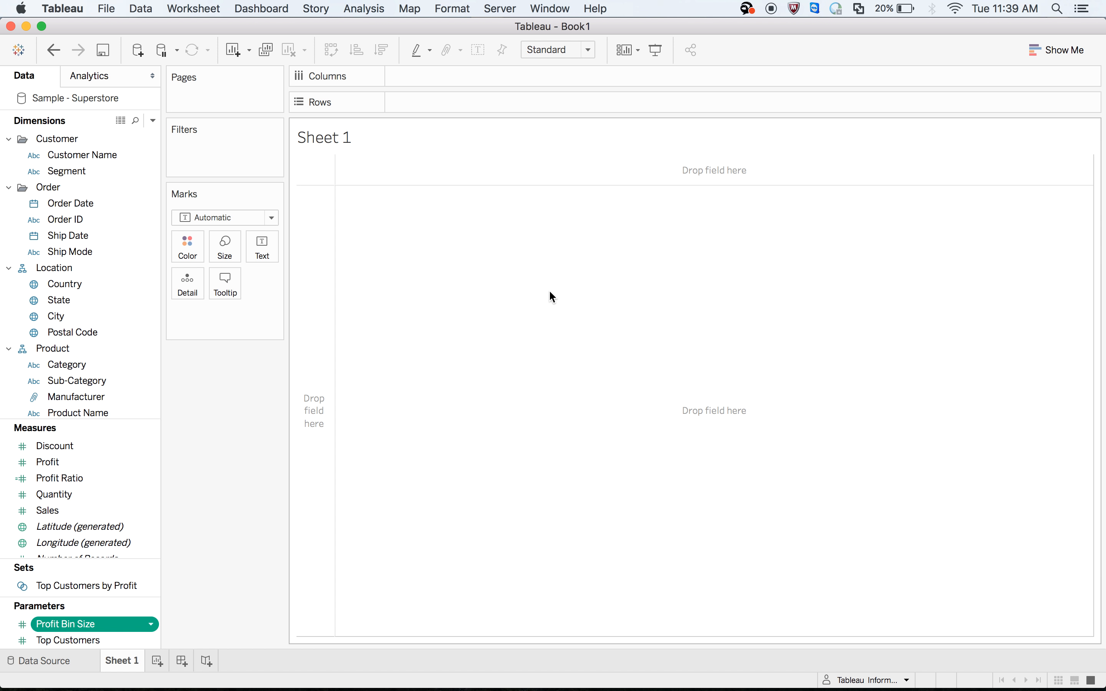
key(super+Tab)
key(super+Tab)
key(super+Tab)
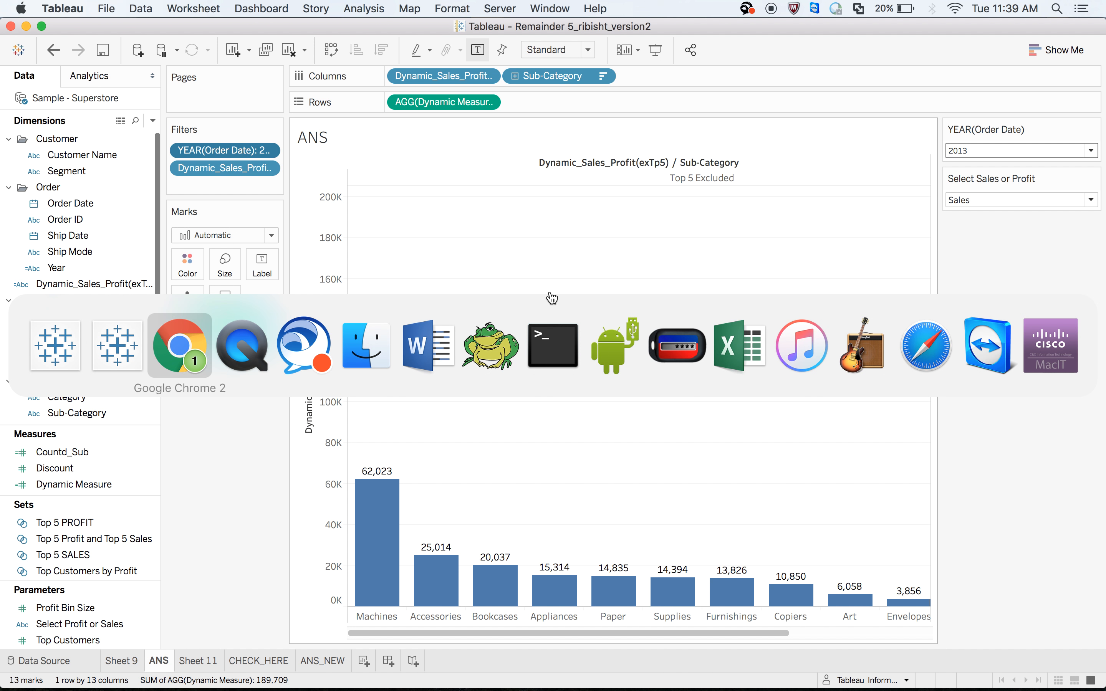
scroll(549, 291, down, 10)
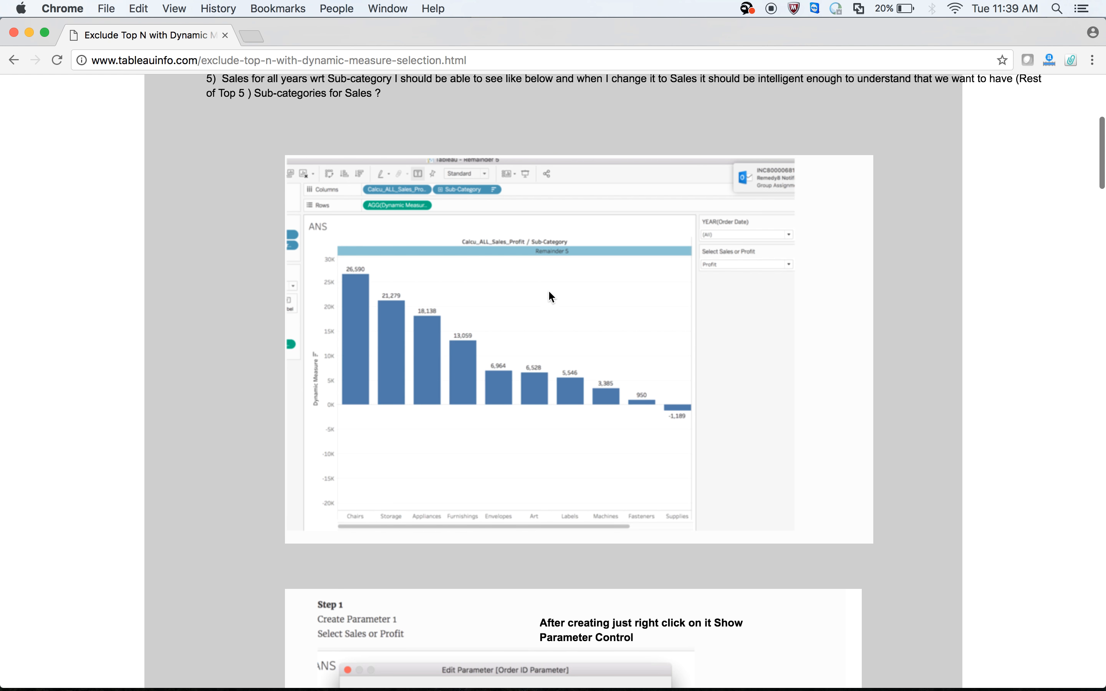
scroll(549, 291, down, 1)
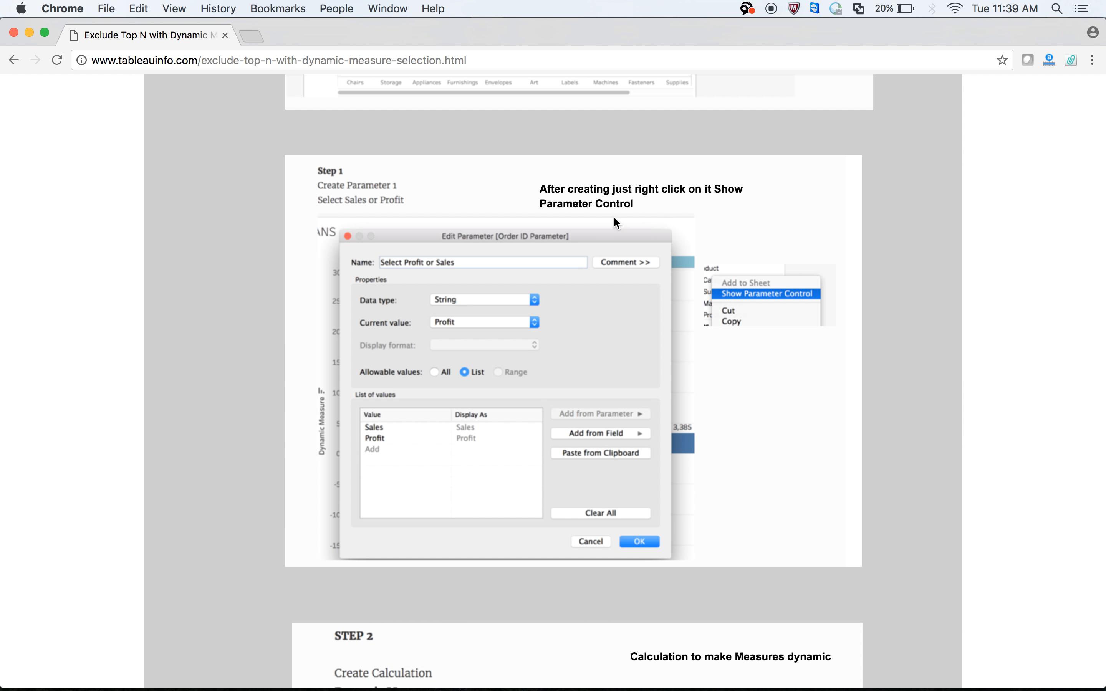
Step: Switch to the blank Book1 workbook in Tableau and start a parameter from Order Date with the String data type
key(super+Tab)
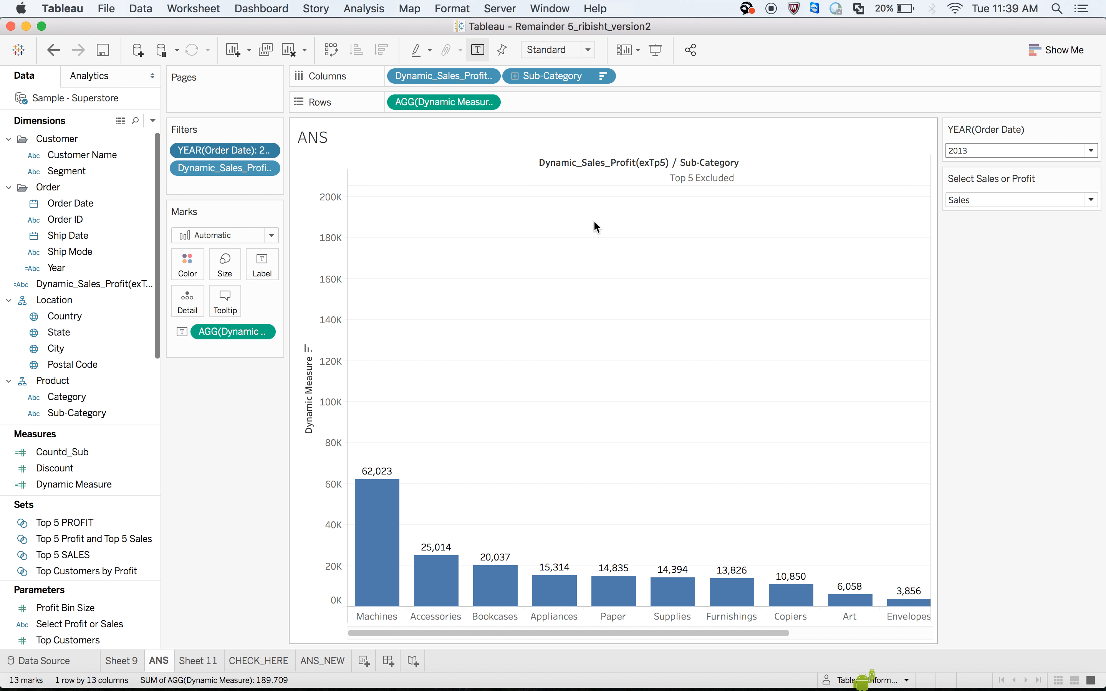
key(super+Tab)
key(super+Tab)
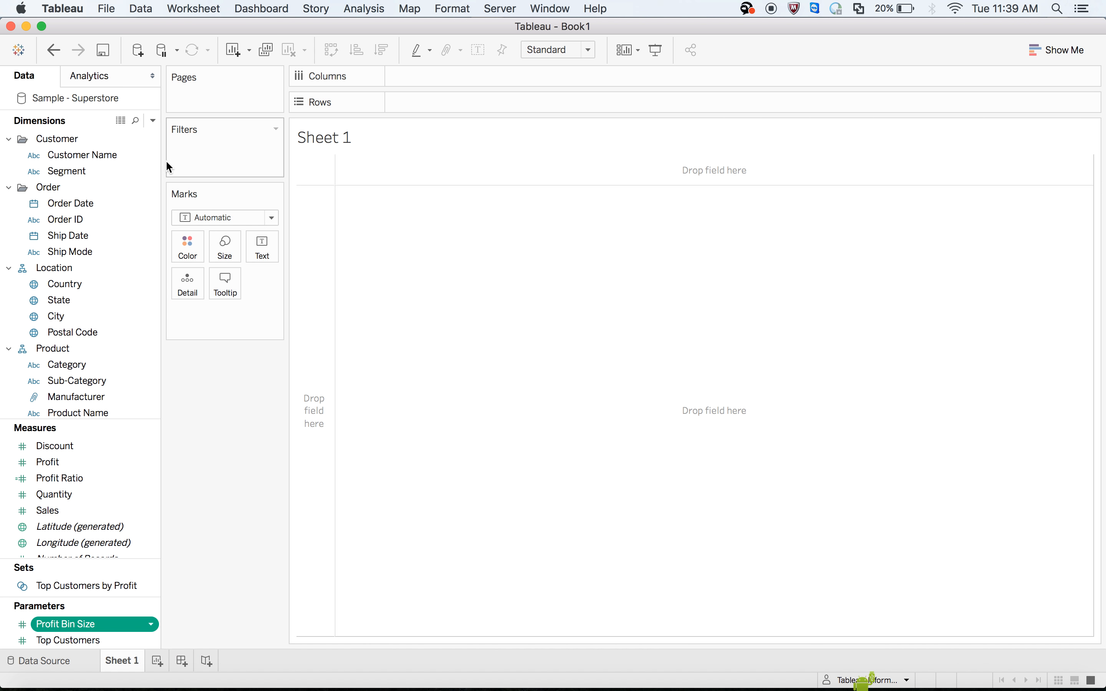
right_click(75, 202)
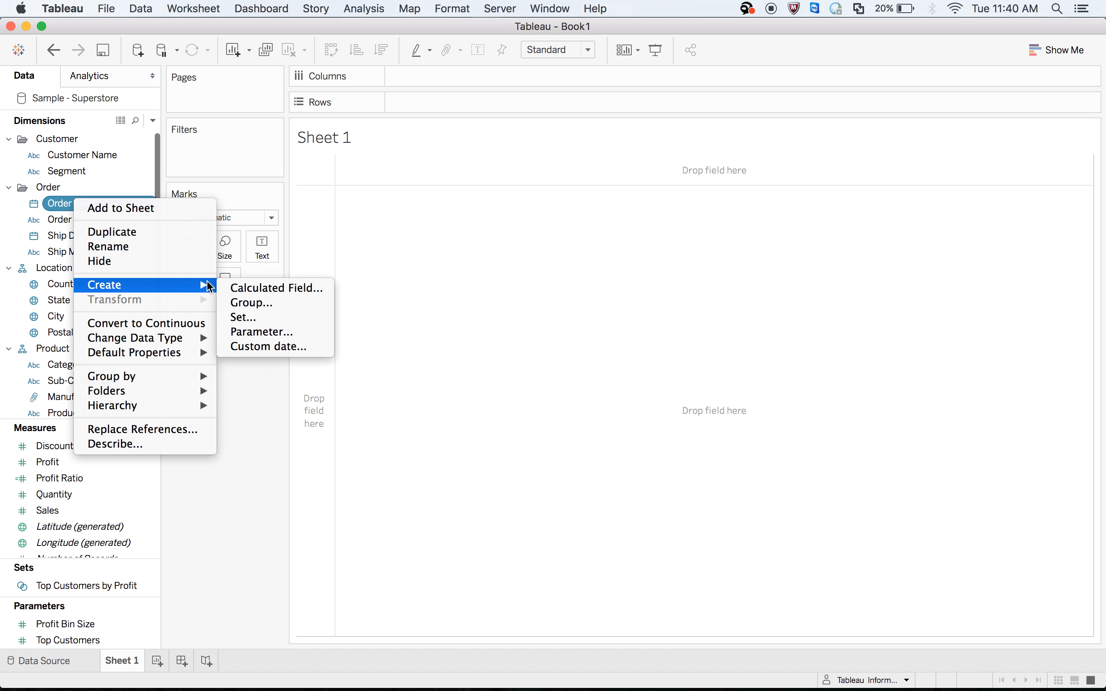
click(258, 335)
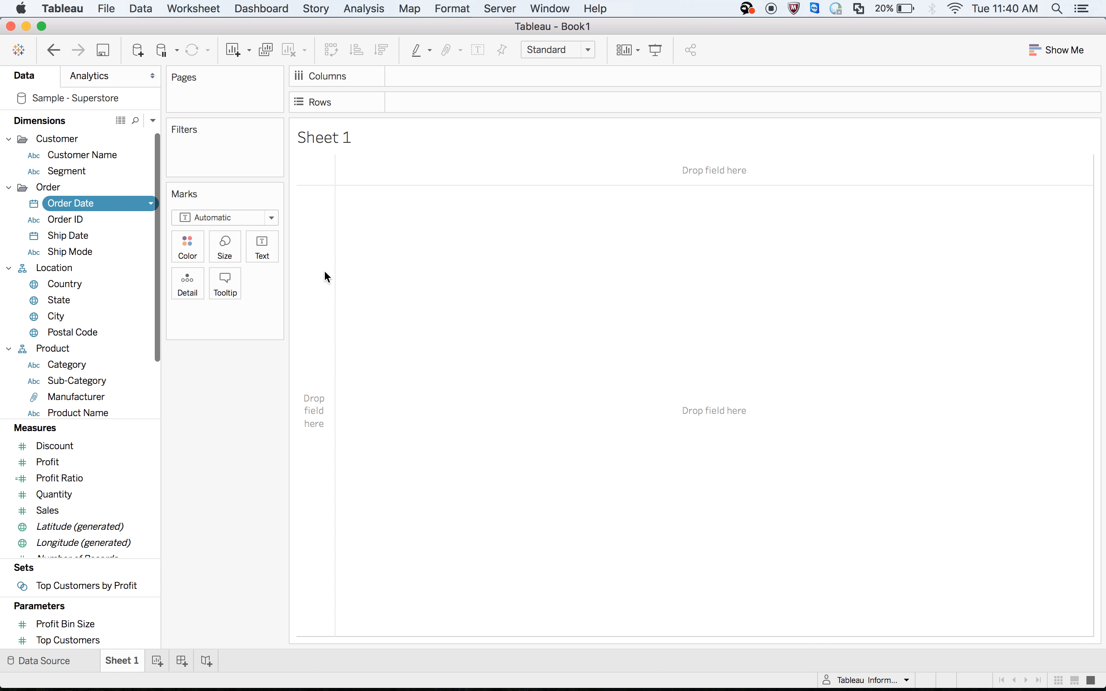
click(482, 229)
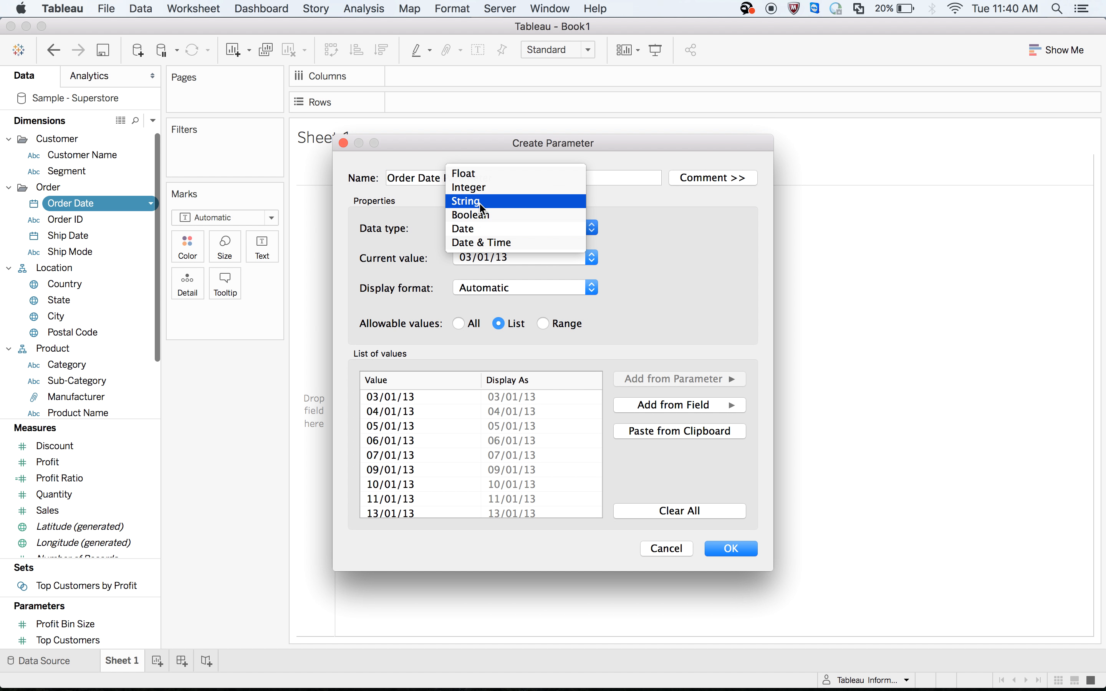
click(481, 208)
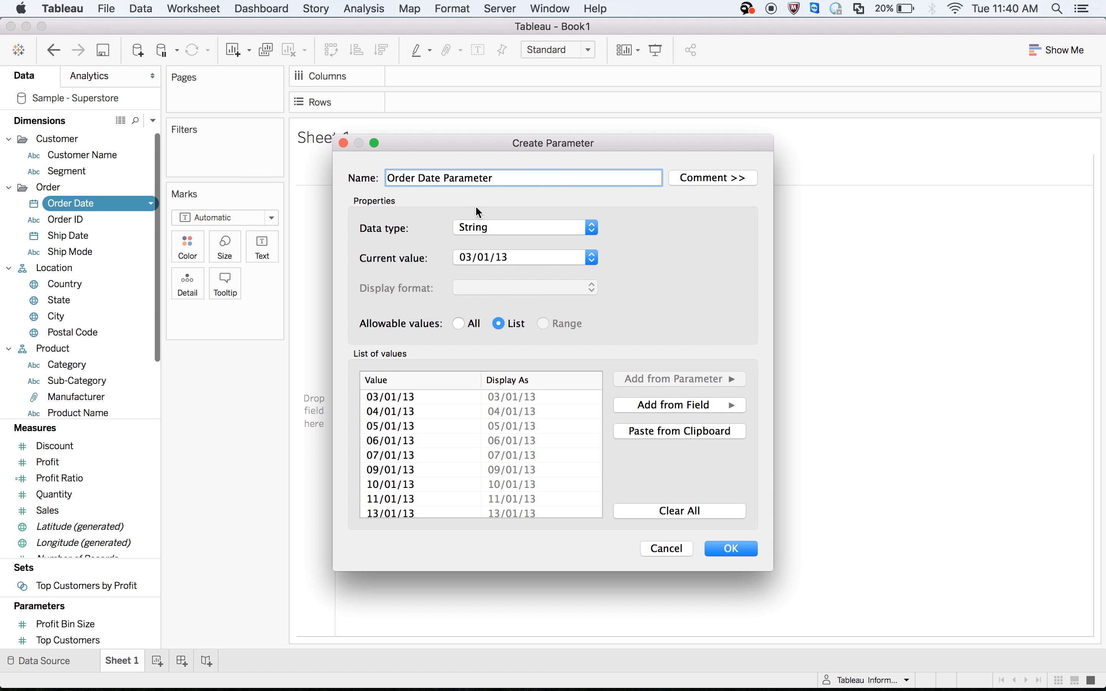
Step: Replace the parameter's allowable values with a list containing Sales and Profit
click(460, 323)
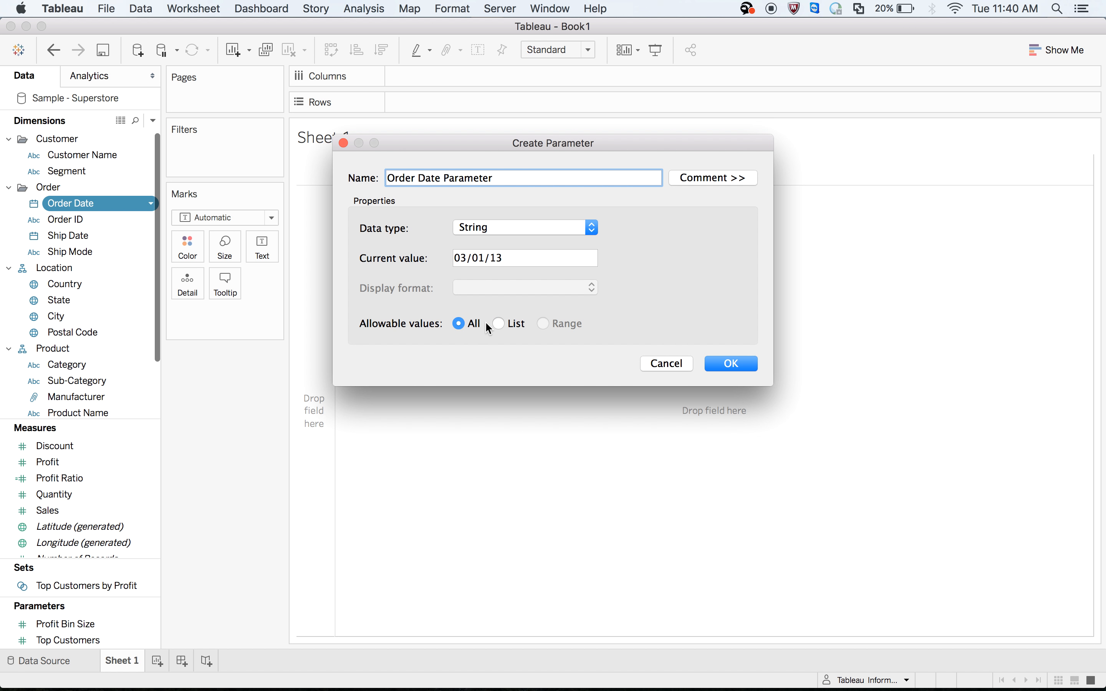
click(501, 324)
click(412, 396)
text(Sales)
key(Return)
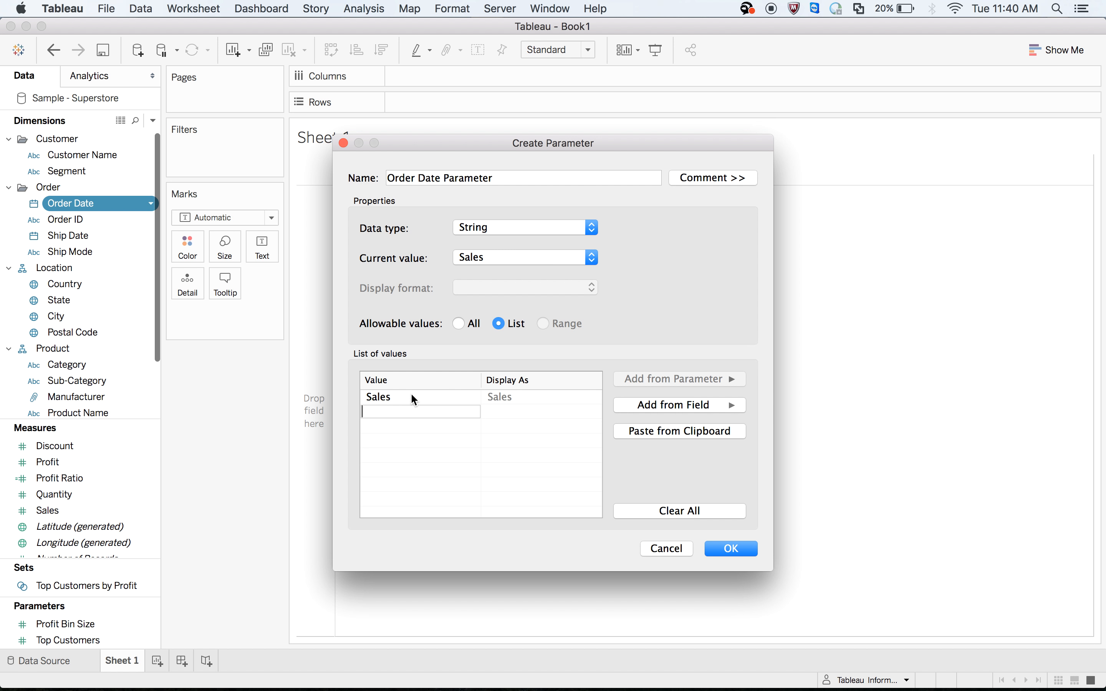
text(Profit)
Step: Name the parameter "Select Sales or Profit" and create it
click(493, 178)
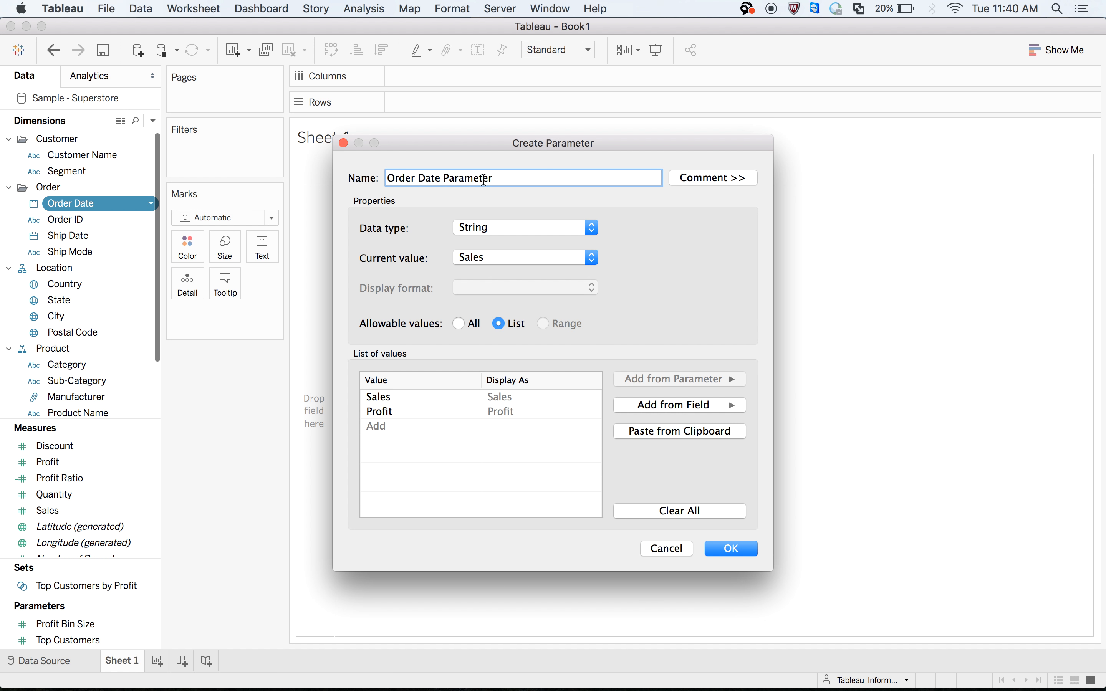
drag(496, 177, 368, 176)
text(Sele)
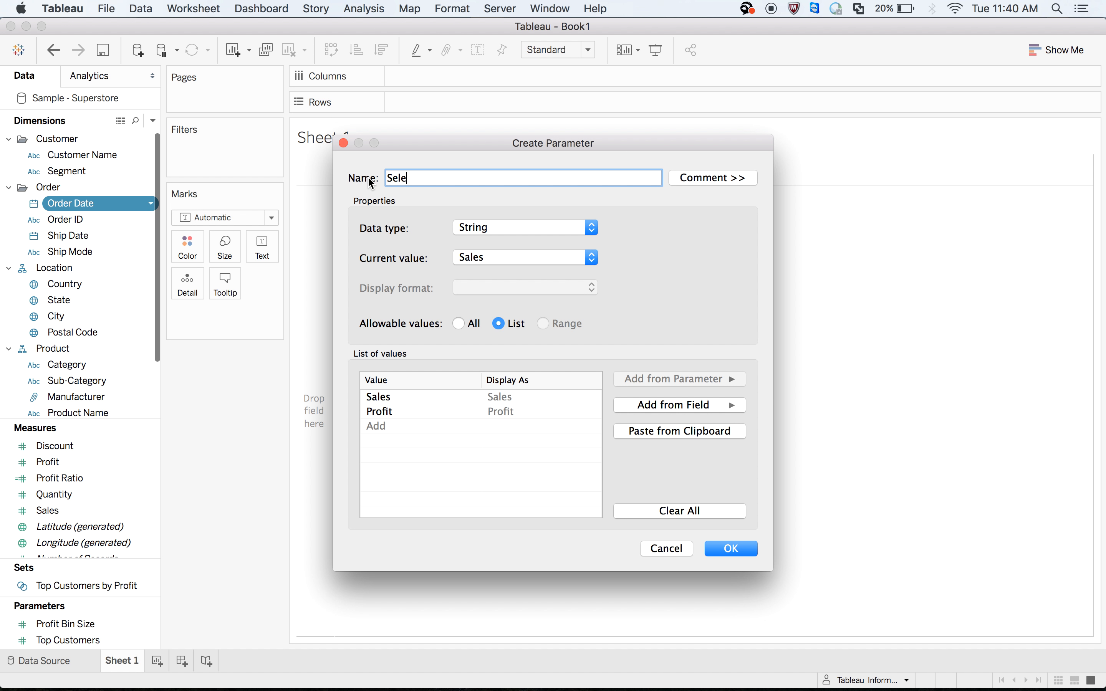
text(ct Sales or Profit)
click(719, 553)
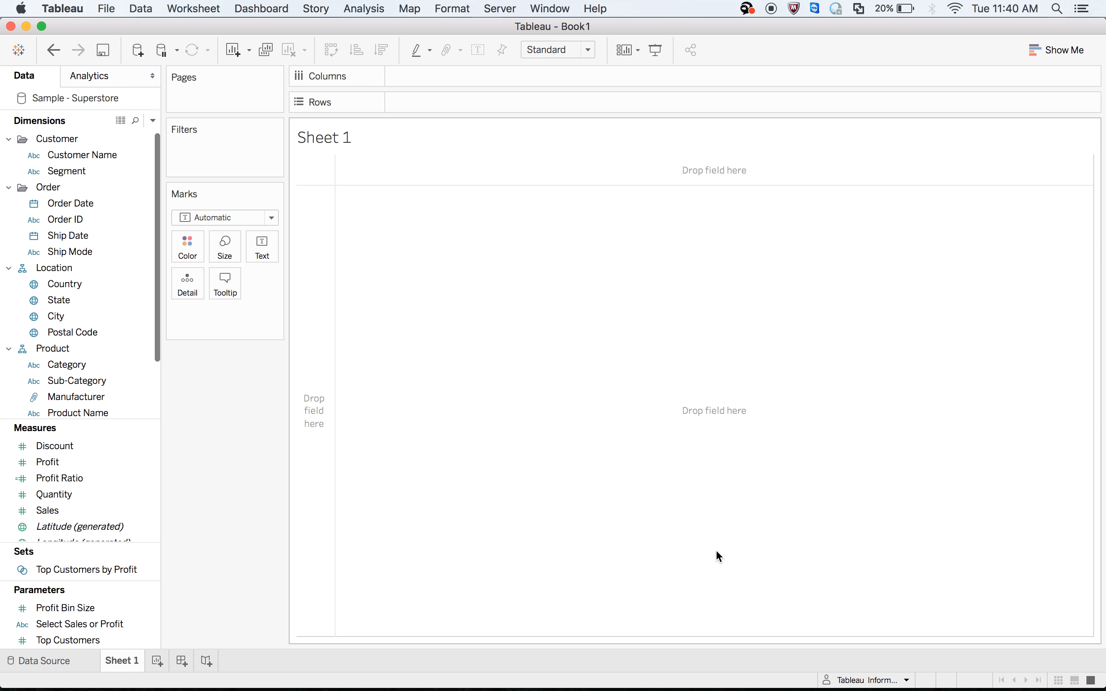
Step: Filter the sheet by the years of Order Date, using all values
click(115, 238)
click(70, 202)
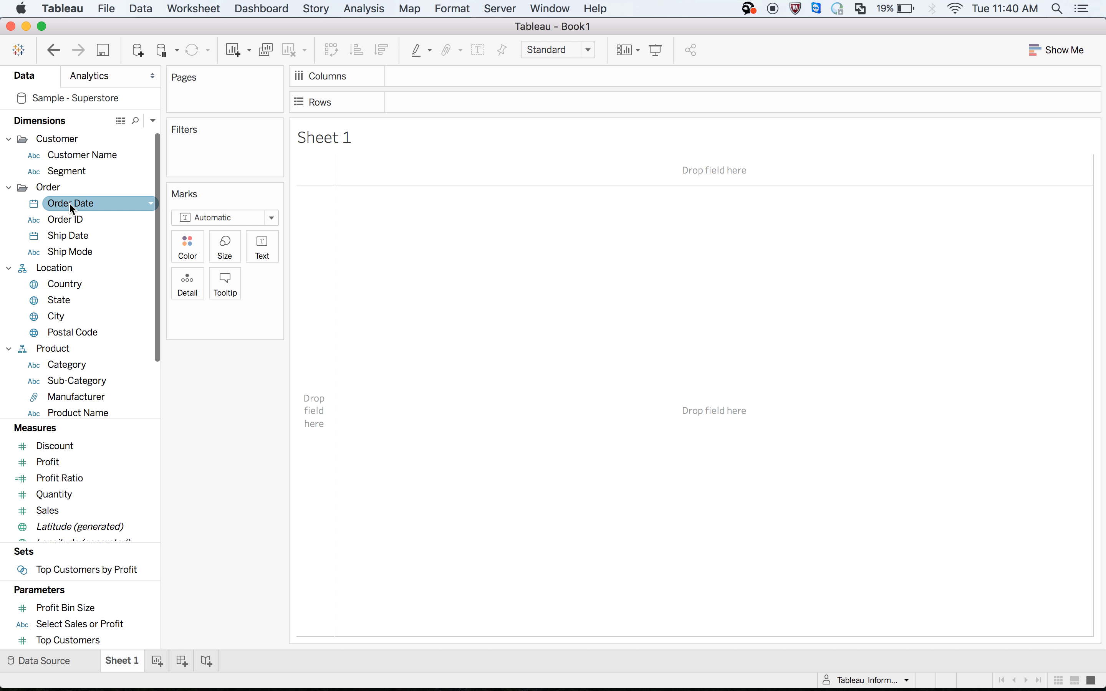
right_click(69, 202)
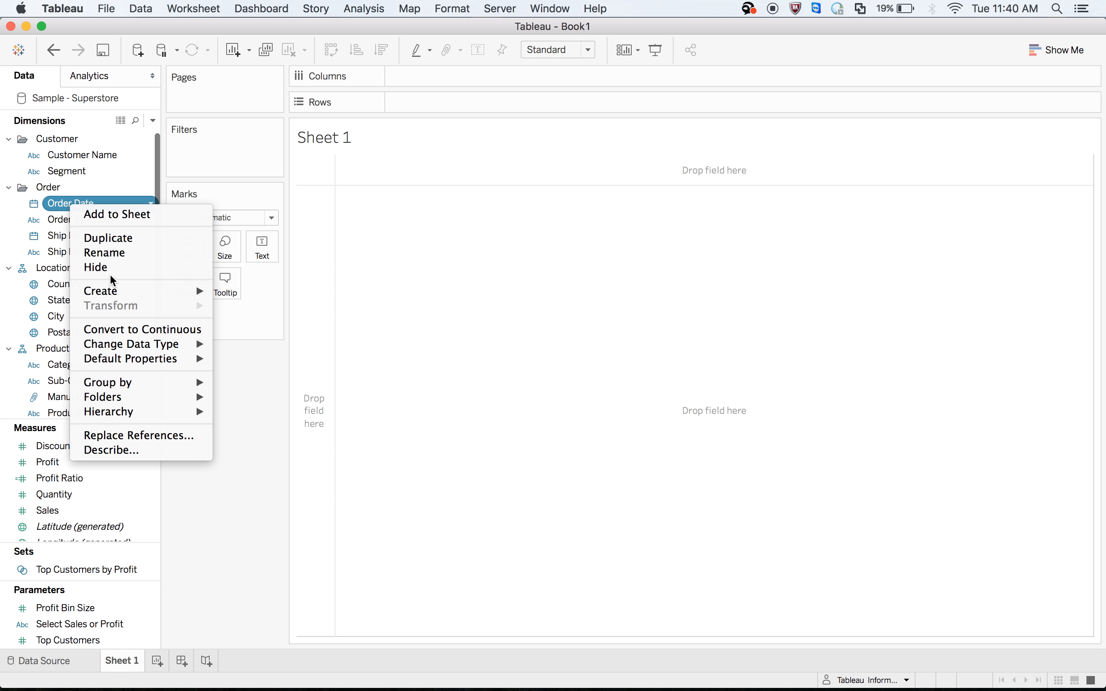
click(58, 202)
drag(105, 211, 222, 159)
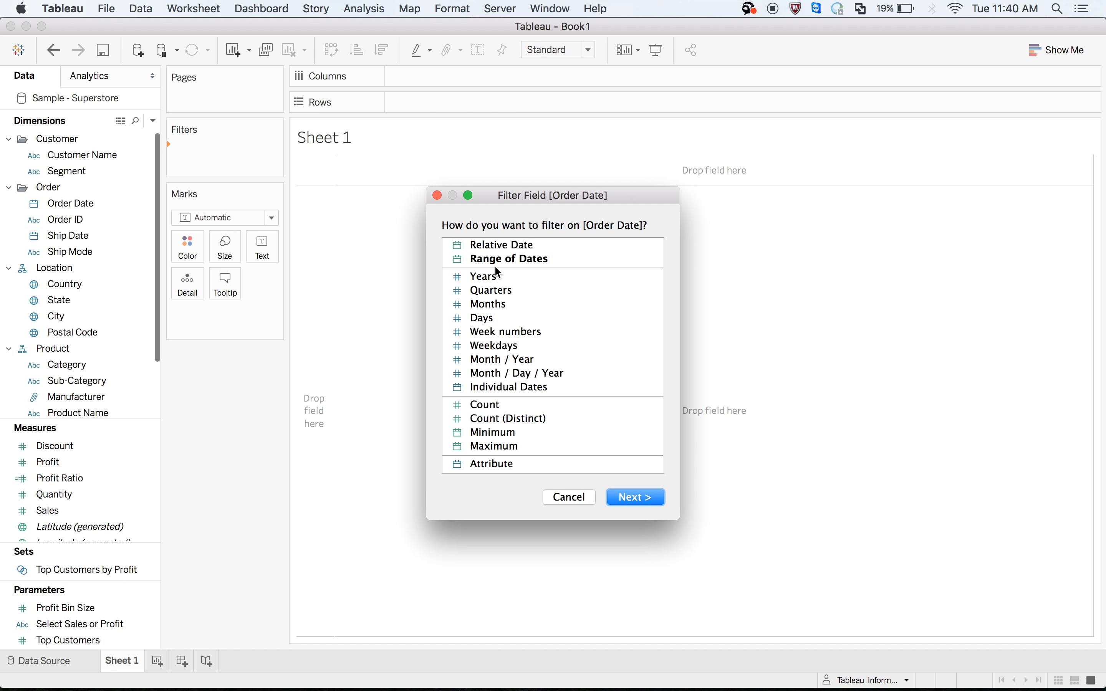
click(497, 274)
click(630, 499)
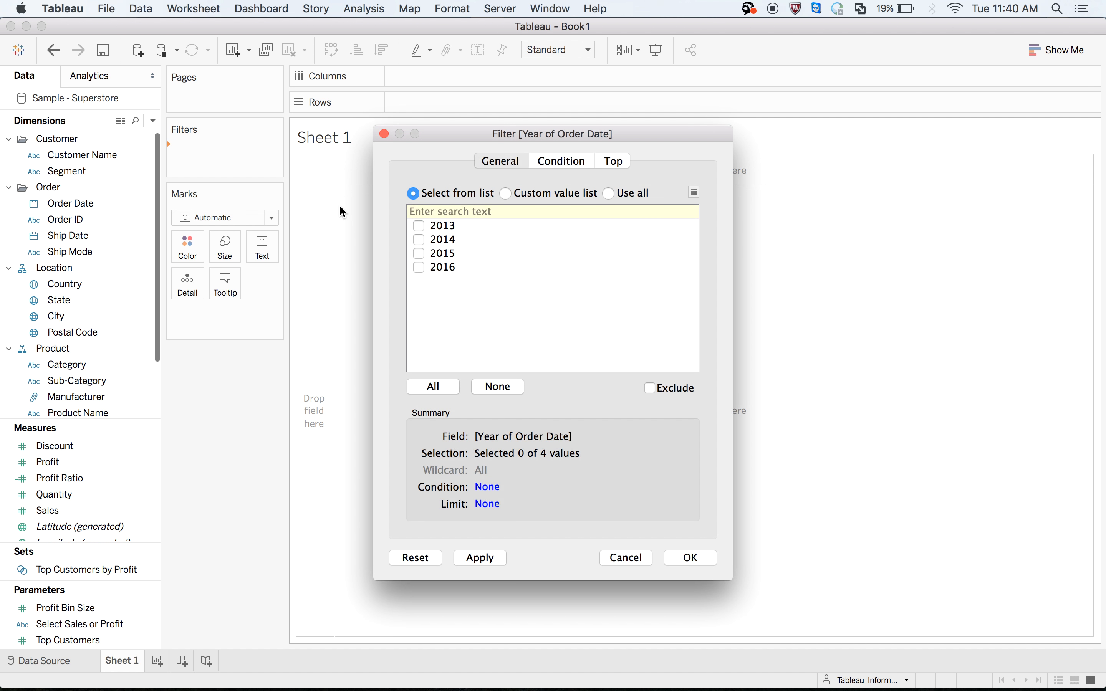
click(608, 193)
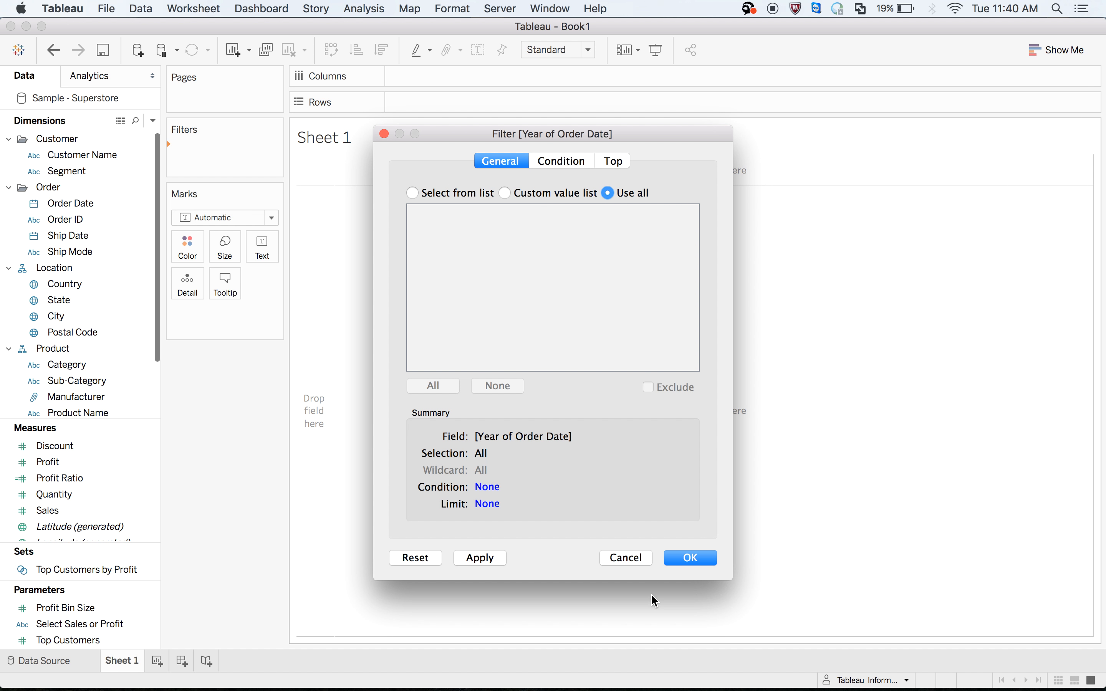
click(690, 558)
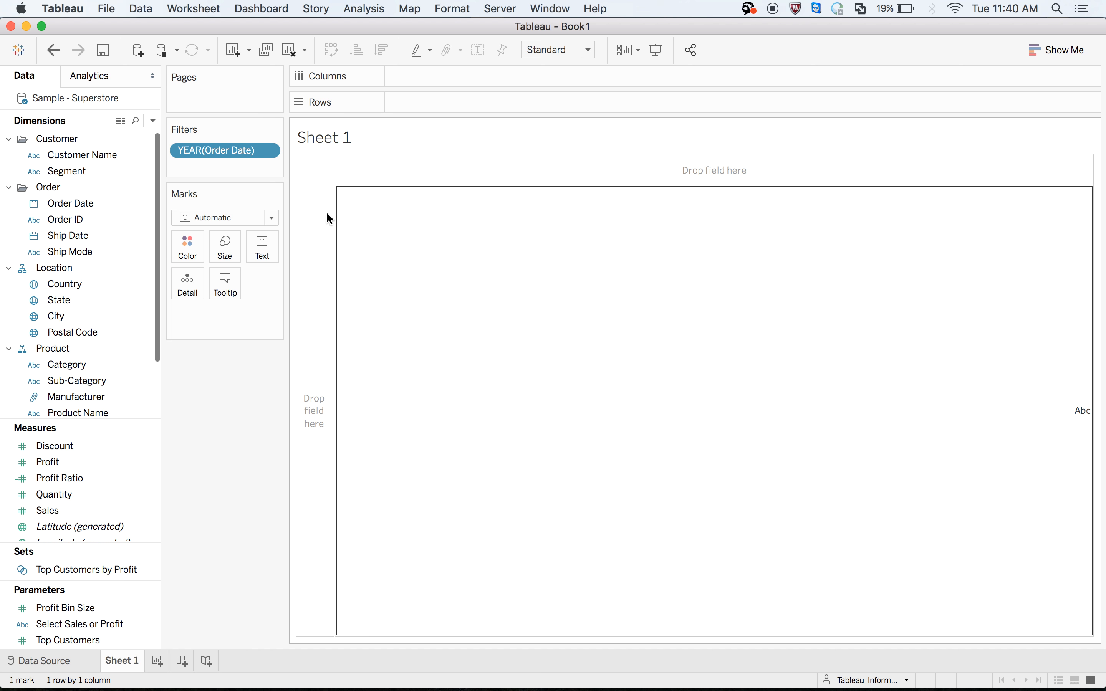
Step: Show the Order Date year filter and the Select Sales or Profit parameter control on the sheet
right_click(255, 154)
click(286, 187)
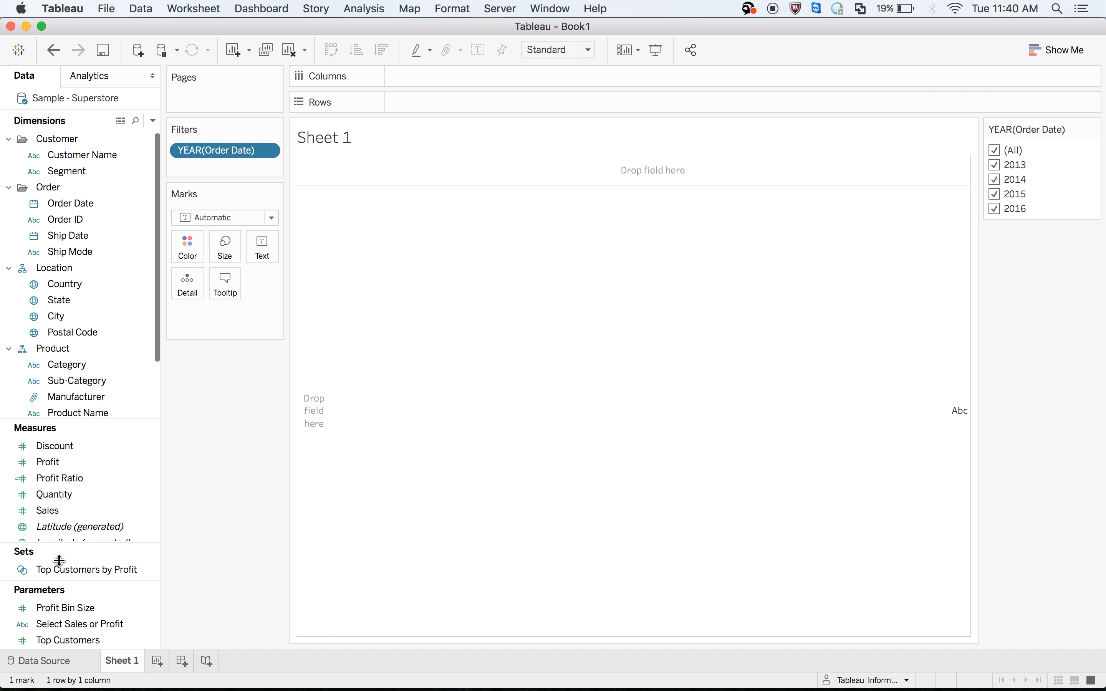
right_click(69, 631)
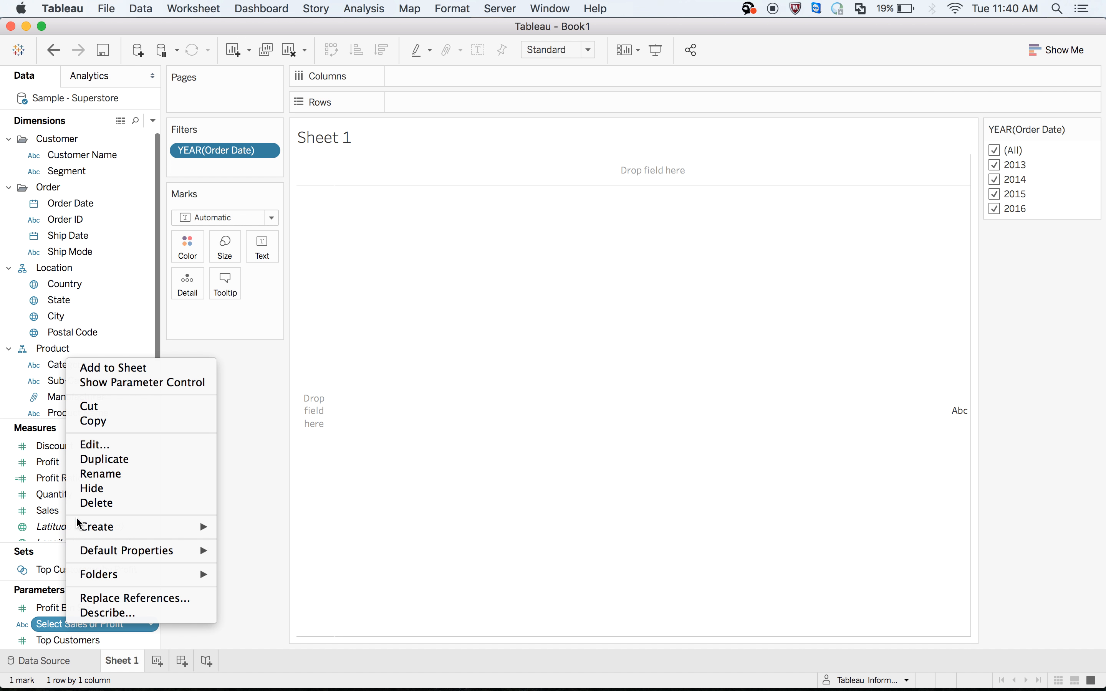
click(132, 383)
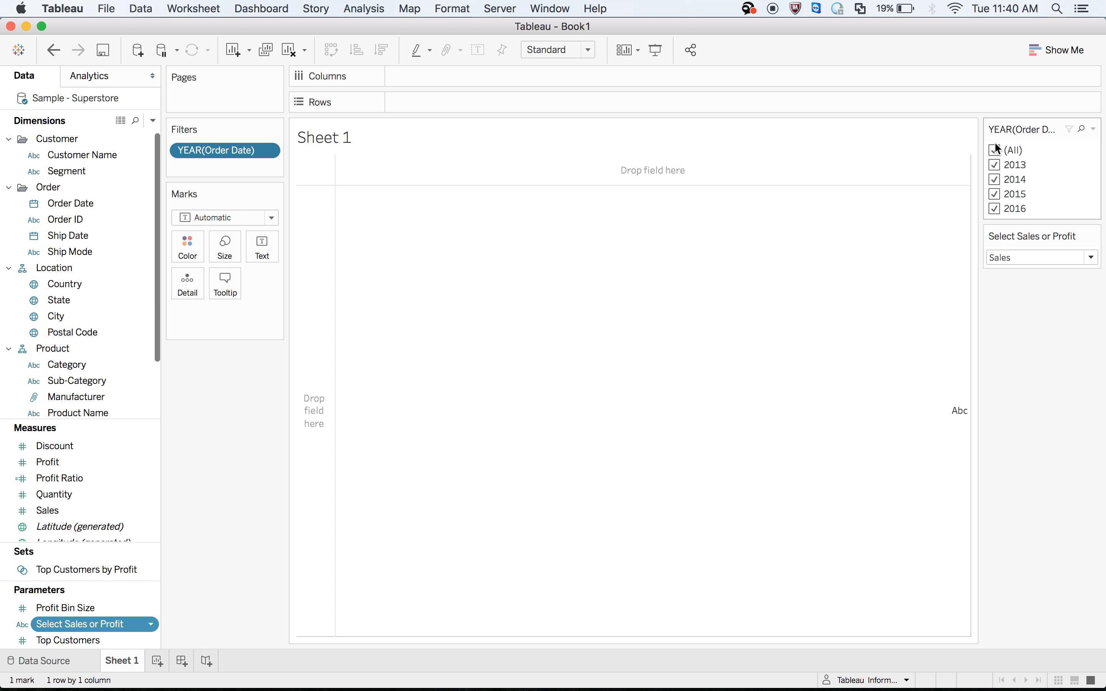
Step: Place Sub-Category on Columns and show Profit as the text marks
drag(85, 382, 470, 77)
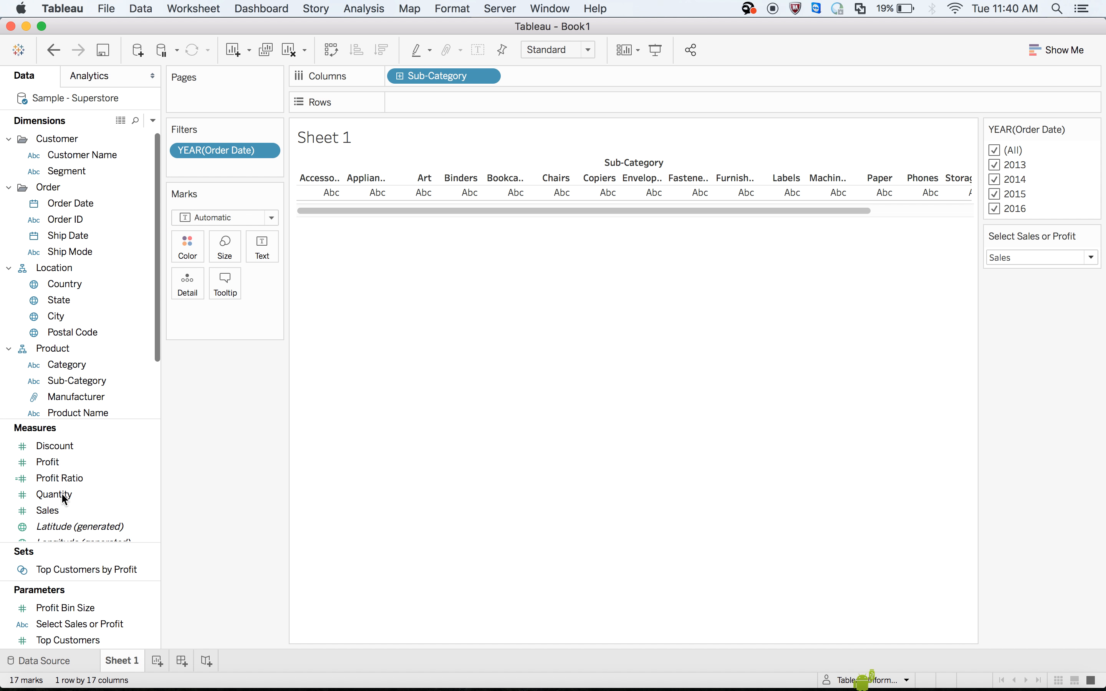
drag(60, 467, 258, 249)
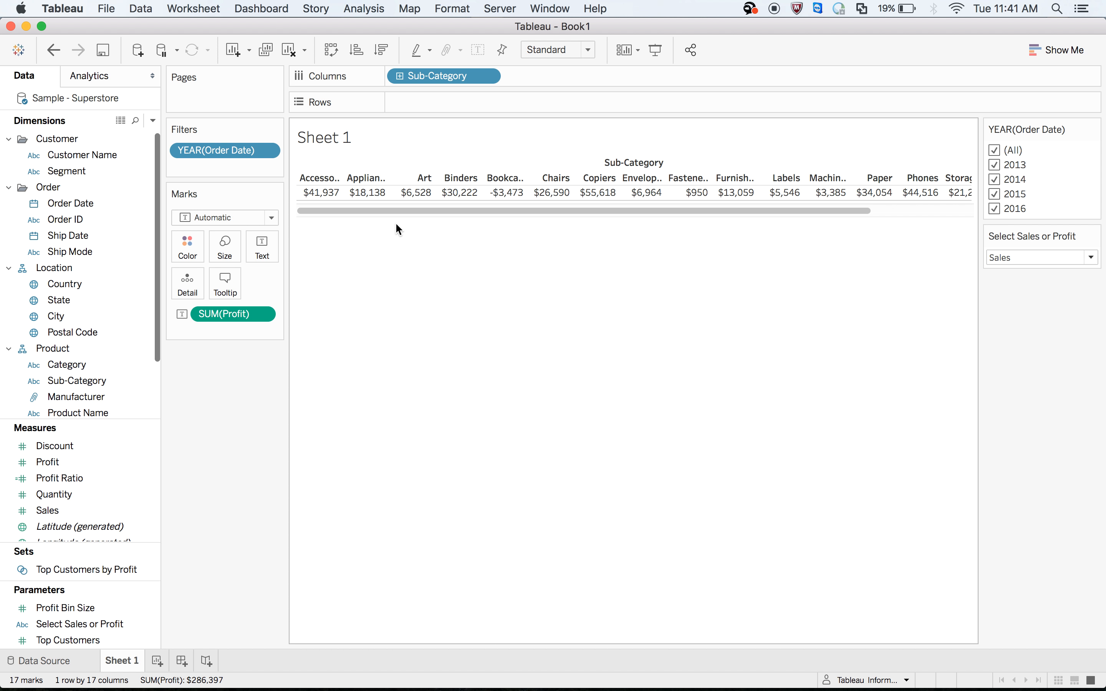
Step: Switch to Chrome and read the Step 2 formula for the Dynamic Measure calculation
key(super+Tab)
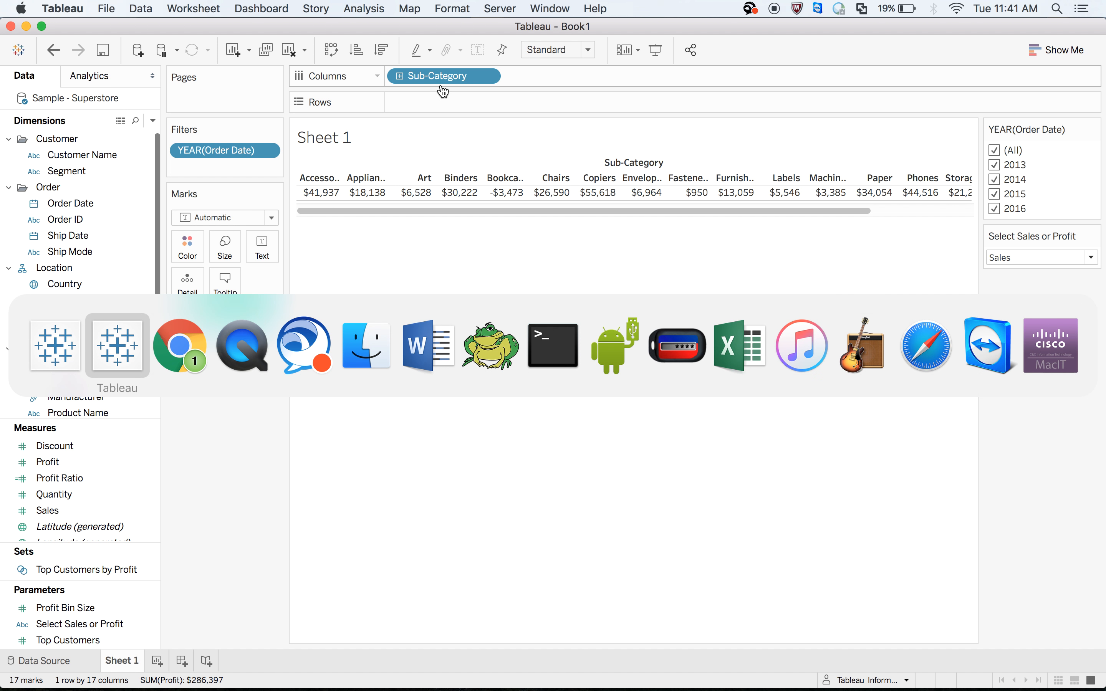
key(super+Tab)
scroll(452, 266, down, 8)
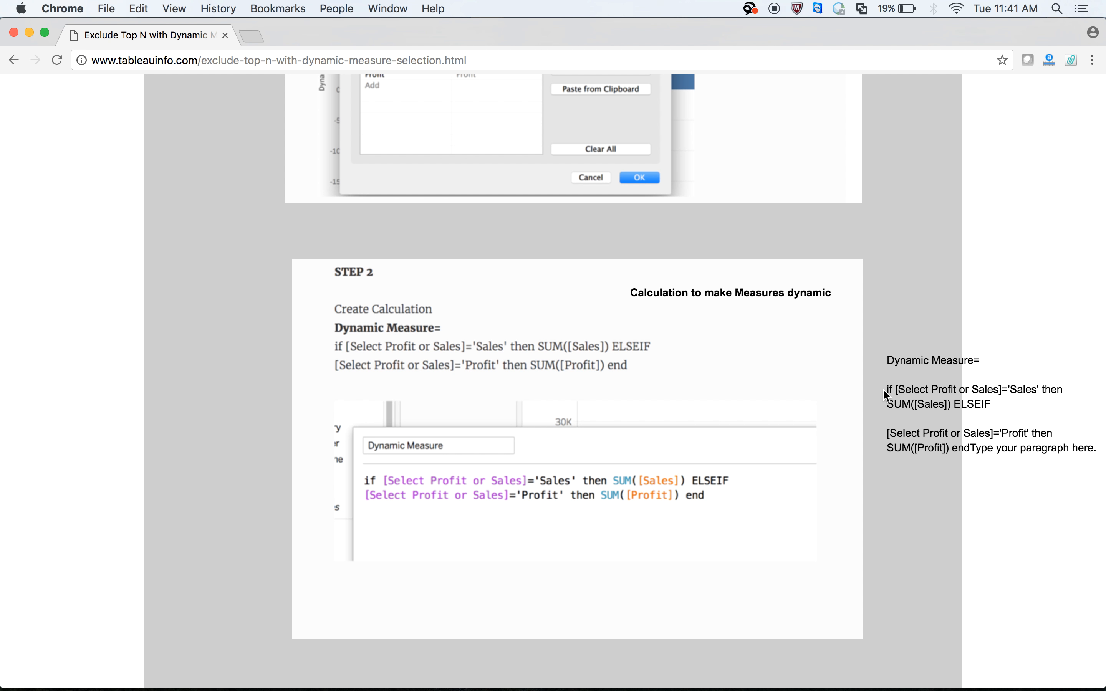
drag(889, 391, 859, 386)
click(1033, 429)
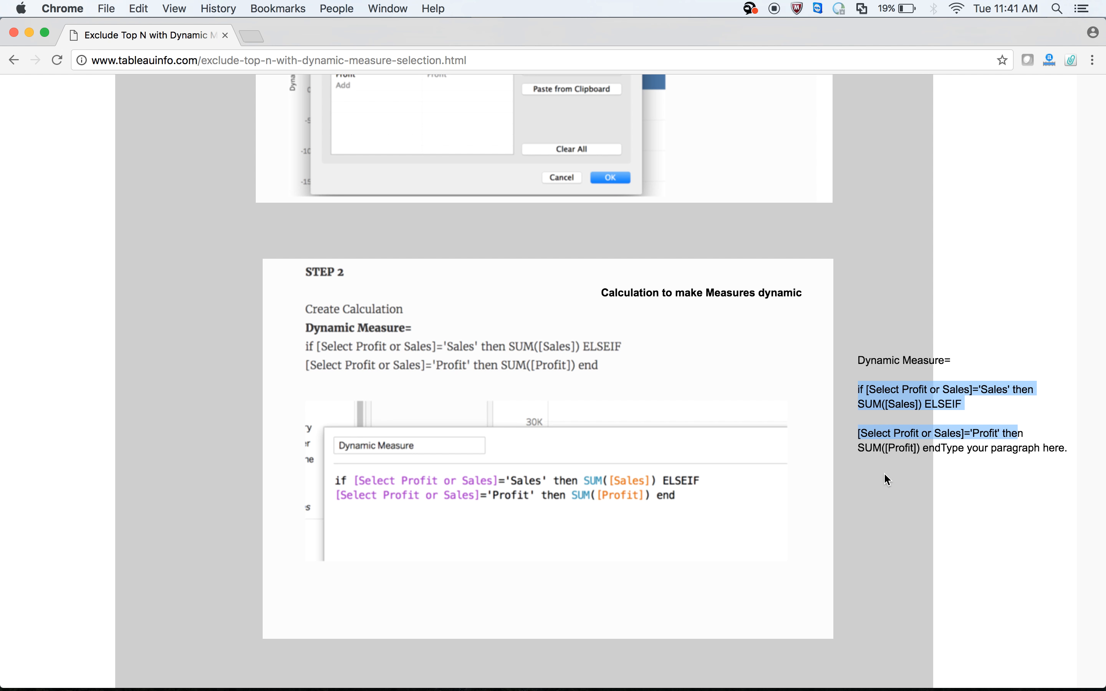
Step: Switch back to the Book1 workbook in Tableau and remove SUM(Profit) from the marks
key(super+Tab)
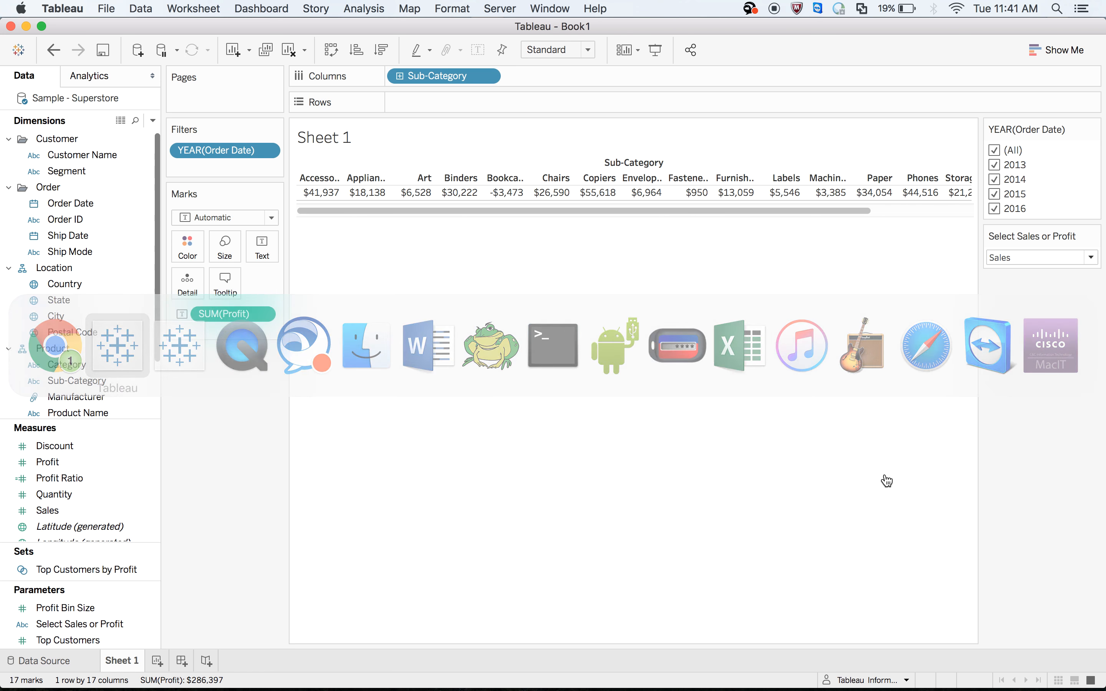
right_click(246, 314)
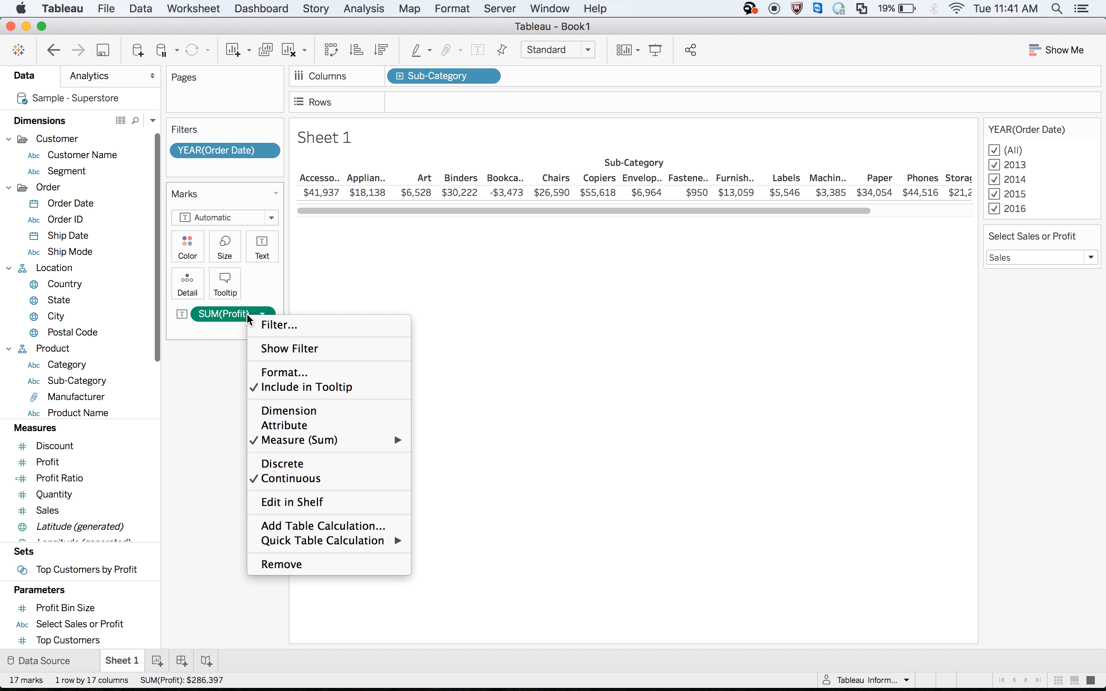
click(285, 565)
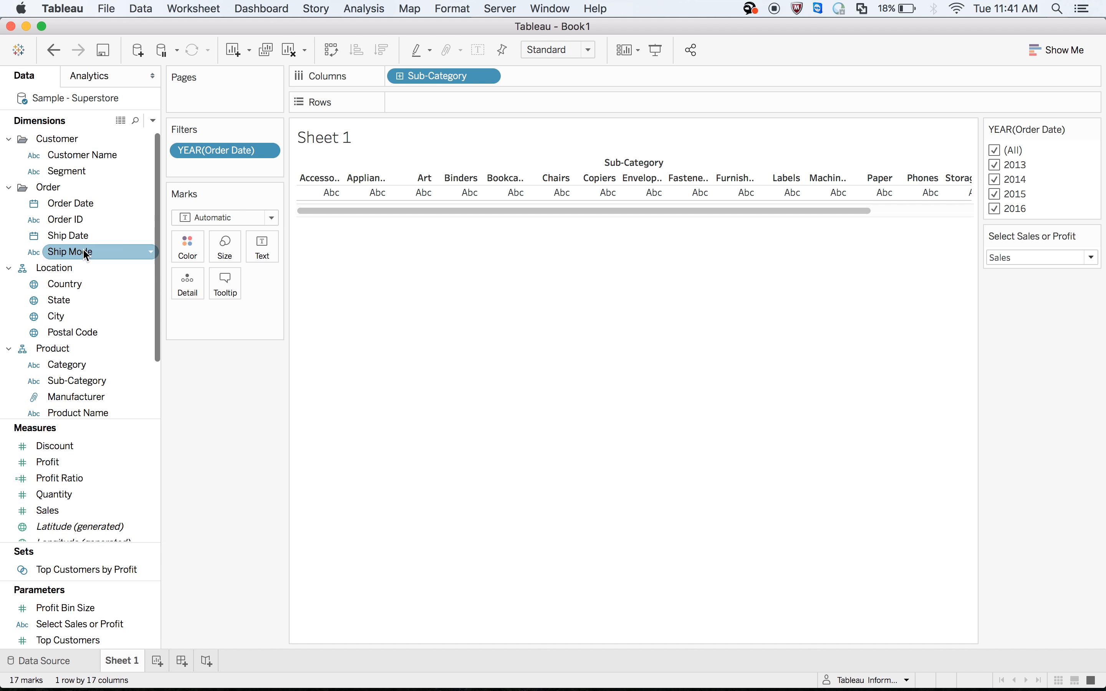
Step: Start a calculated field from Order Date and name it "Dynamic Measure"
right_click(70, 204)
mouse_move(118, 373)
mouse_move(149, 309)
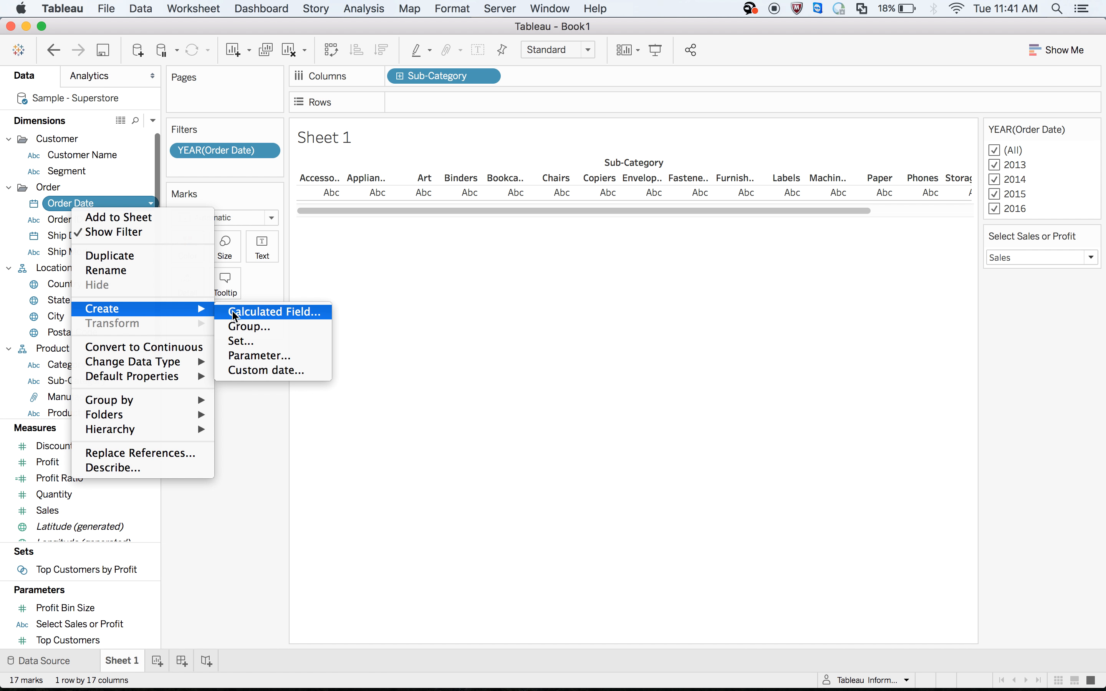
click(250, 314)
text(Dynamic Measure)
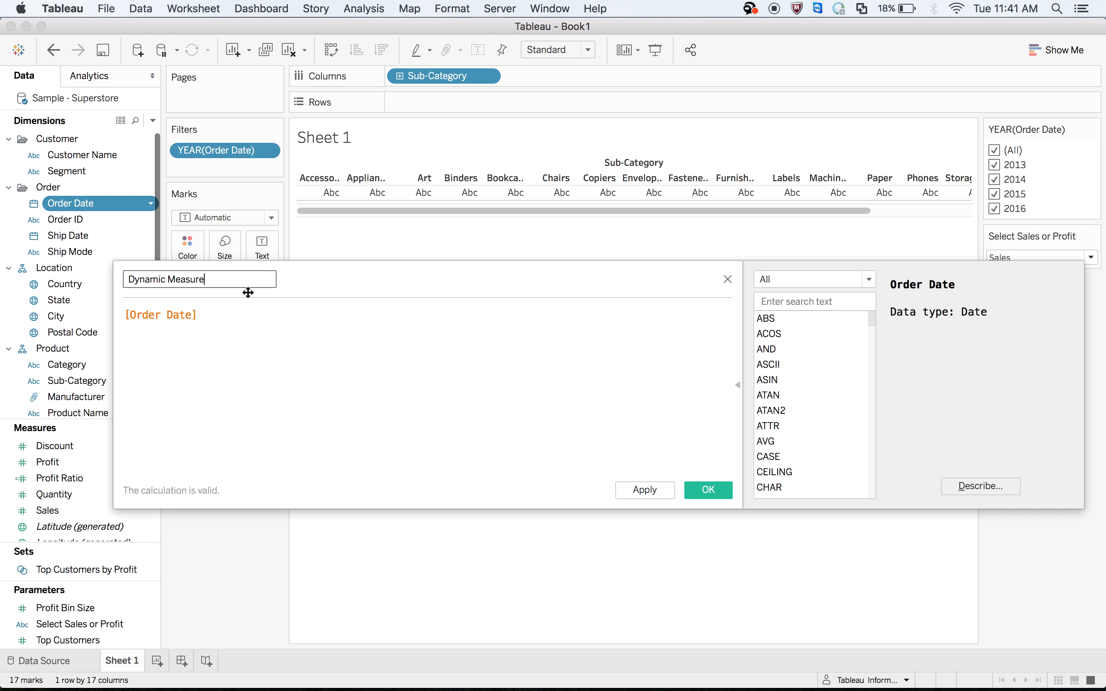
Step: Replace the [Order Date] formula with: if [Select Sales or Profit]='Profit' then [Profit]
drag(208, 312, 107, 304)
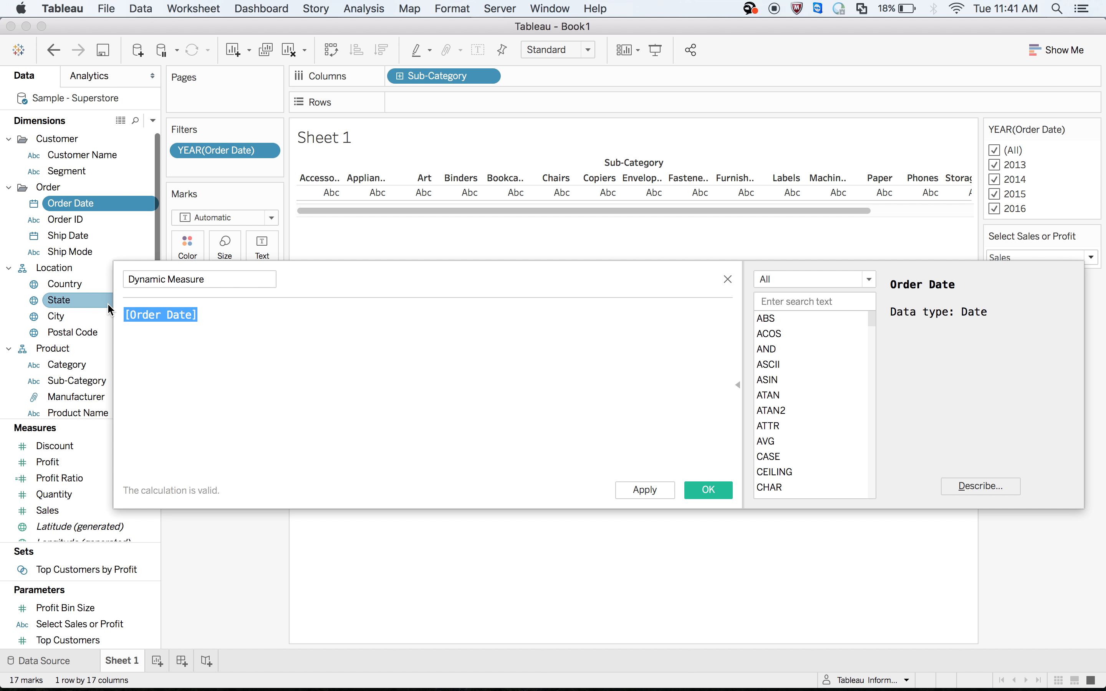
text(if )
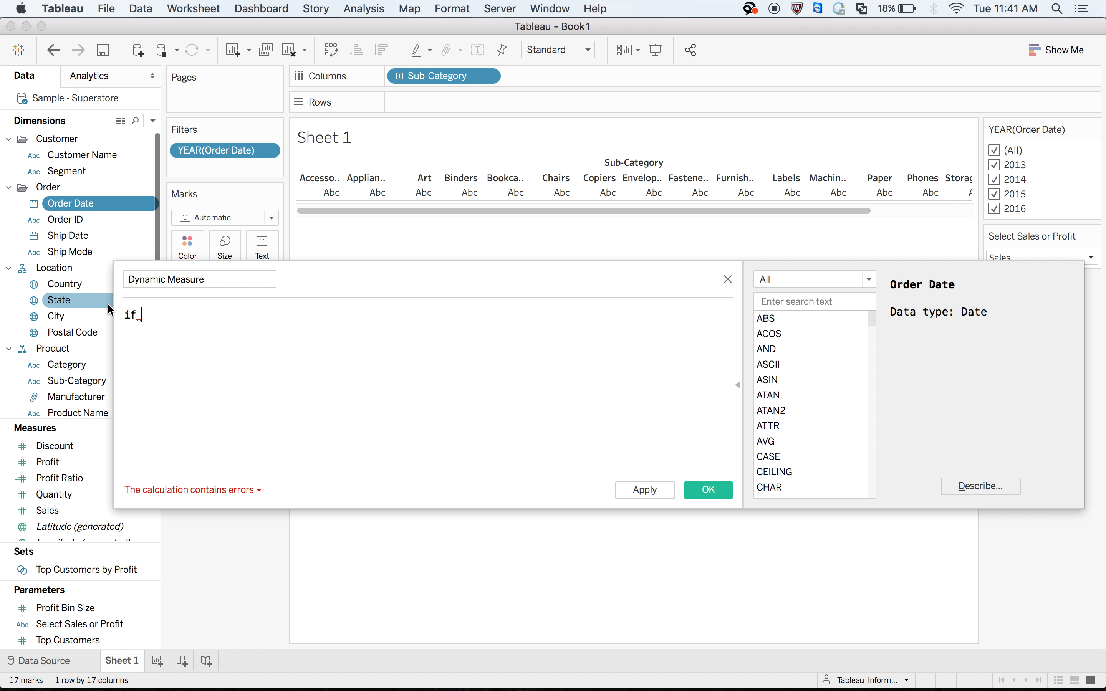
text(se)
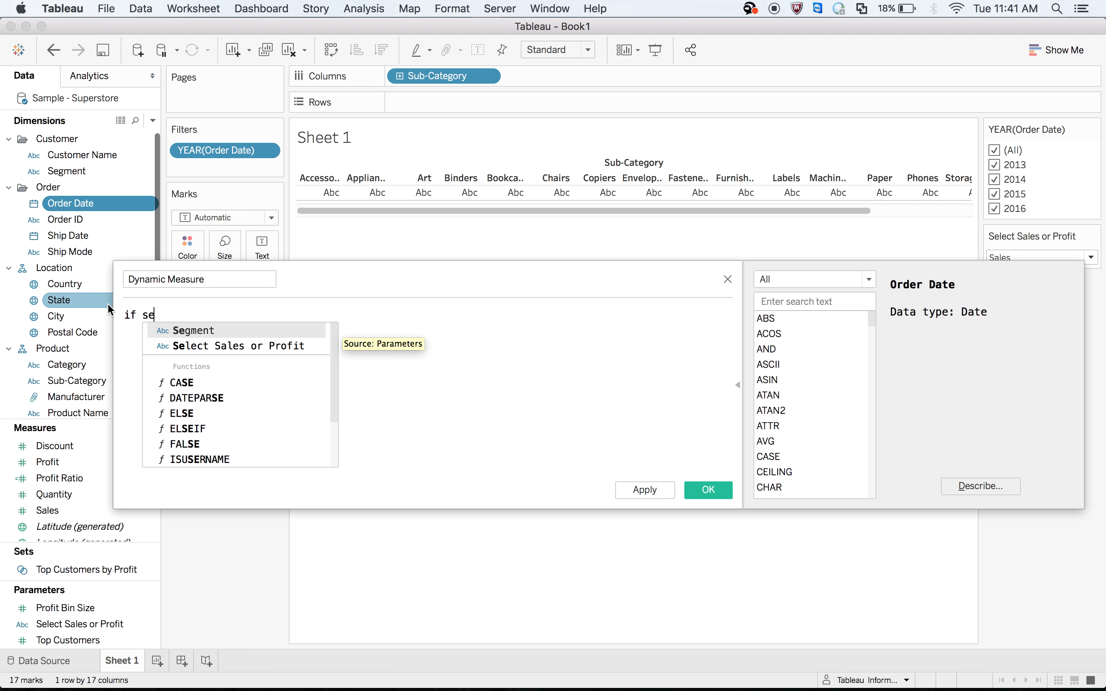
key(Down)
key(Return)
text(=)
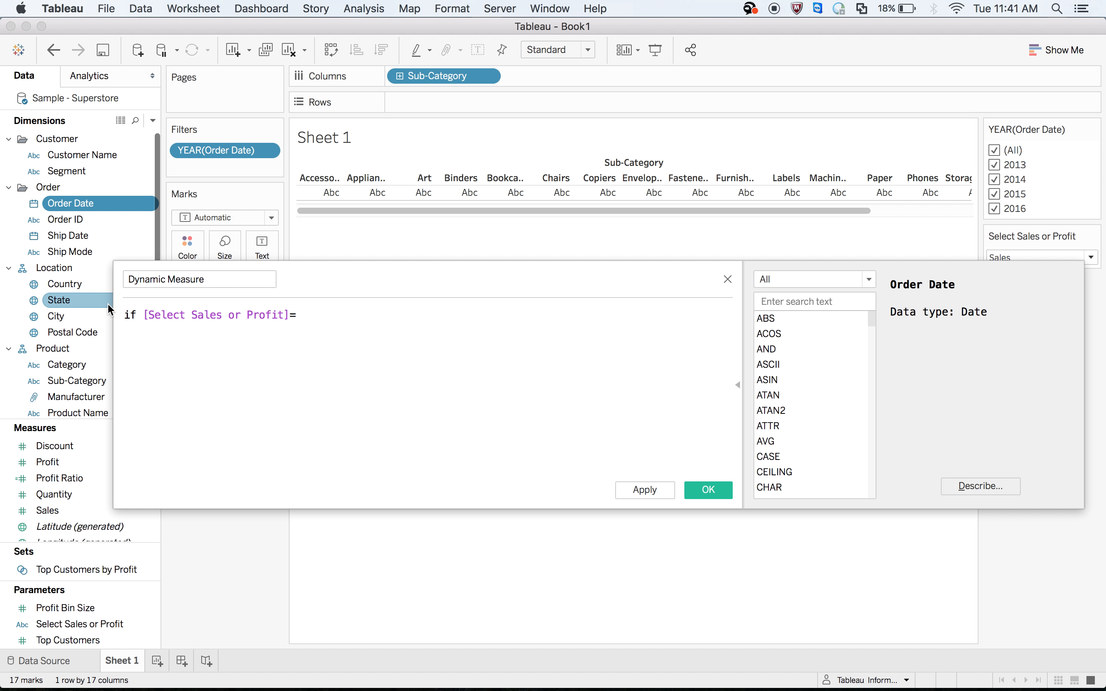
text('Profit' then pro)
key(Down)
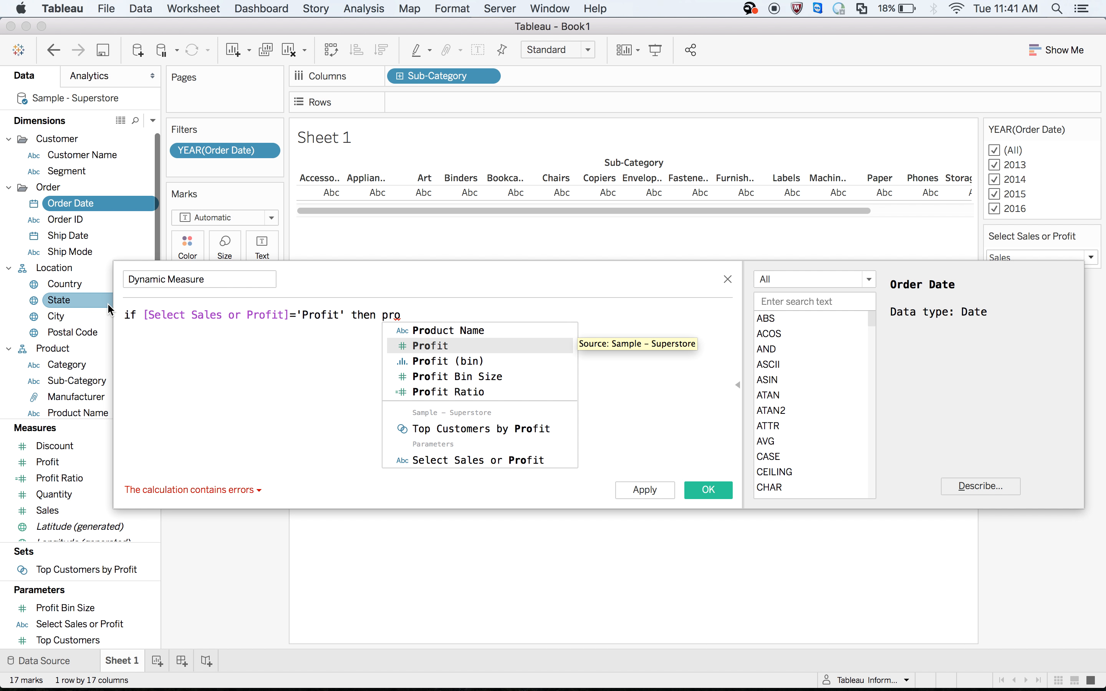
key(Return)
Step: Wrap the [Profit] field in the formula with the sum() function
key(Left)
key(Left)
key(Left)
key(Left)
key(Left)
key(Left)
key(Left)
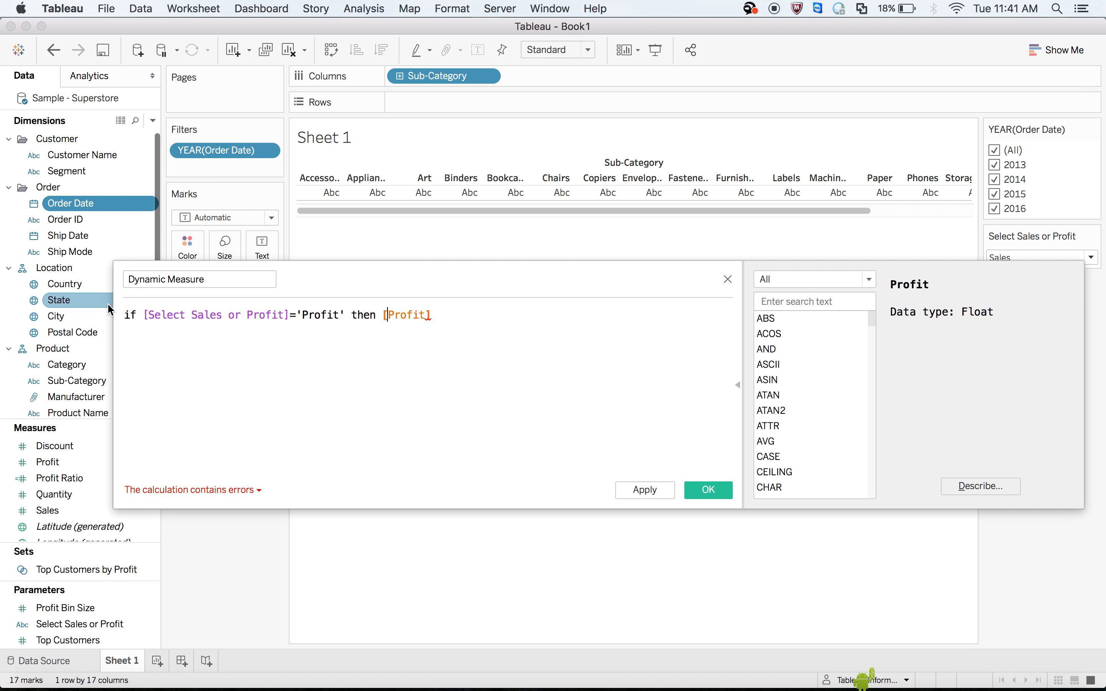
key(Left)
text(sum)
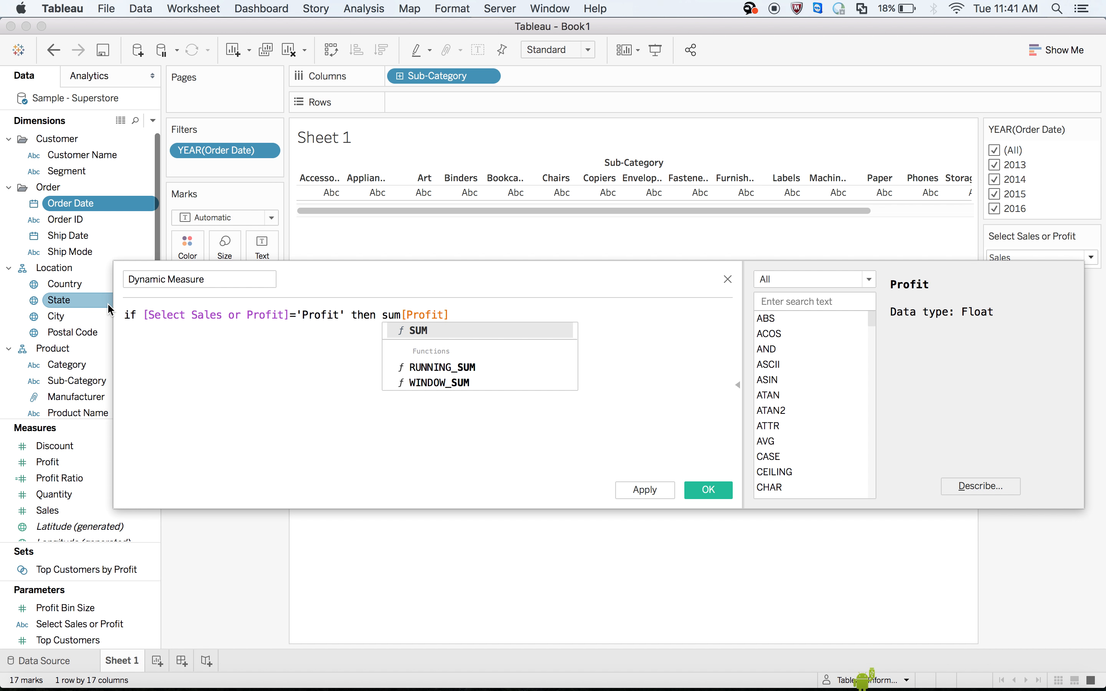
text(()
key(Right)
text() )
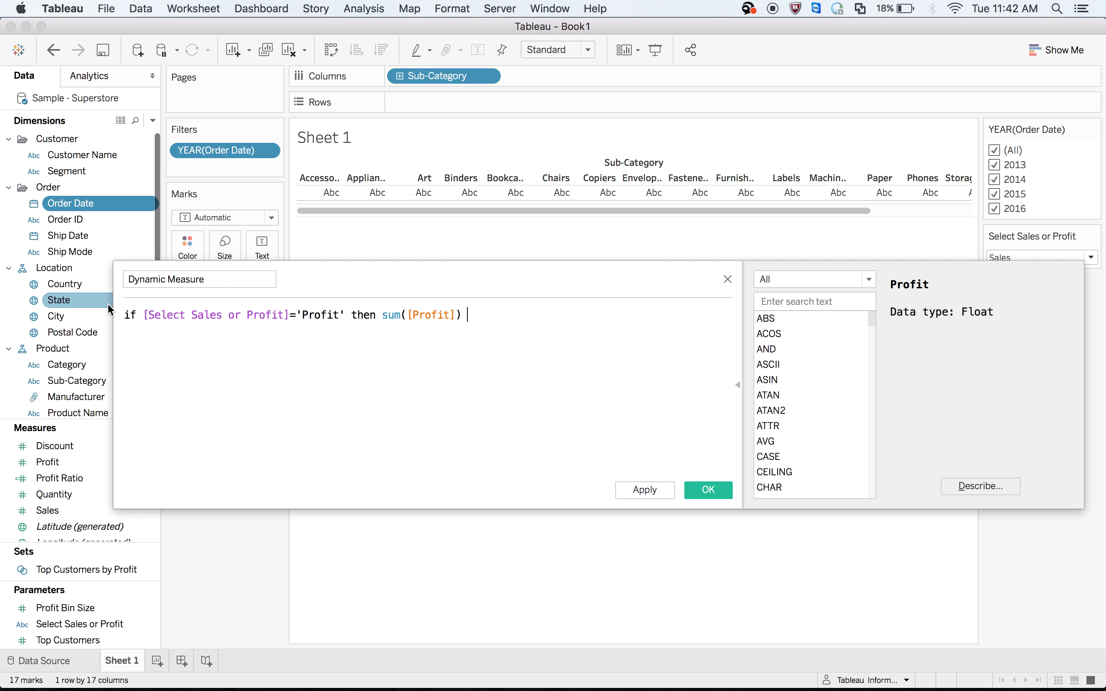
Step: Add a second condition to the Dynamic Measure formula: ELSEIF [Select Sales or Profit]='Sales'
text(else)
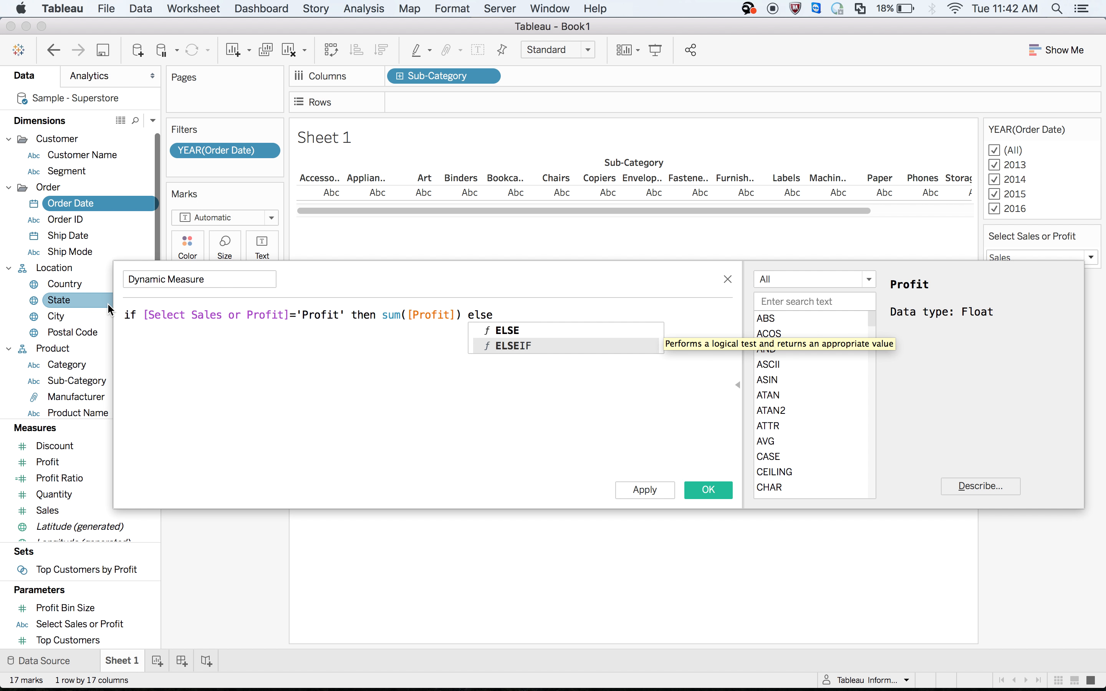
key(Return)
text(se)
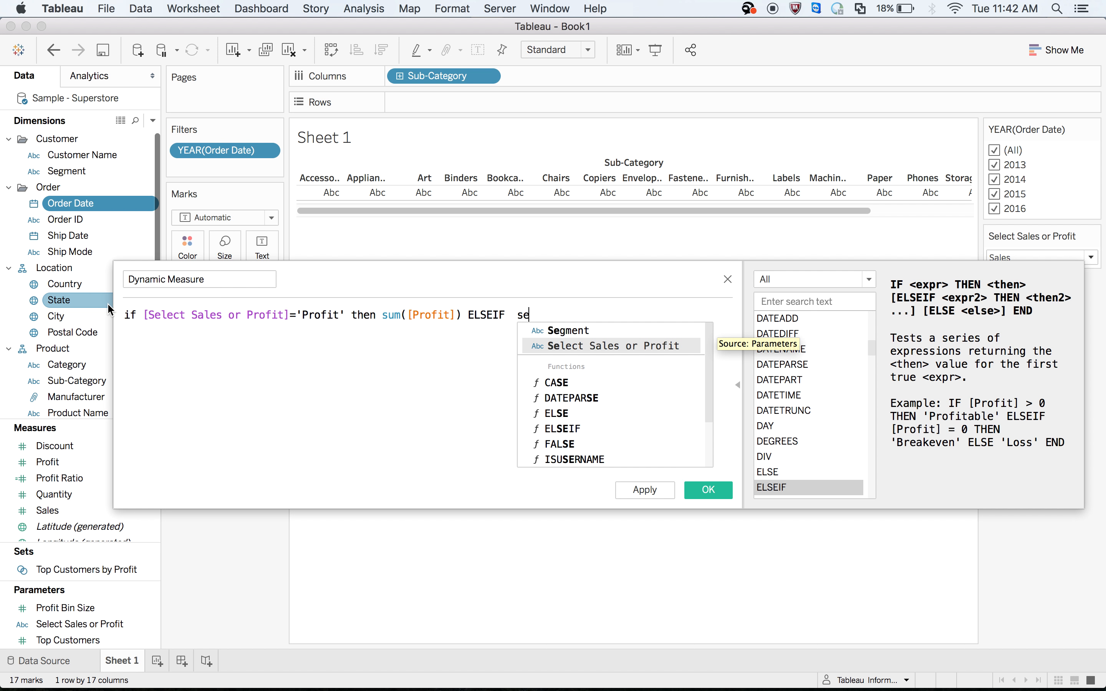
key(Return)
key(Return)
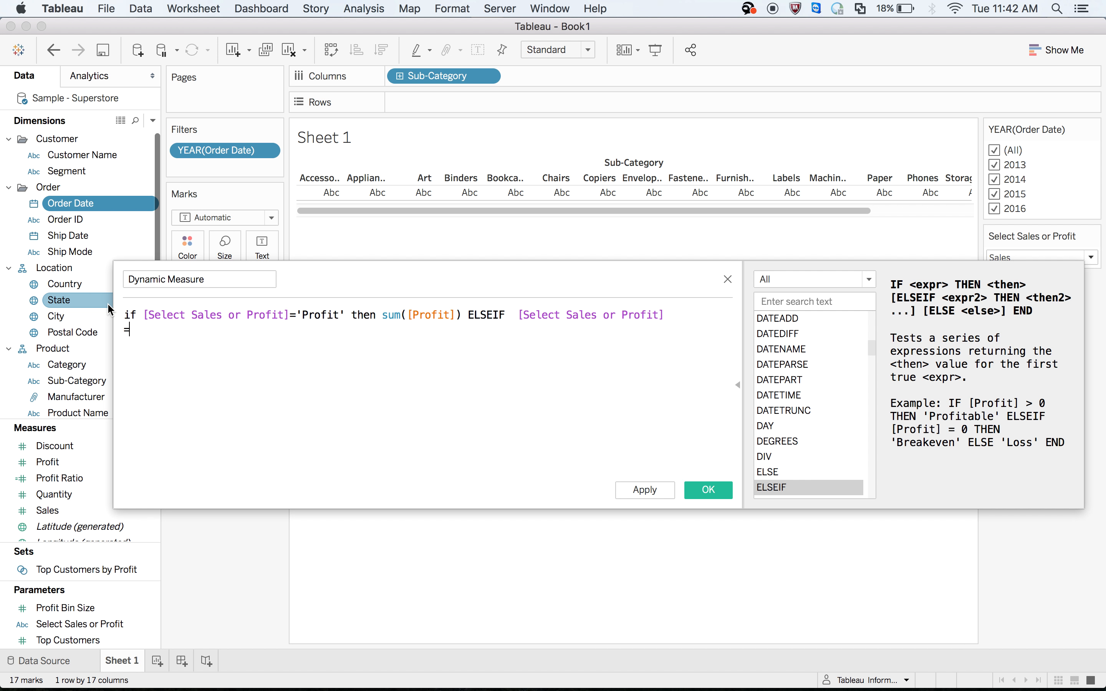
text(='')
key(Left)
text(Sales')
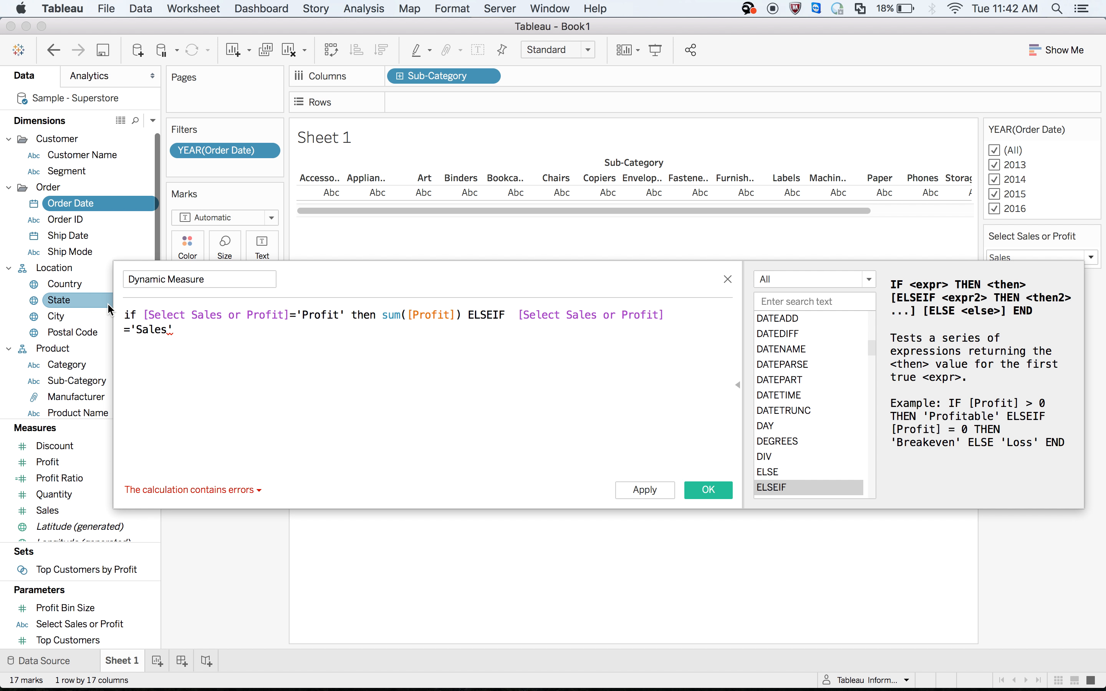
Step: Complete the Dynamic Measure formula with: then SUM([Sales]) end
text( then sum)
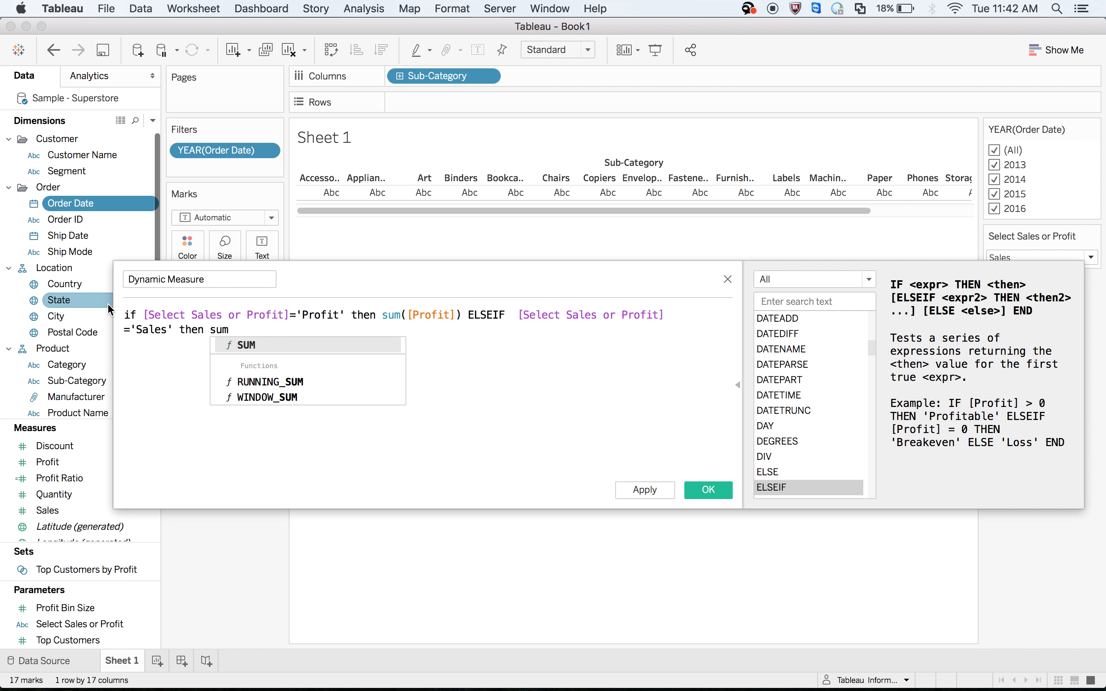
key(Return)
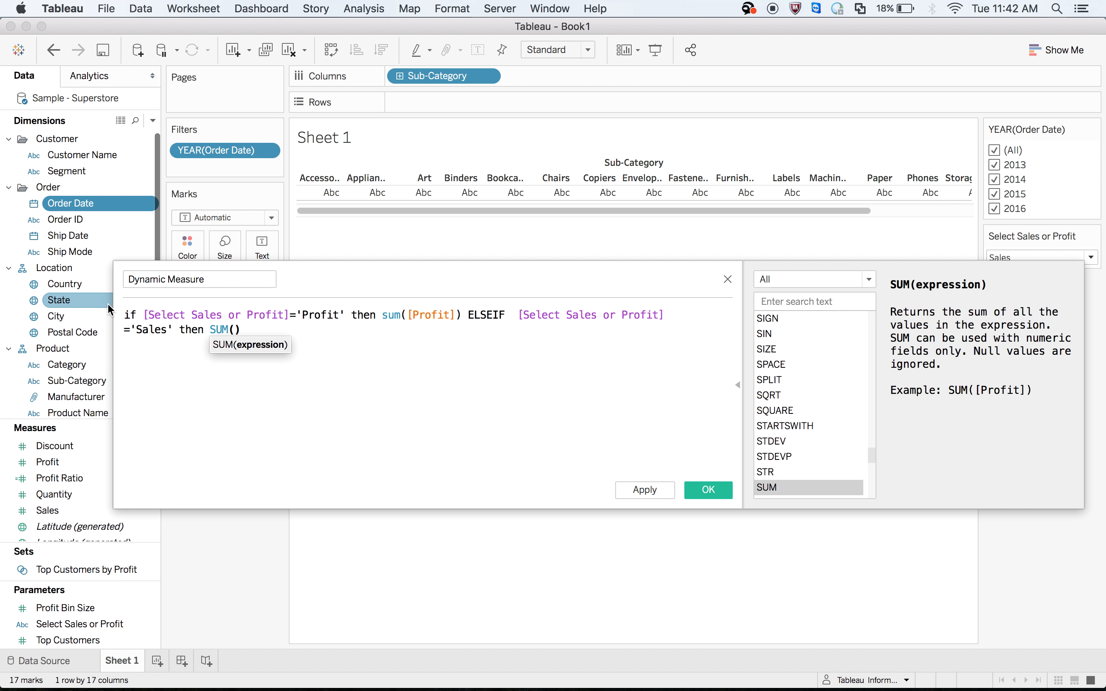
text([Sa)
key(Return)
text())
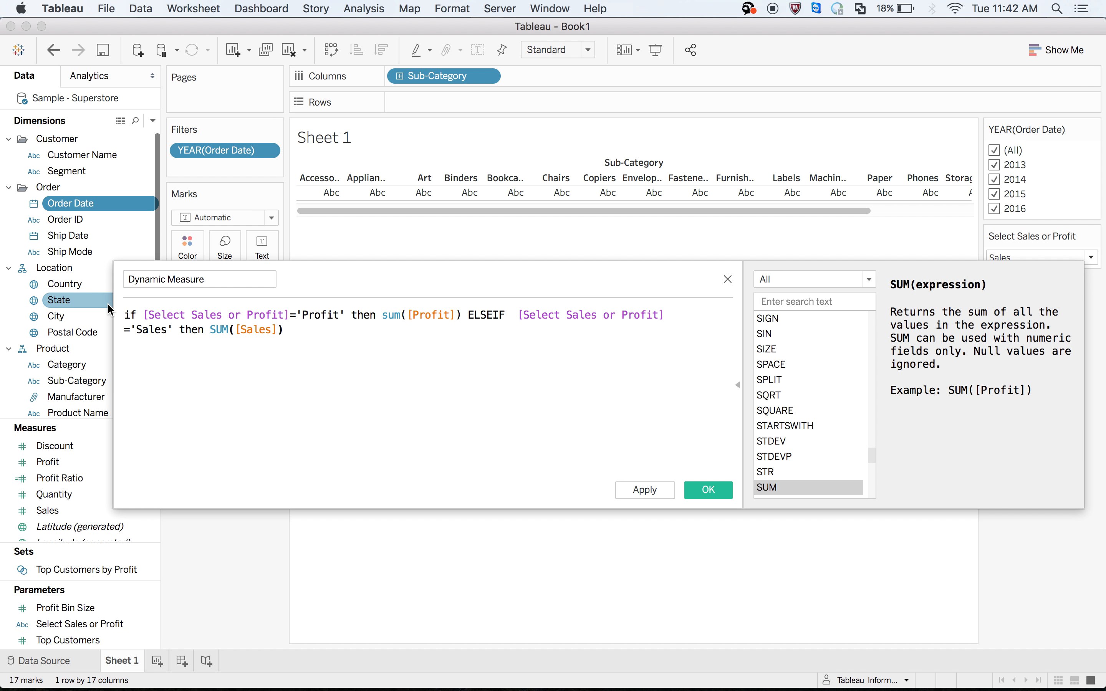
text( end)
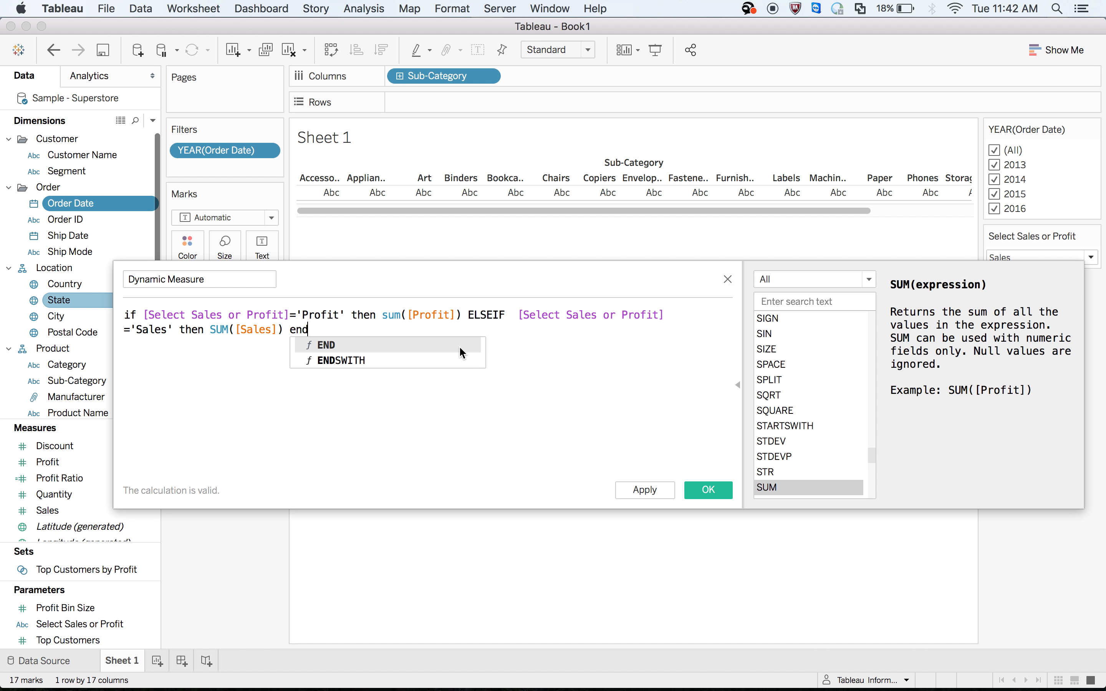
Step: Save the Dynamic Measure calculation and place Dynamic Measure on Rows
key(Return)
click(710, 492)
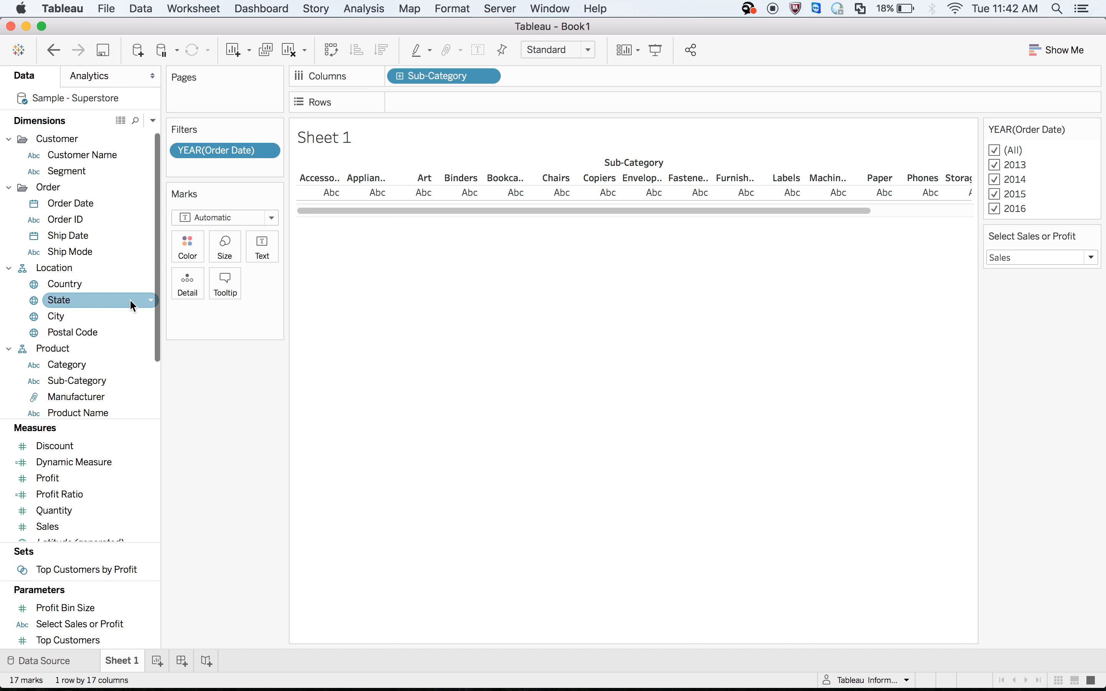
scroll(132, 305, down, 4)
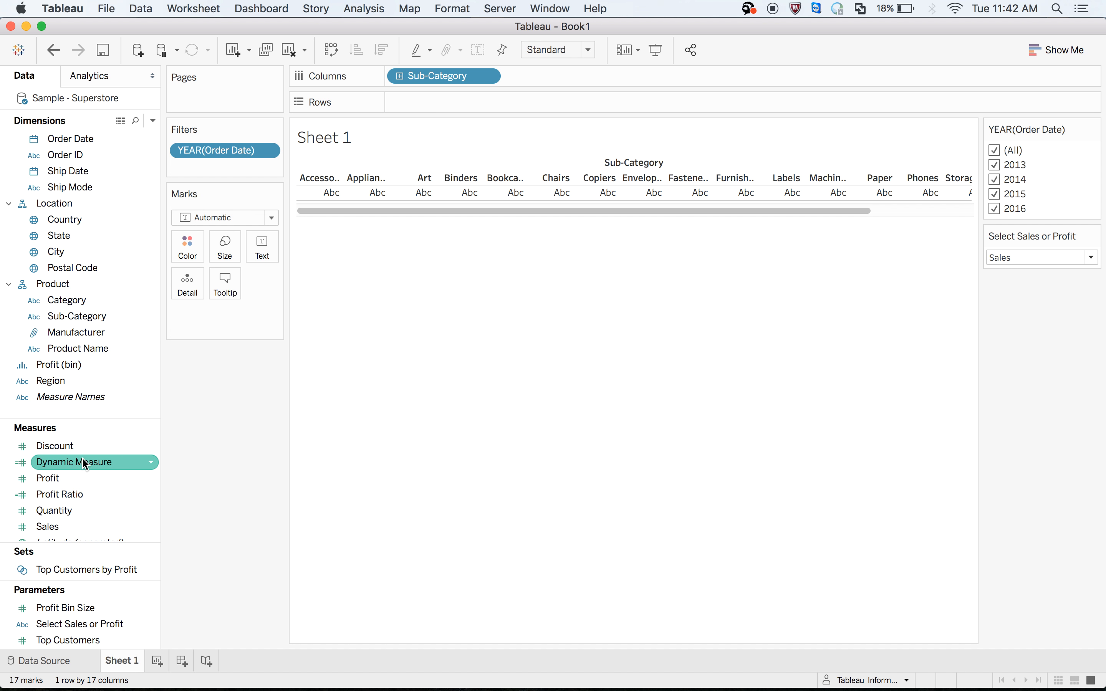
drag(77, 464, 449, 103)
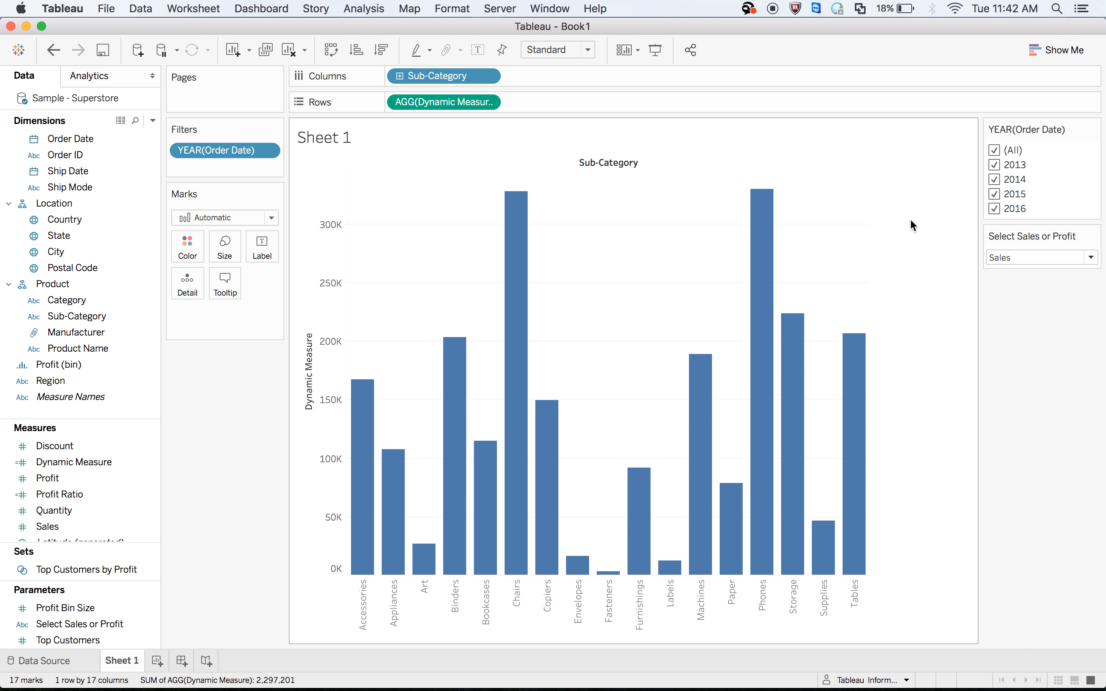
Step: Test the Select Sales or Profit parameter by switching to Profit, back to Sales, and finally to Profit
click(1010, 255)
click(1012, 289)
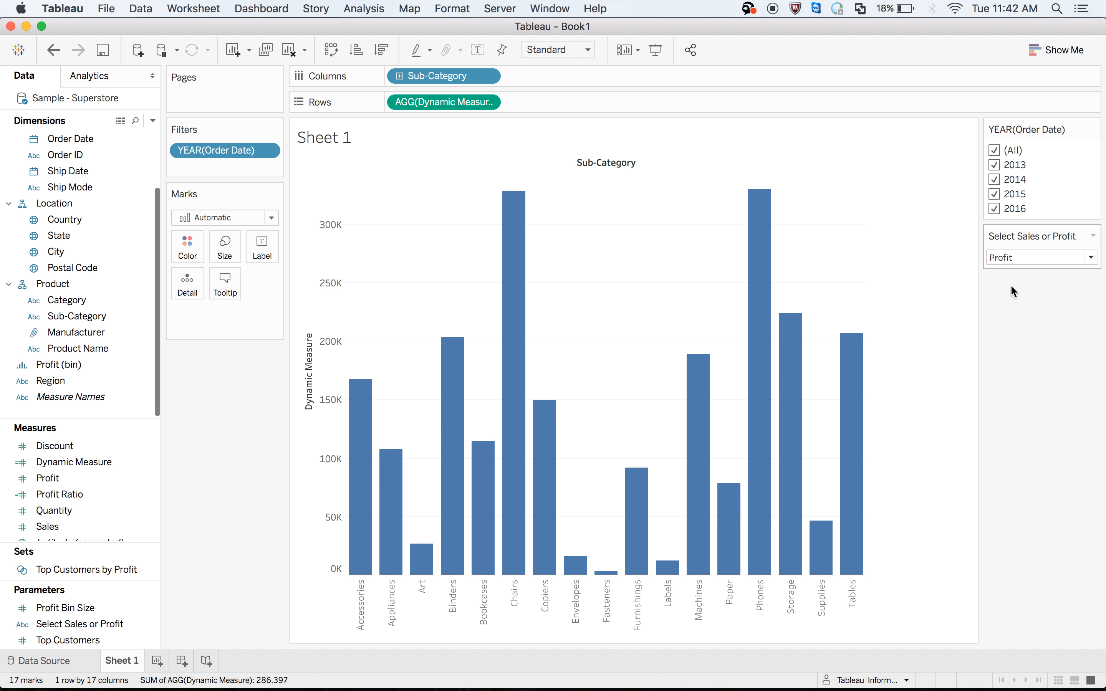
click(1016, 256)
click(1016, 274)
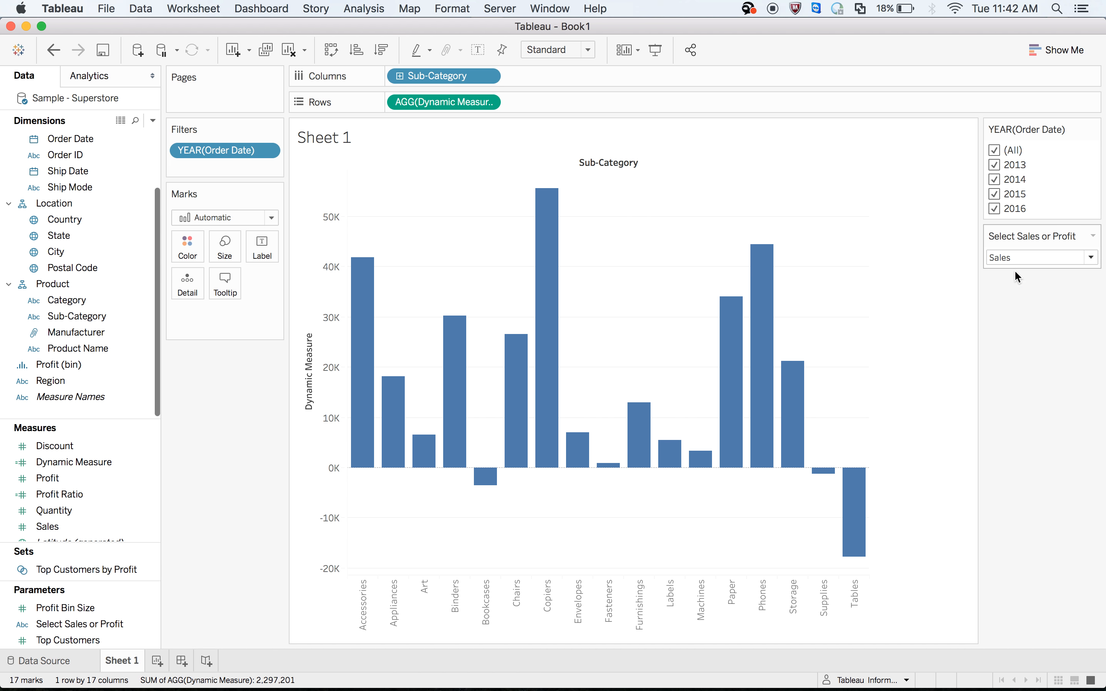
click(1015, 258)
click(1014, 286)
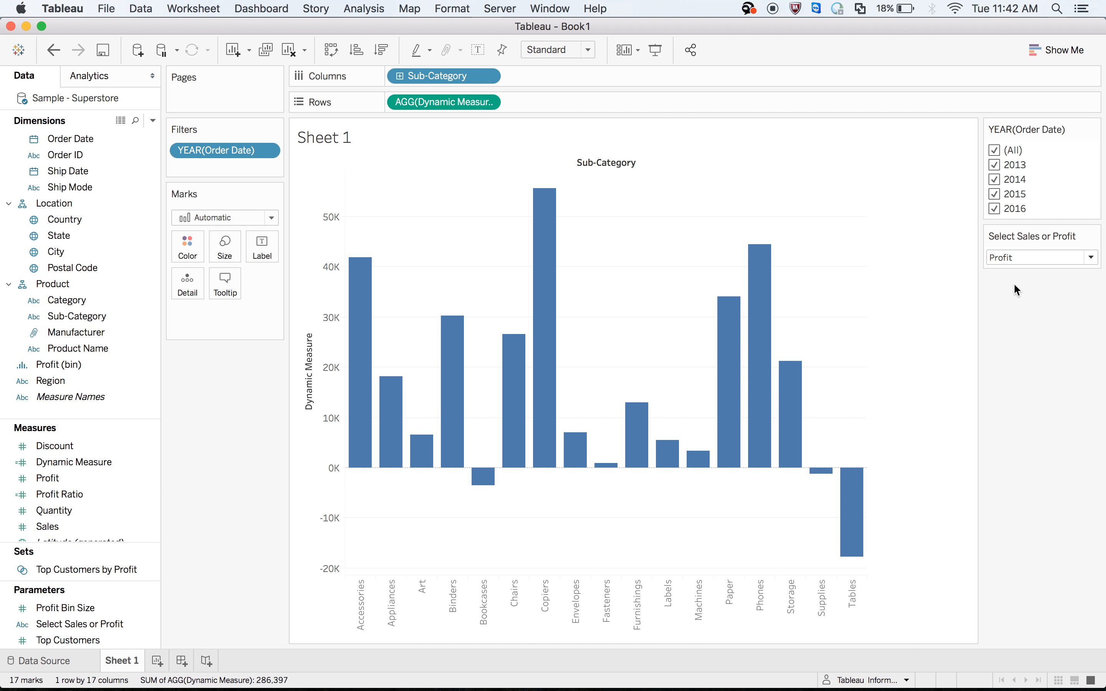
Step: Review Steps 3 and 4 of the tutorial page in Chrome and return to Tableau
key(super+Tab)
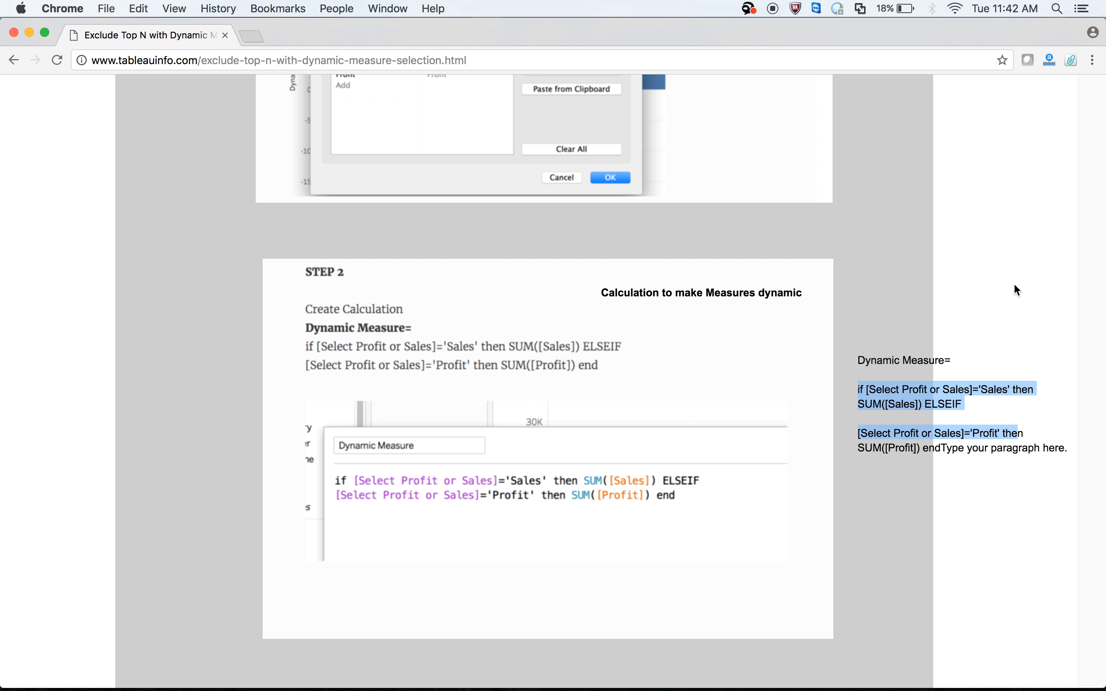
scroll(886, 408, down, 15)
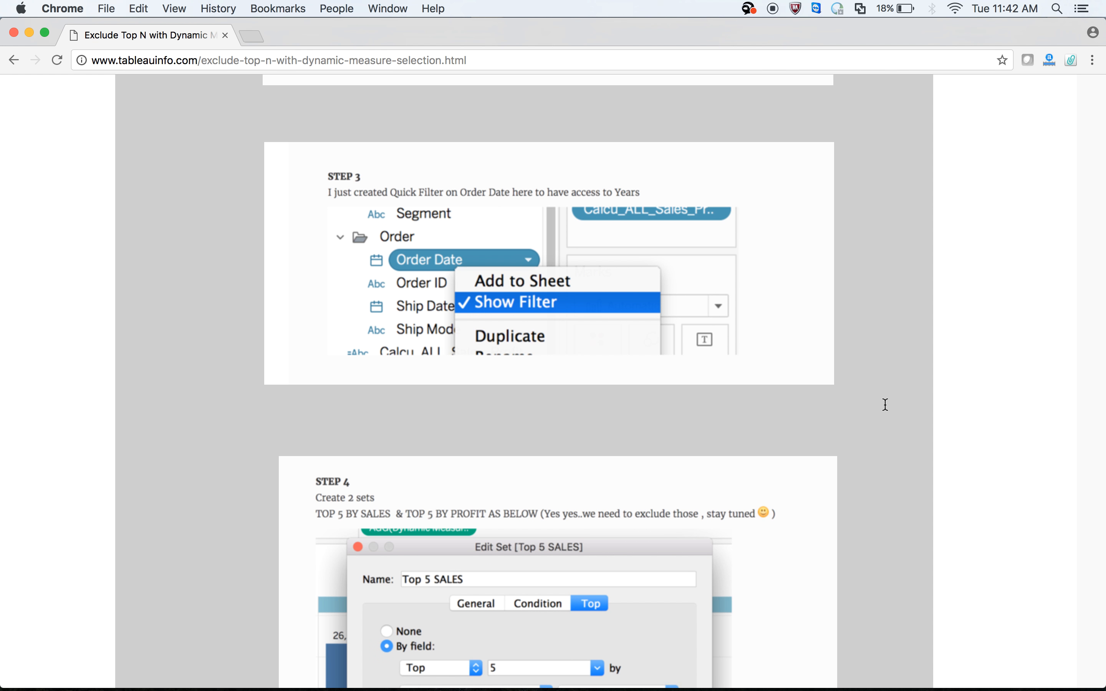
scroll(885, 405, down, 8)
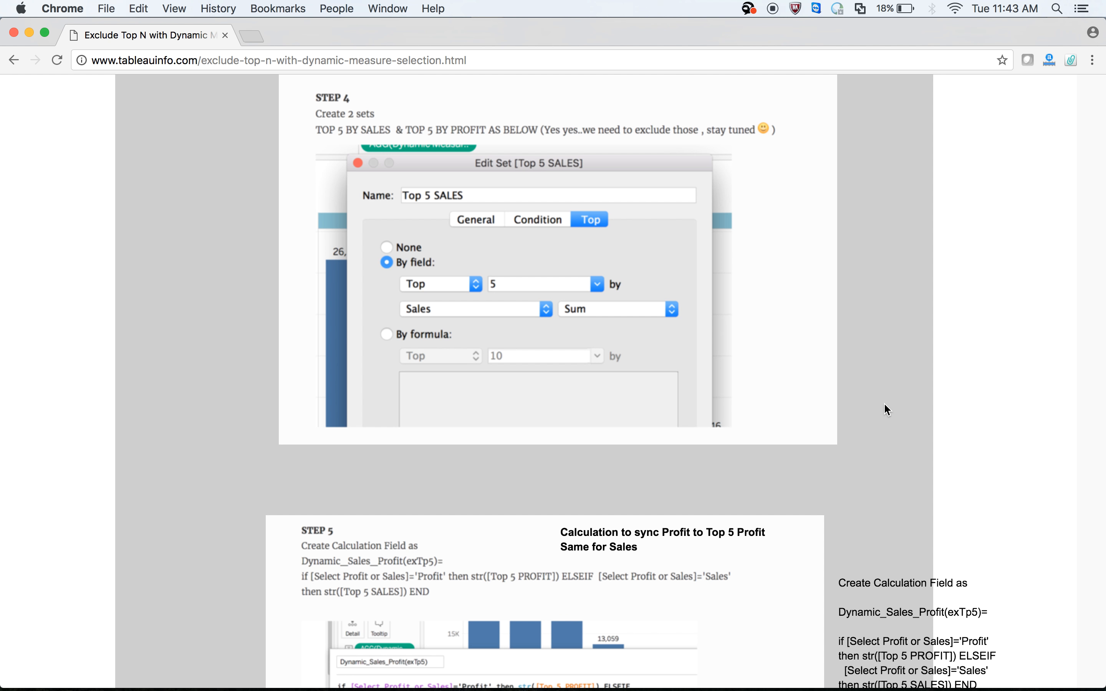
key(super+Tab)
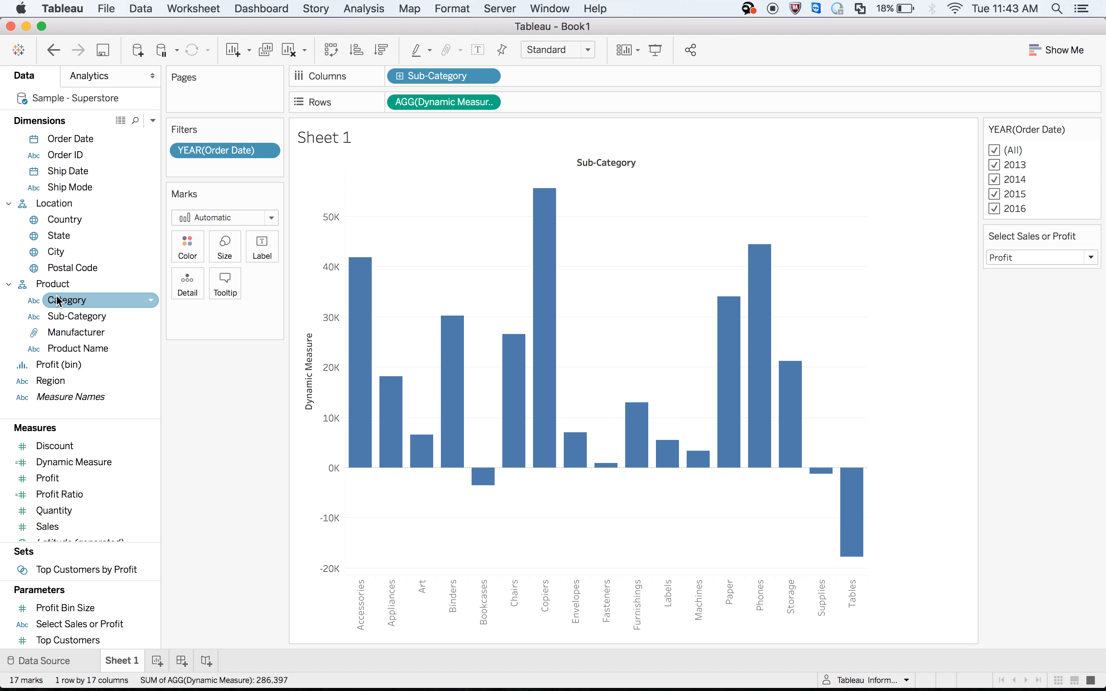
right_click(67, 146)
click(52, 231)
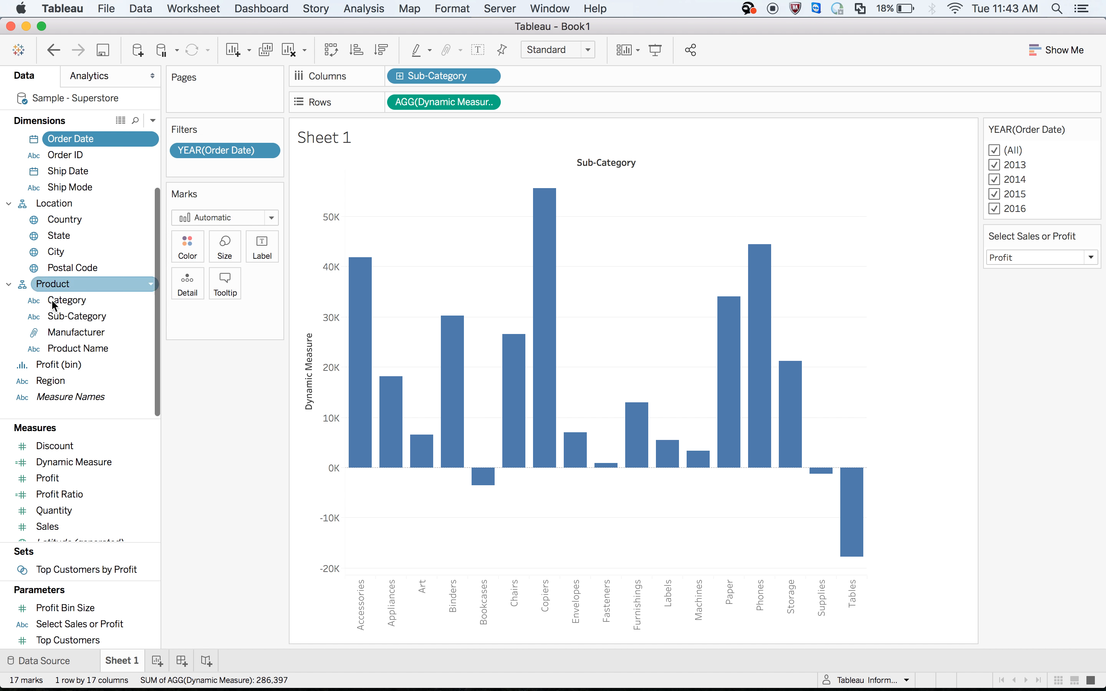
Step: Start a new set from Sub-Category with a Top limit and name it Top 5 PROFIT
right_click(61, 320)
mouse_move(109, 437)
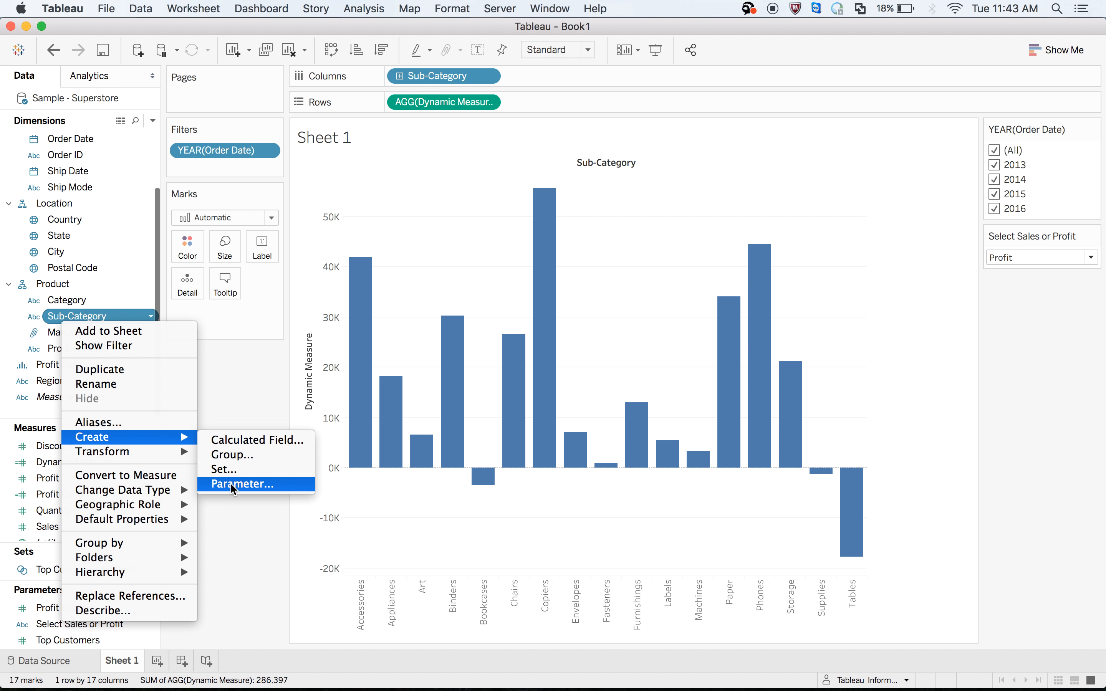
click(226, 469)
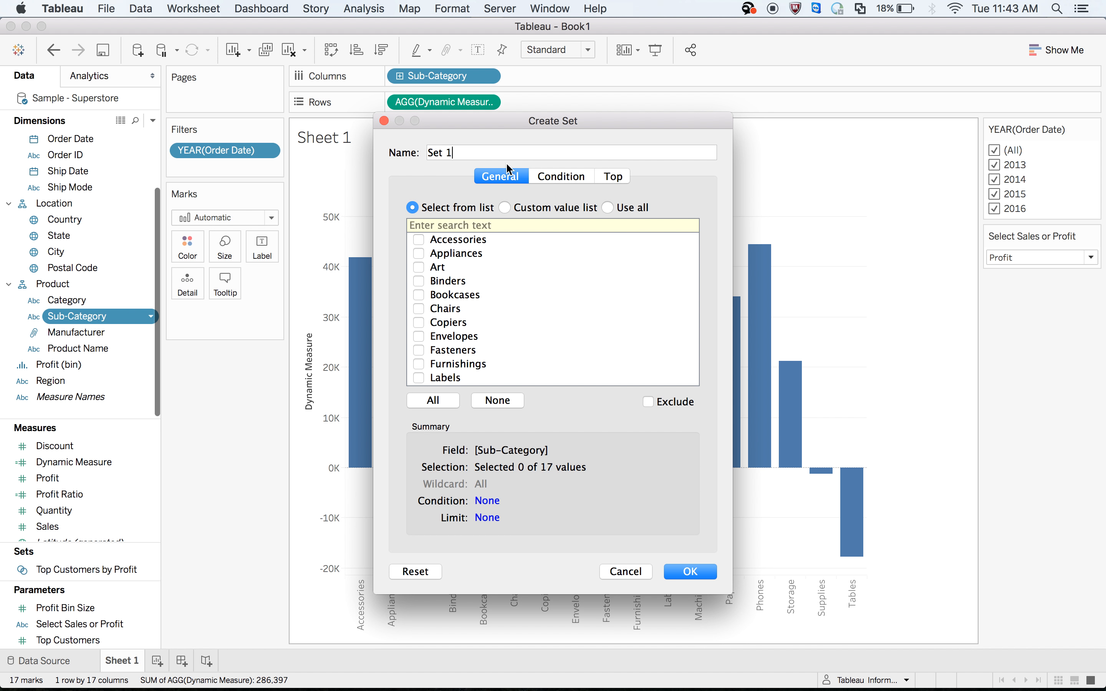
click(611, 177)
drag(467, 157, 392, 157)
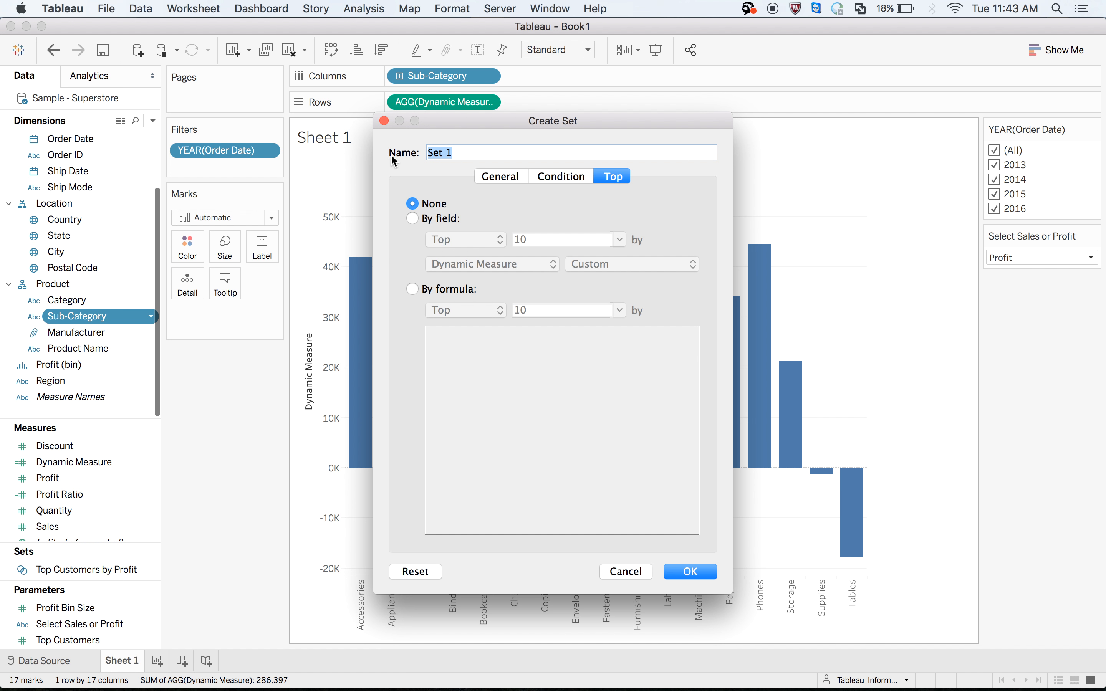
text(Top 5 PROFIT)
Step: Limit the set by field to the Top 5 by Sum of Profit and create it
click(412, 218)
double_click(534, 238)
text(5)
click(486, 265)
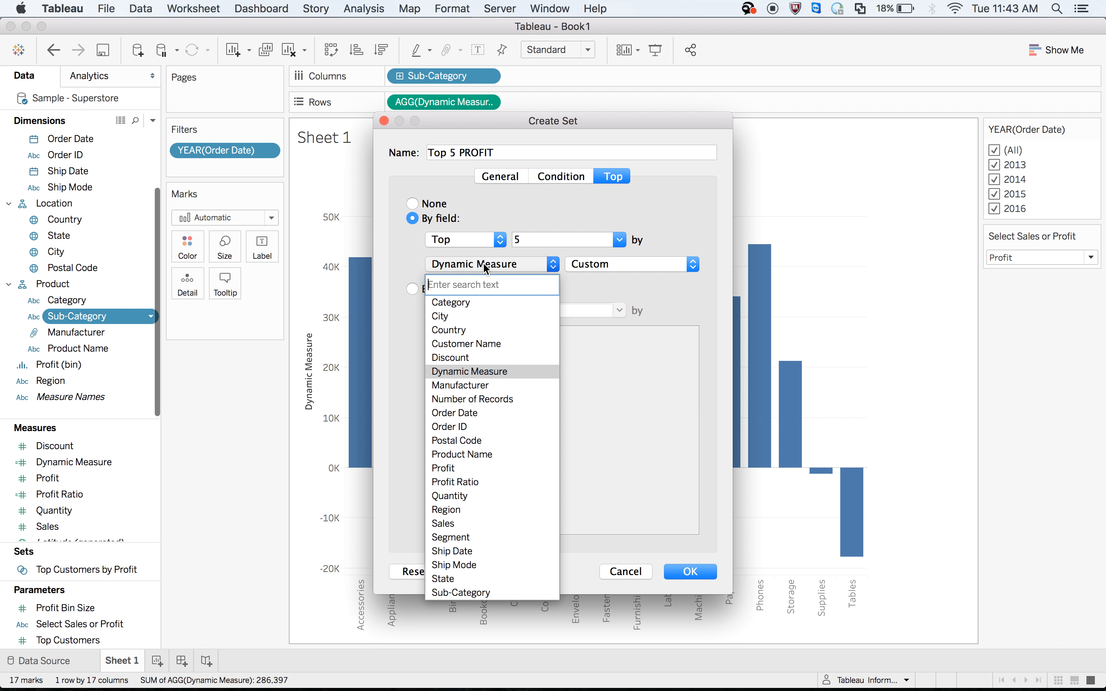
text(PRO)
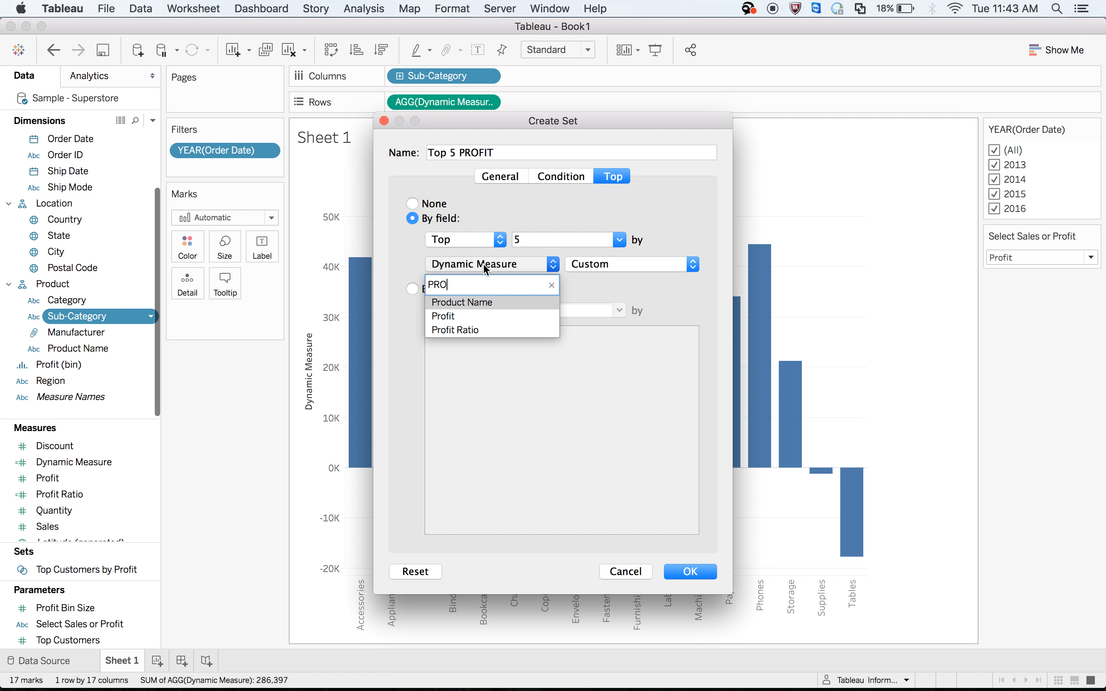
key(Down)
key(Return)
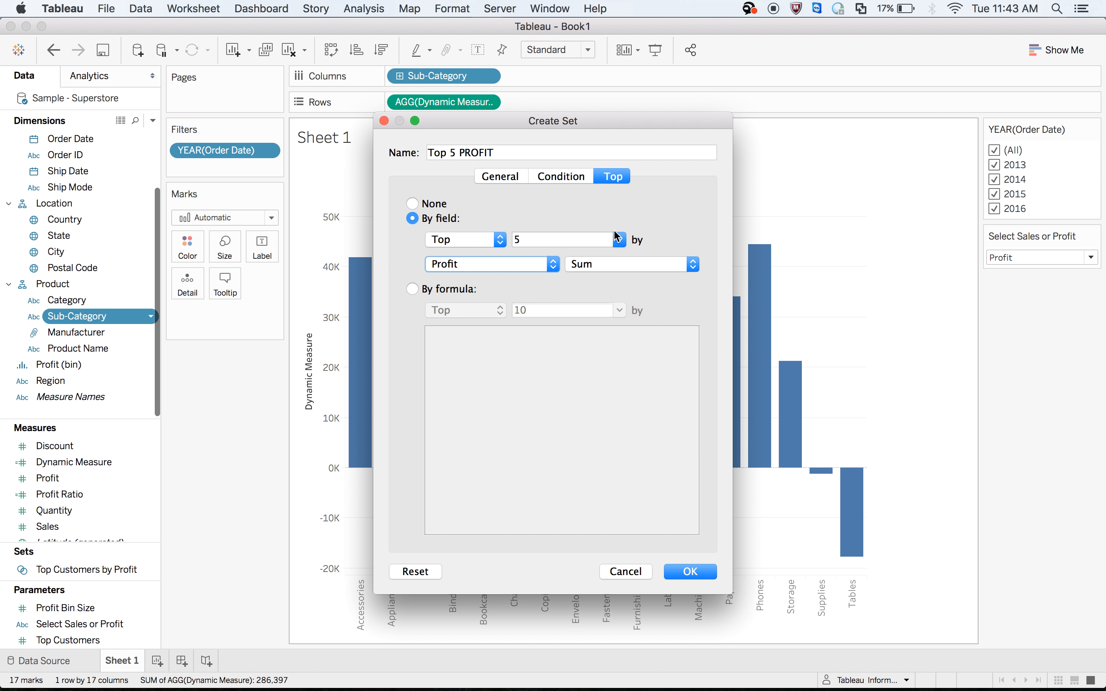
click(686, 572)
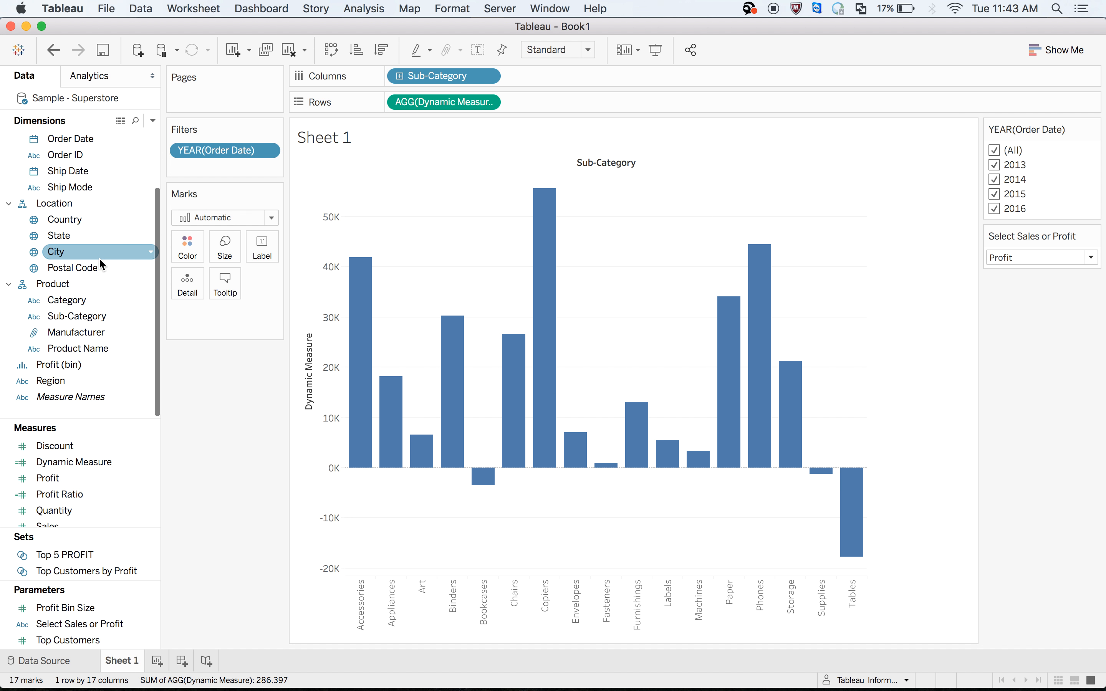
Step: Start another set from Sub-Category with a Top limit and name it TOP 5 ON SALES
right_click(91, 316)
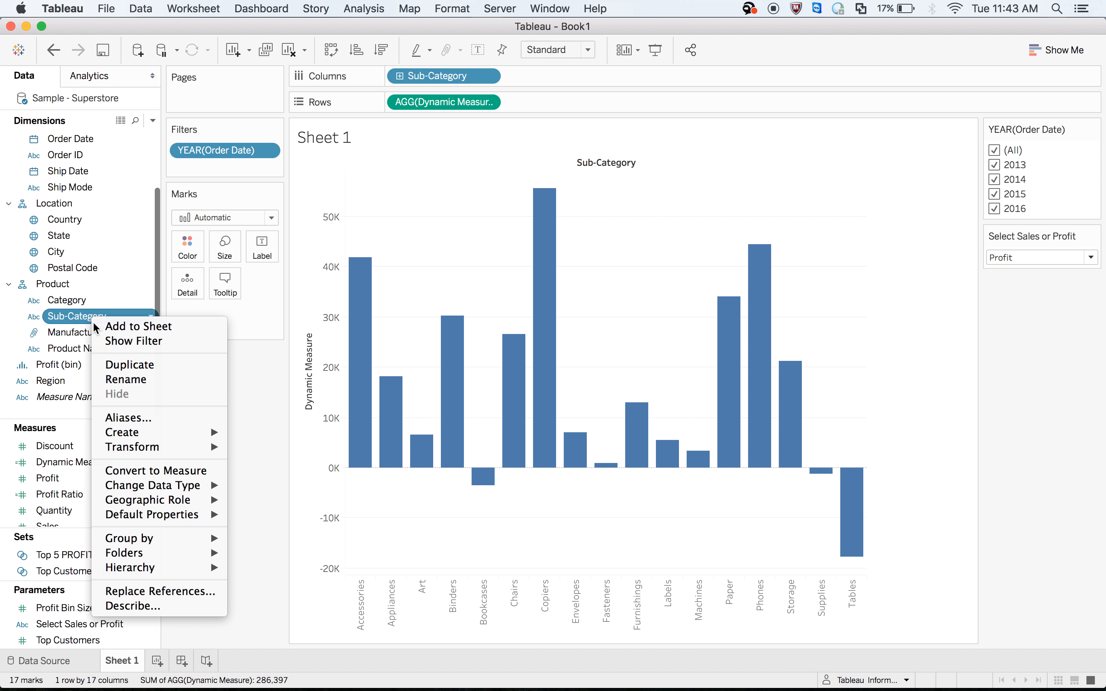
mouse_move(137, 433)
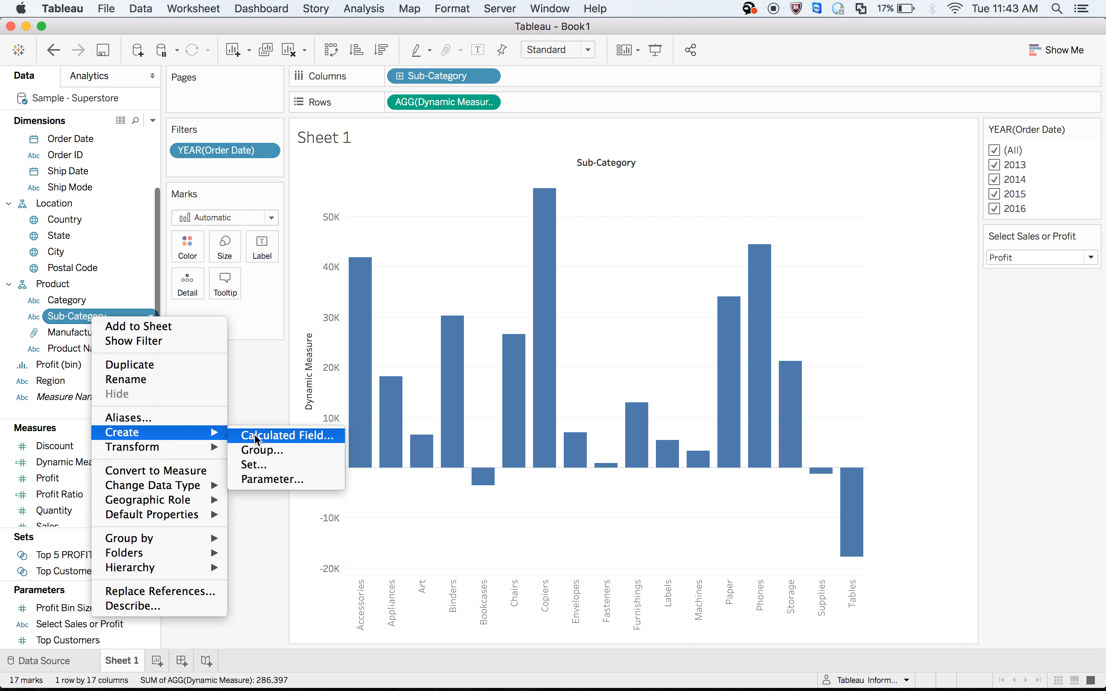
click(258, 466)
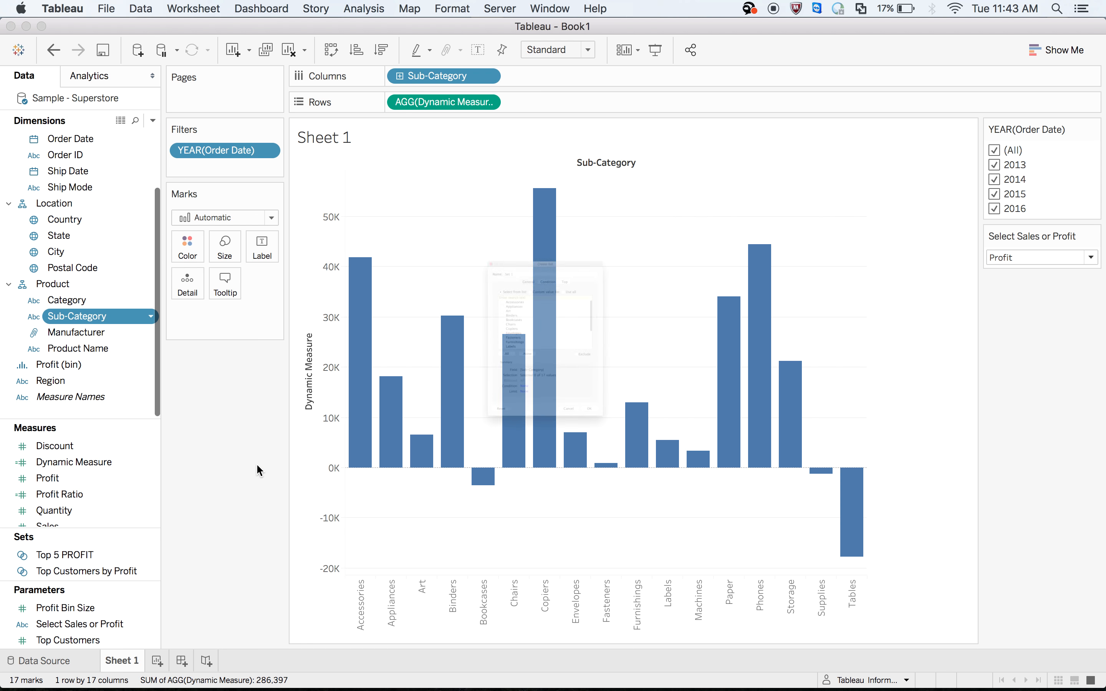
click(614, 177)
drag(453, 152, 392, 153)
text(TOP 5 ON SALES)
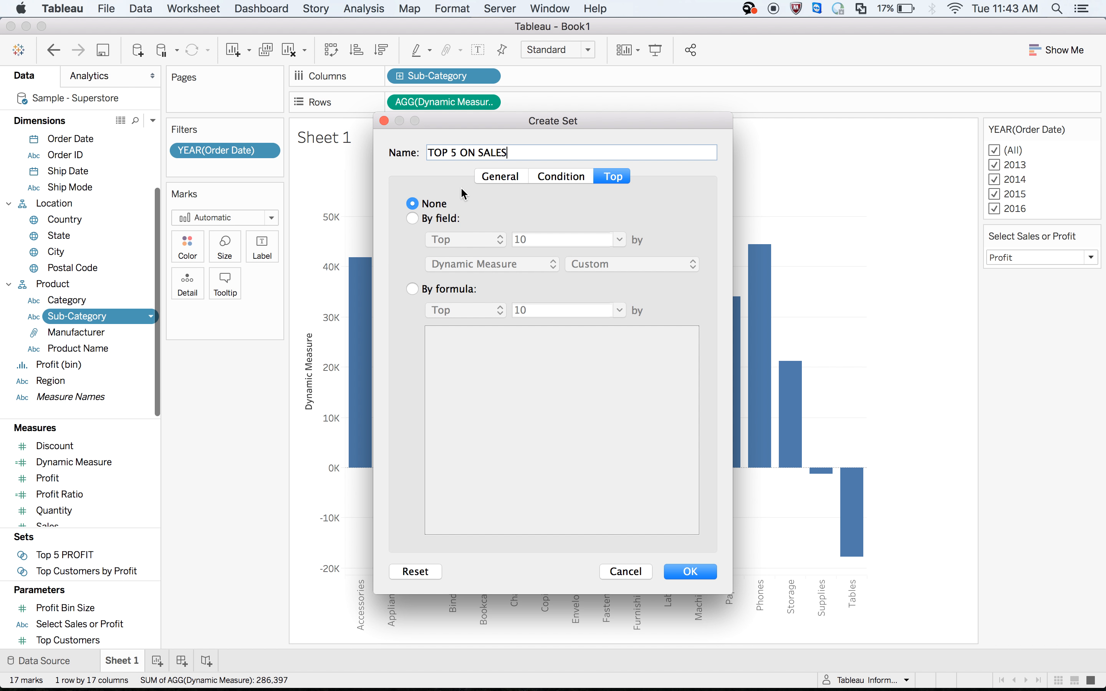
Step: Limit the set by field to the Top 5 by Sum of Sales and create it
click(412, 219)
double_click(522, 240)
text(5)
click(468, 265)
text(SALES)
click(470, 304)
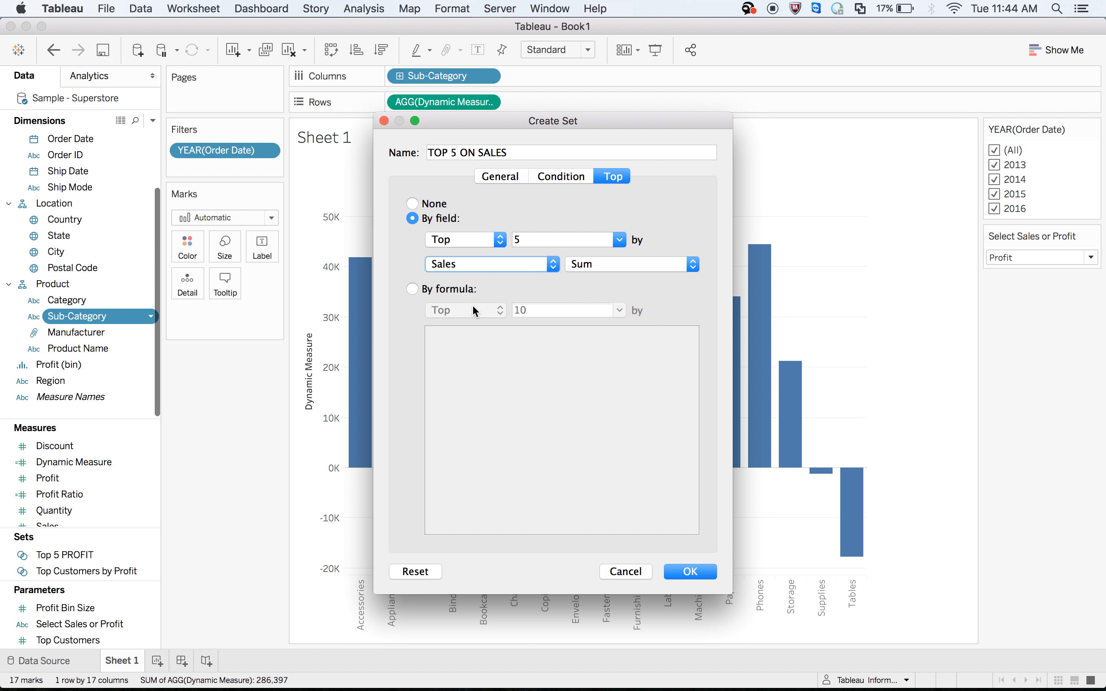
click(681, 575)
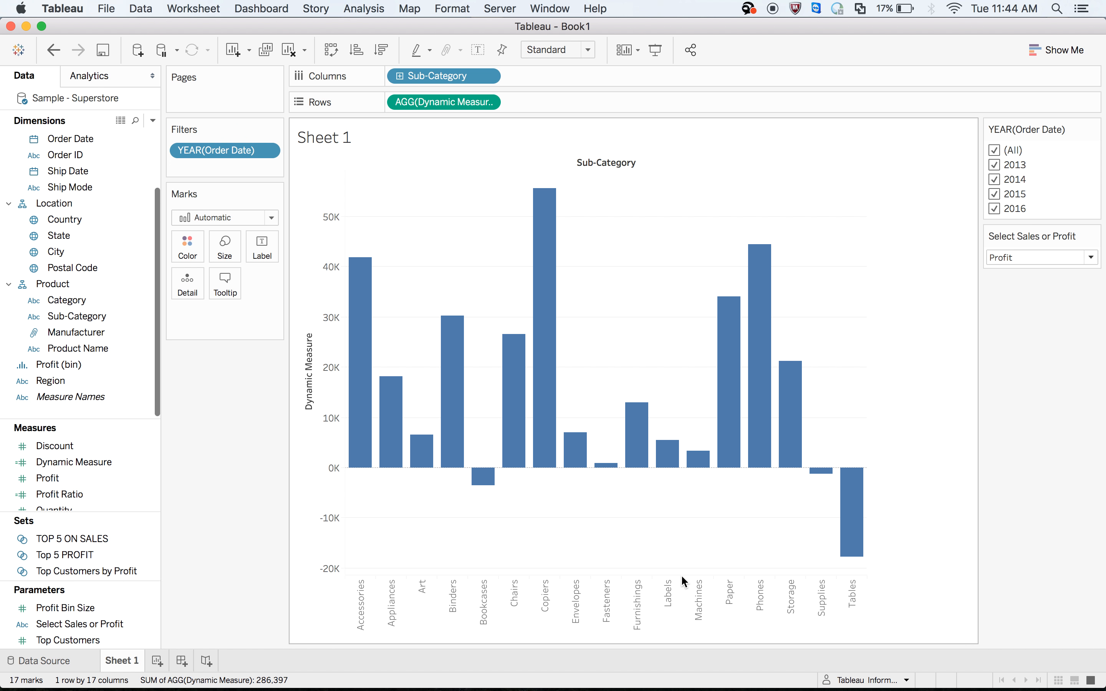
Step: Filter the sheet by the Top 5 PROFIT set and inspect the members listed in its filter settings
drag(103, 555, 230, 167)
click(263, 169)
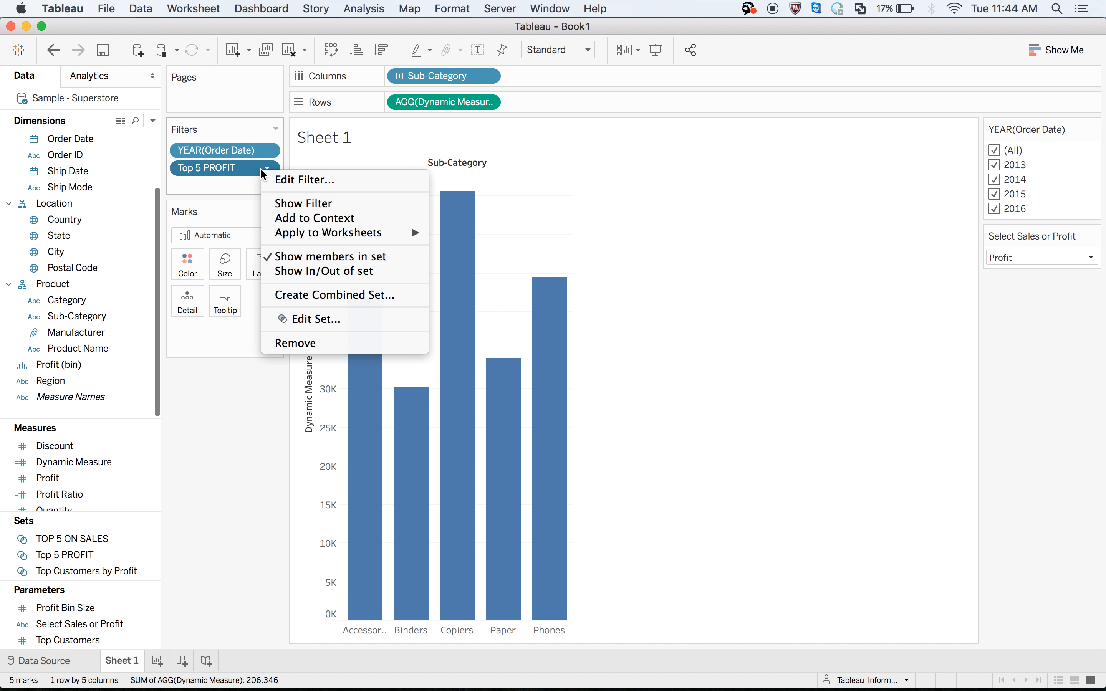
click(277, 180)
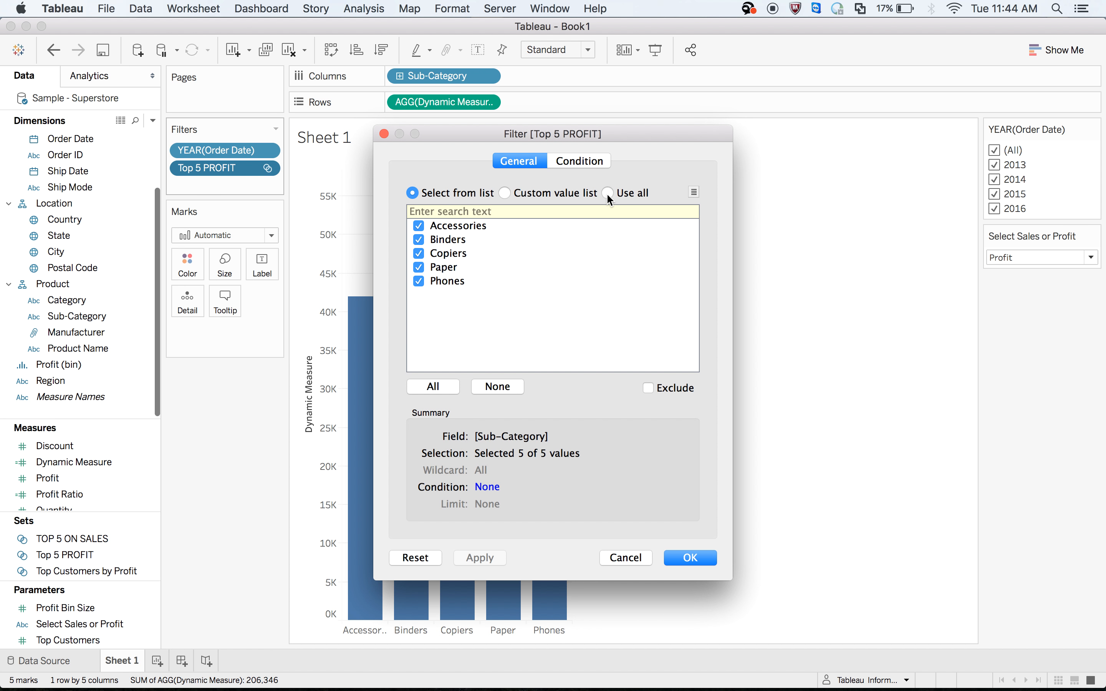
click(680, 565)
Step: Remove the Top 5 PROFIT set from the sheet's filters
right_click(233, 173)
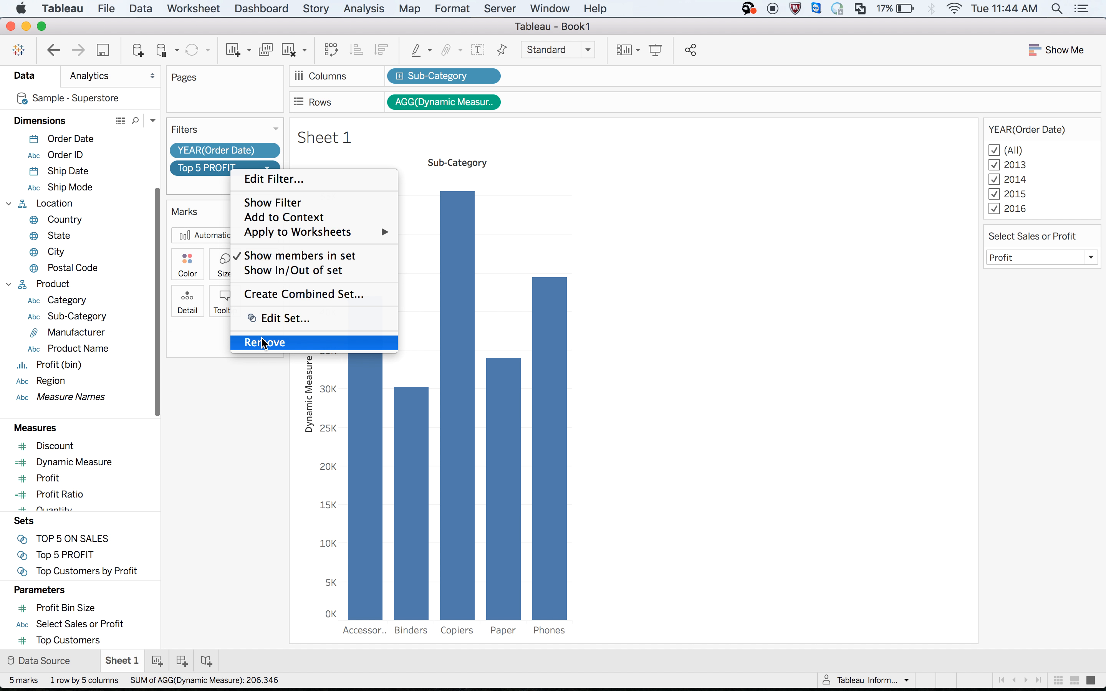
click(235, 441)
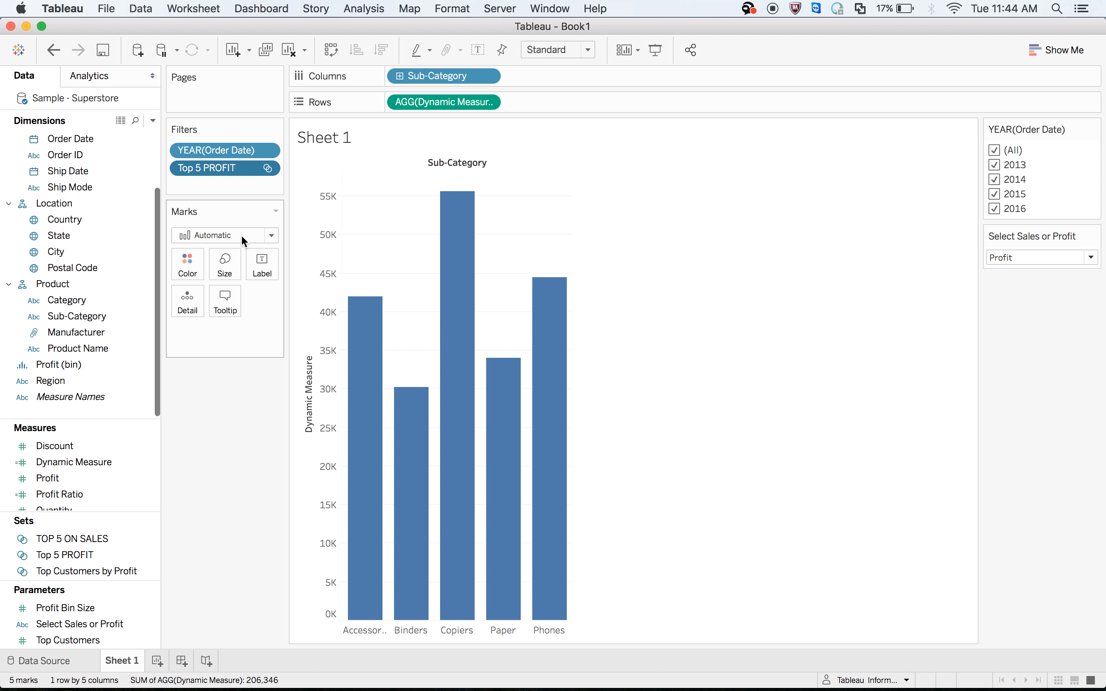
right_click(242, 171)
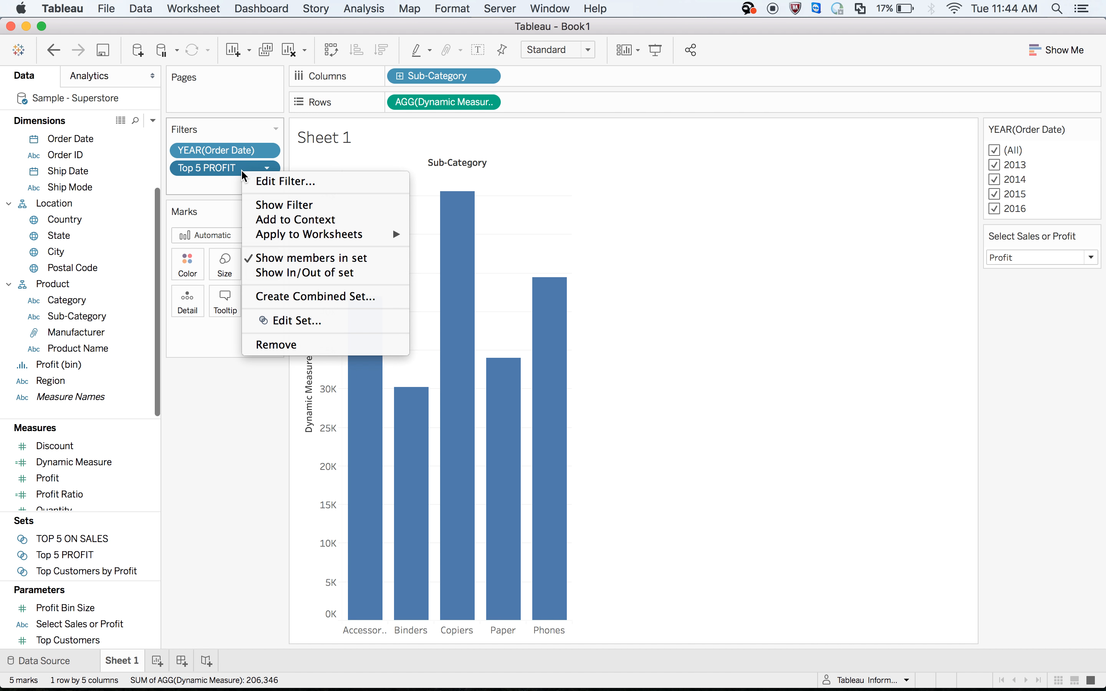
click(262, 346)
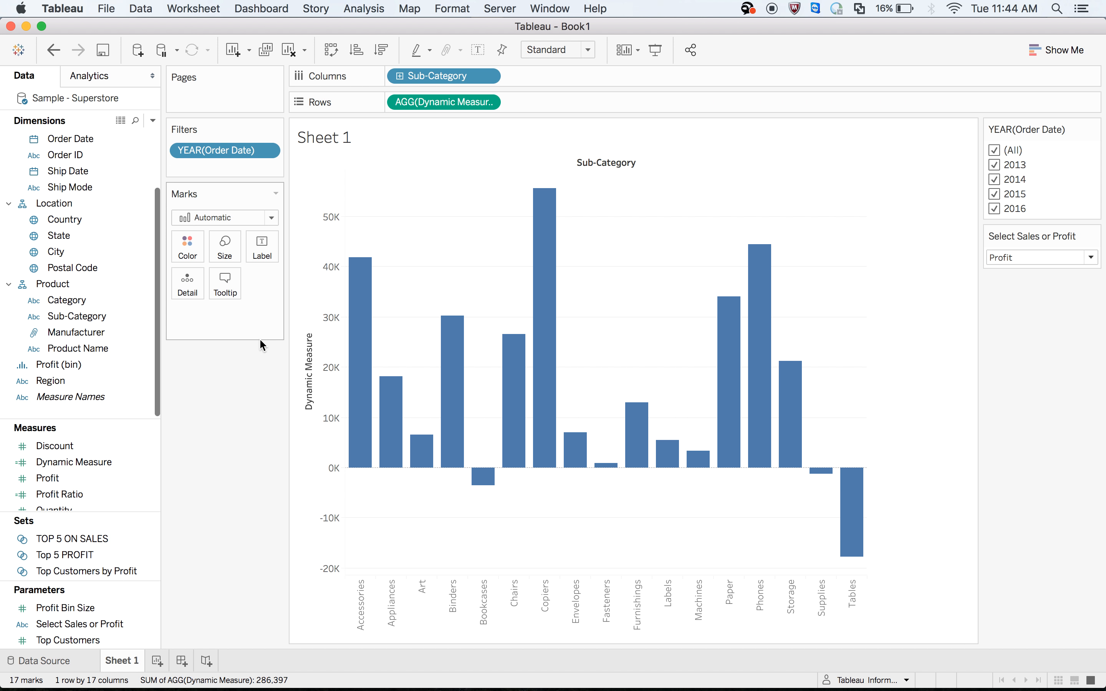
Step: Switch to Chrome and copy the Dynamic_Sales_Profit(exTp5) formula text given in Step 5 of the tutorial page
key(super+Tab)
scroll(259, 341, down, 5)
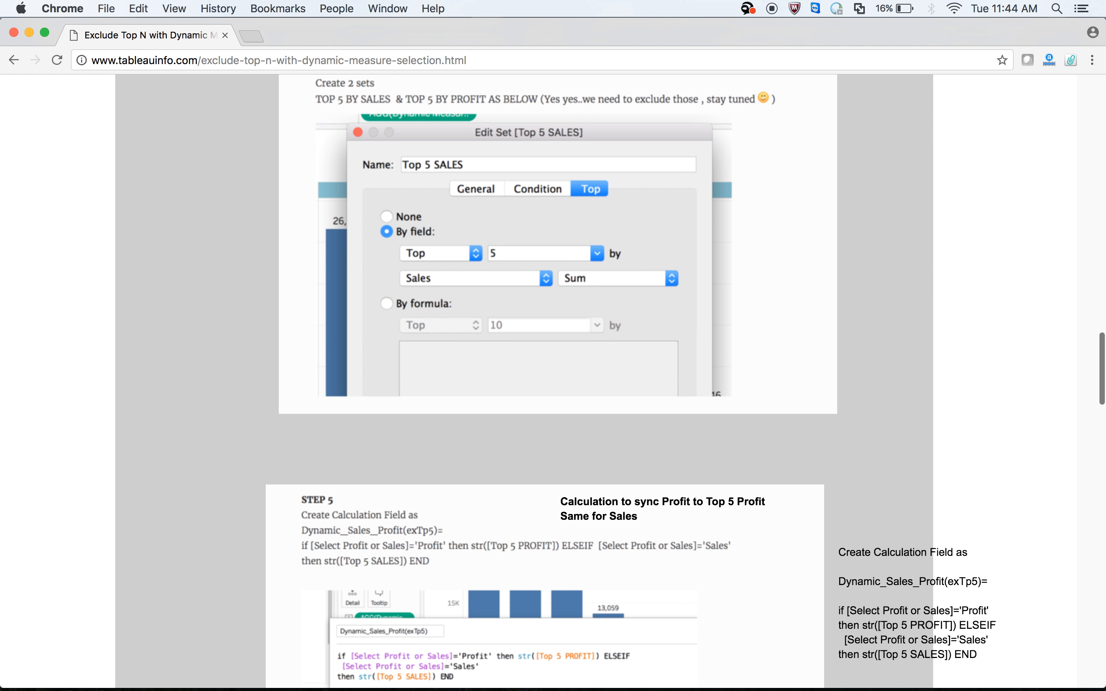
scroll(259, 340, down, 1)
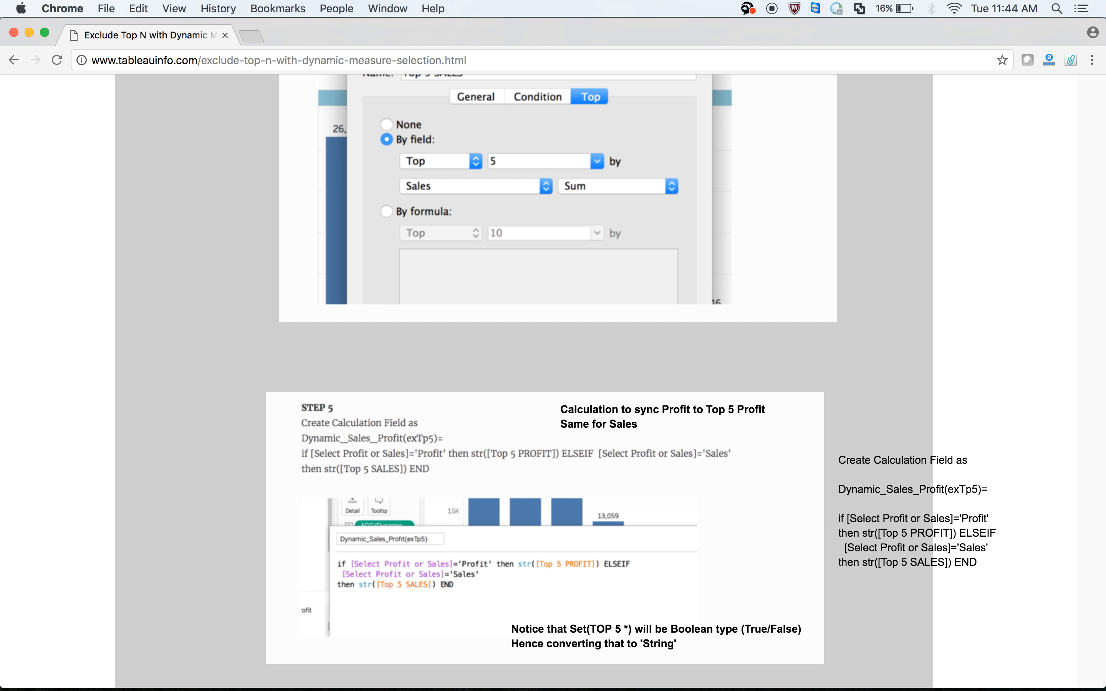
scroll(553, 371, down, 4)
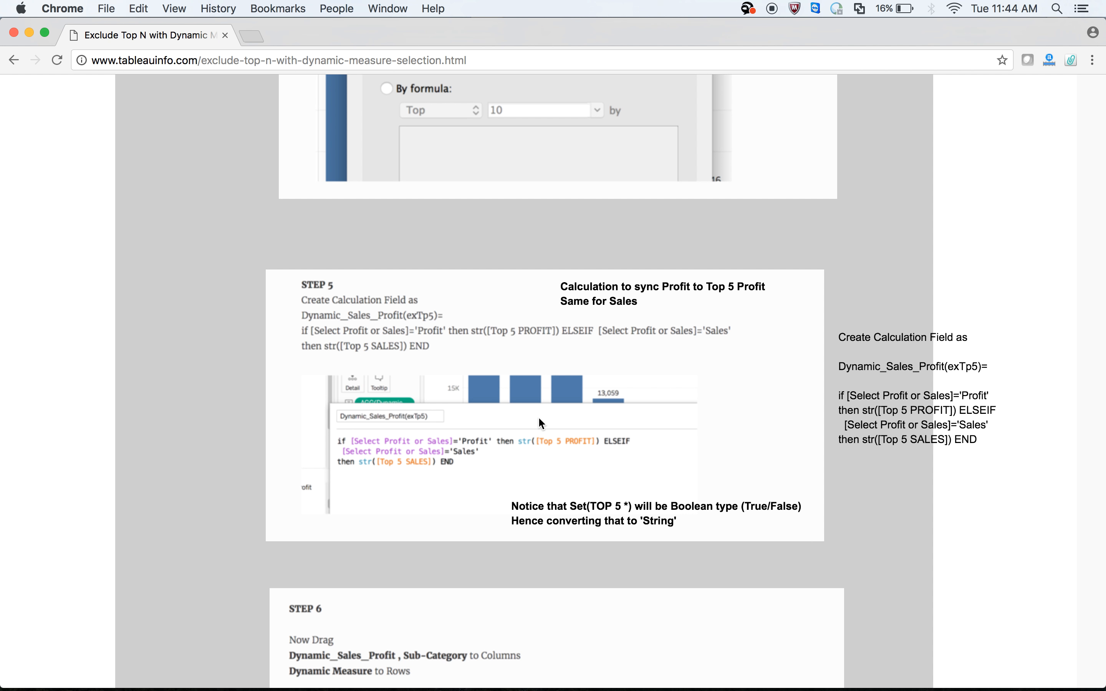
drag(843, 366, 975, 370)
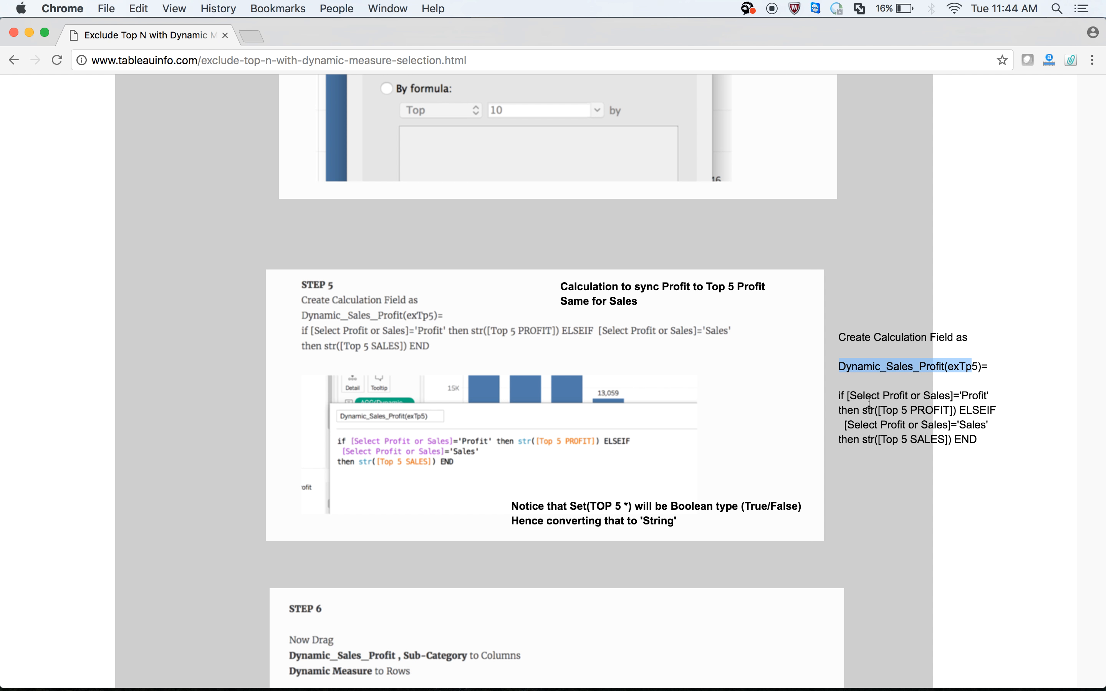
drag(840, 396, 981, 439)
key(super+c)
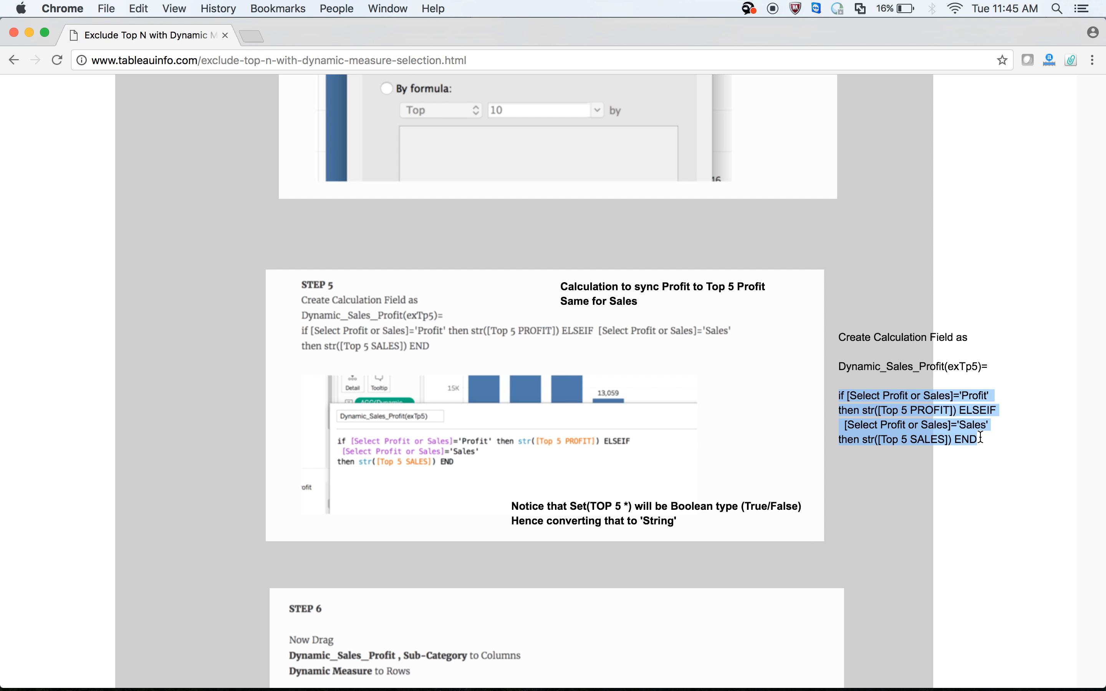
Step: Switch back to Tableau and create a calculated field containing the copied Dynamic_Sales_Profit(exTp5) formula in place of the default Country reference
key(super+Tab)
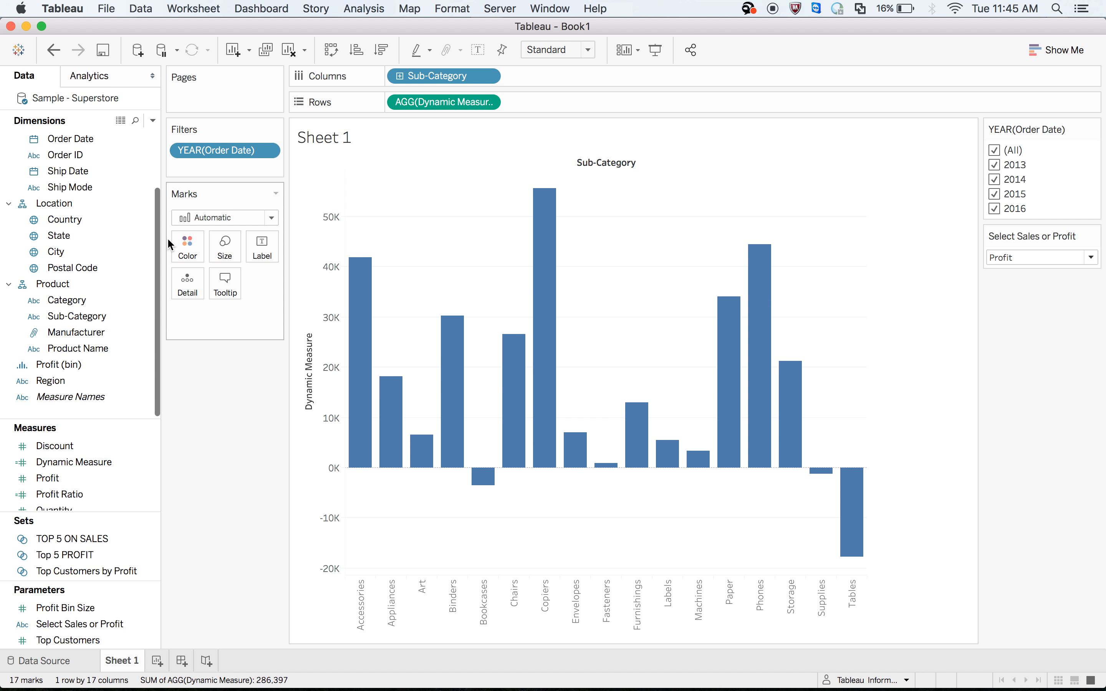
click(66, 223)
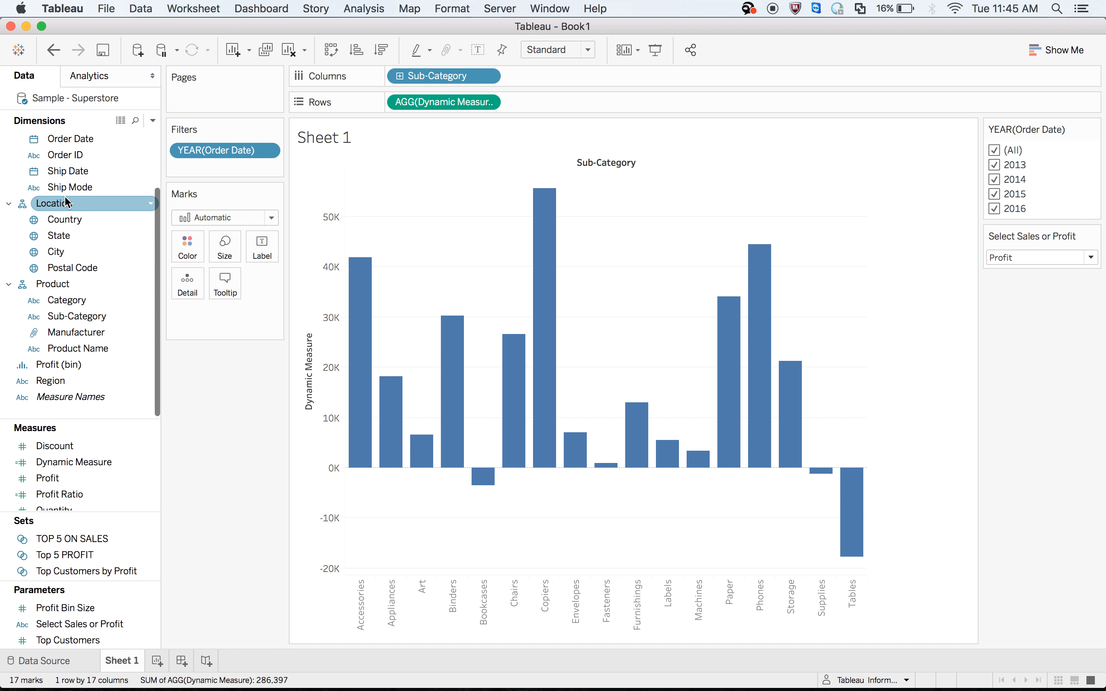
right_click(65, 223)
mouse_move(151, 338)
click(243, 342)
drag(247, 320, 101, 292)
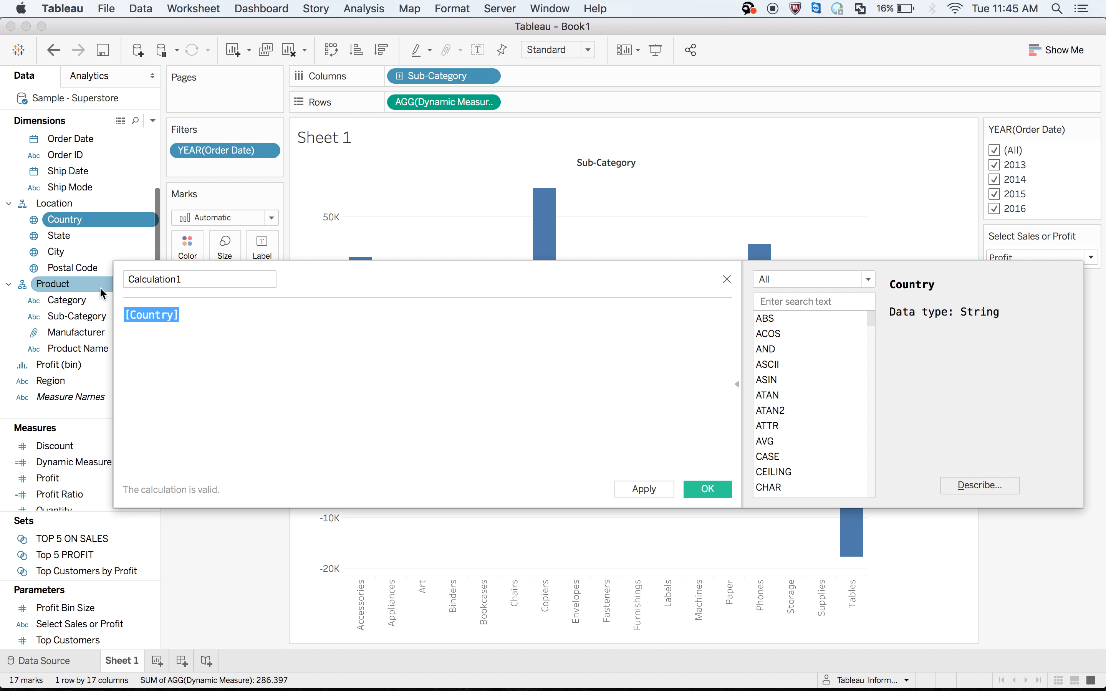
key(super+v)
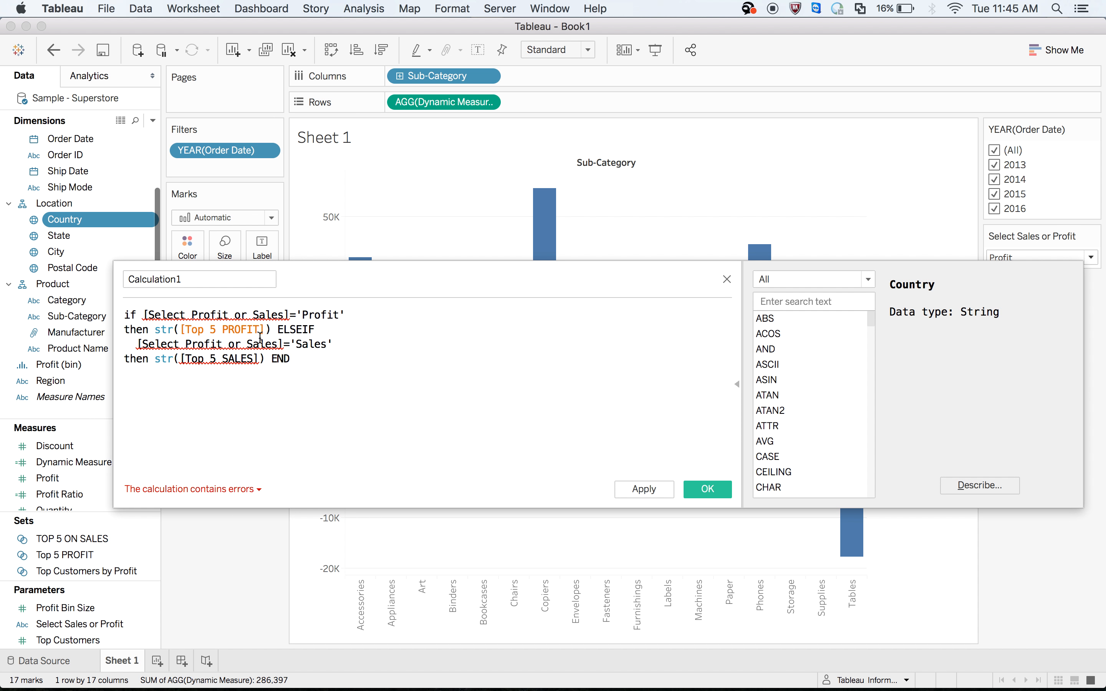
Step: Replace the parameter reference in the formula's 'Profit' condition with [Select Sales or Profit]
click(288, 315)
key(BackSpace)
key(BackSpace)
key(BackSpace)
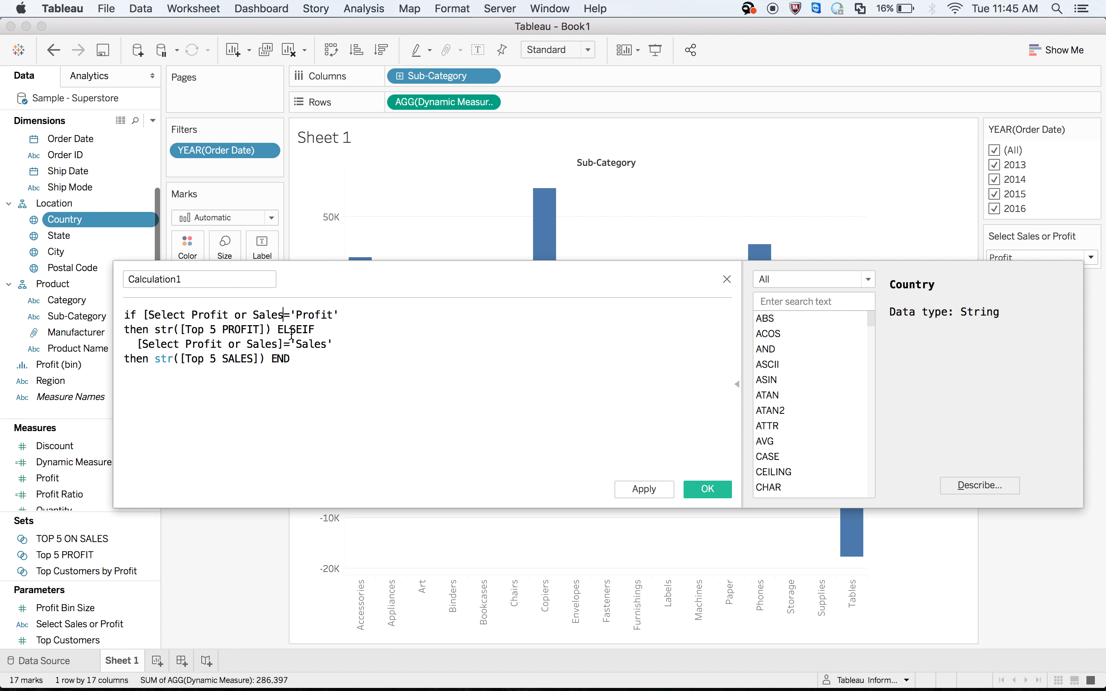
key(BackSpace)
key(BackSpace)
key(BackSpace)
key(BackSpace)
key(BackSpace)
key(BackSpace)
key(BackSpace)
key(BackSpace)
key(BackSpace)
key(BackSpace)
key(BackSpace)
key(BackSpace)
key(BackSpace)
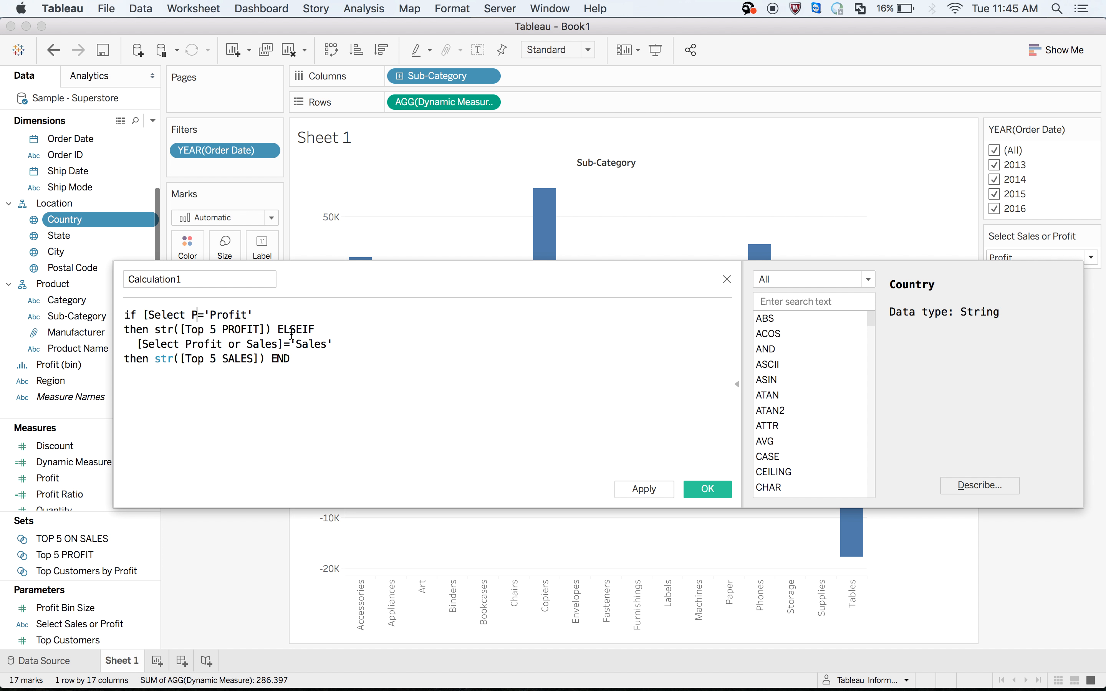
click(294, 336)
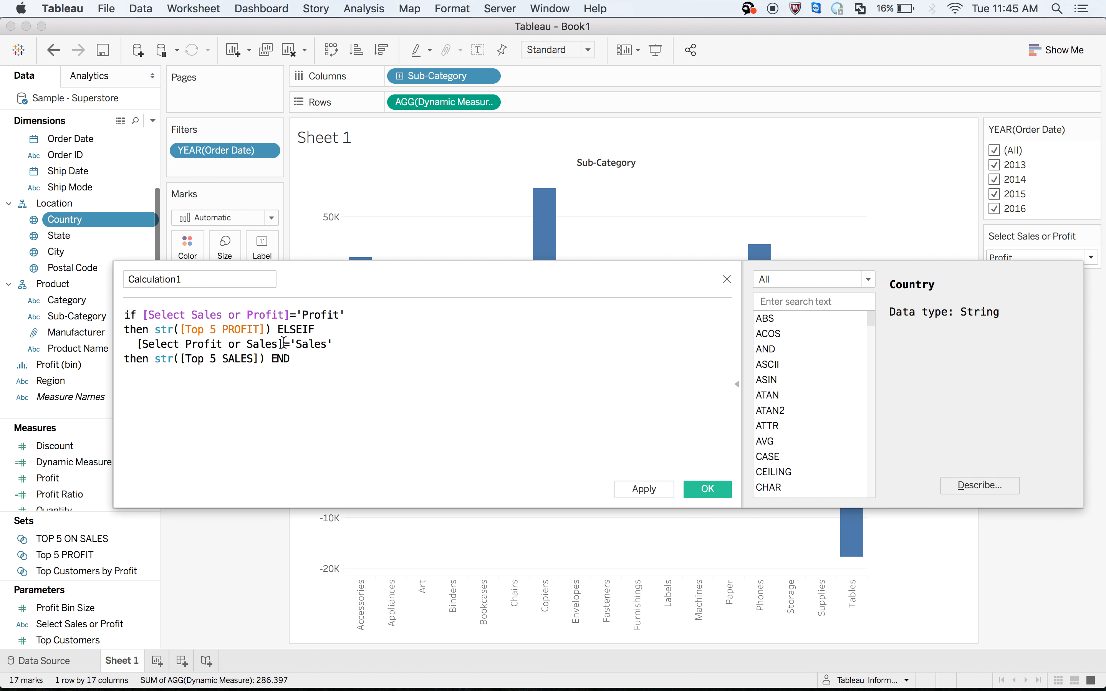
Step: Replace the parameter reference in the formula's 'Sales' condition with [Select Sales or Profit]
click(281, 345)
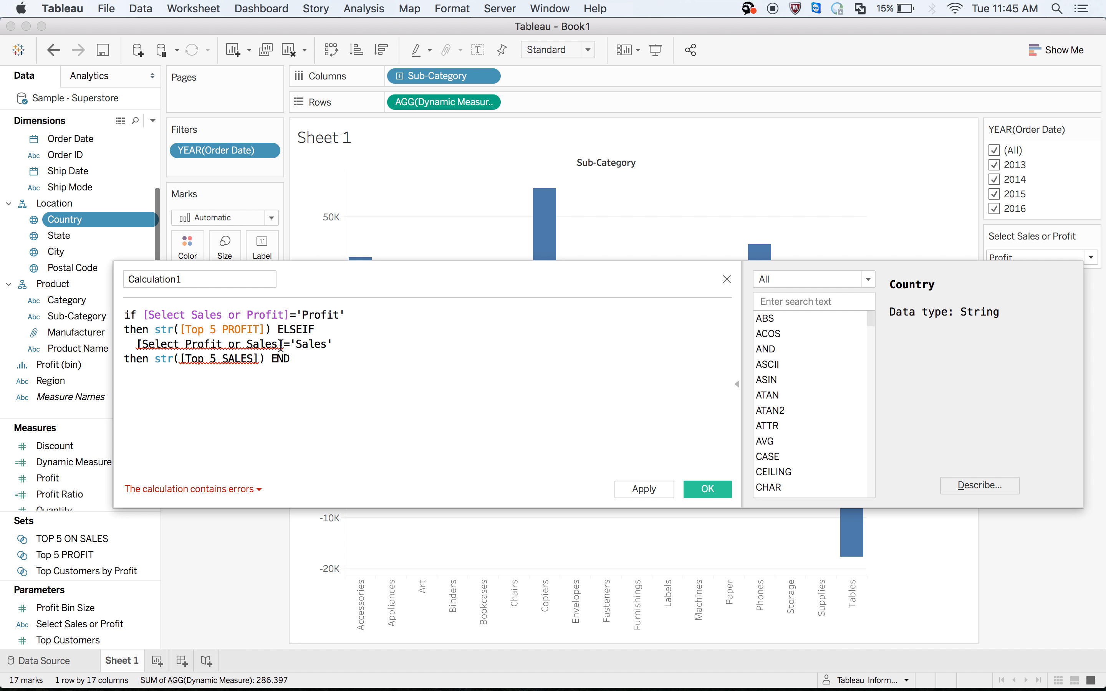
key(BackSpace)
key(BackSpace)
key(BackSpace)
key(BackSpace)
key(BackSpace)
key(BackSpace)
key(BackSpace)
key(BackSpace)
key(BackSpace)
key(BackSpace)
key(BackSpace)
key(BackSpace)
key(BackSpace)
key(BackSpace)
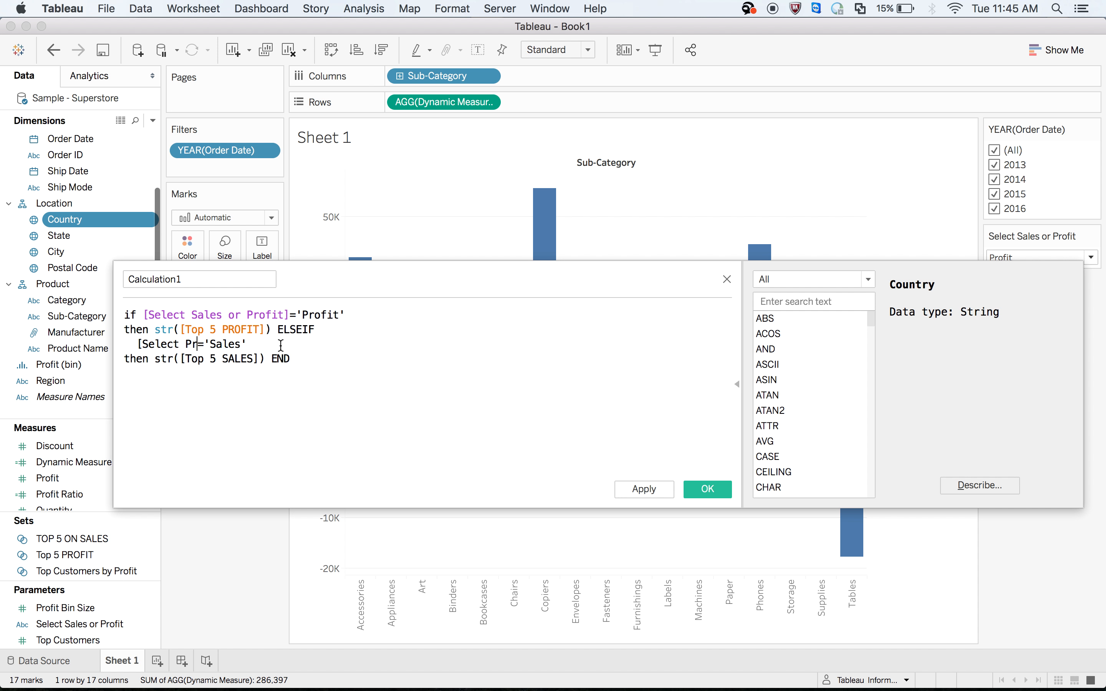
text(o)
key(Return)
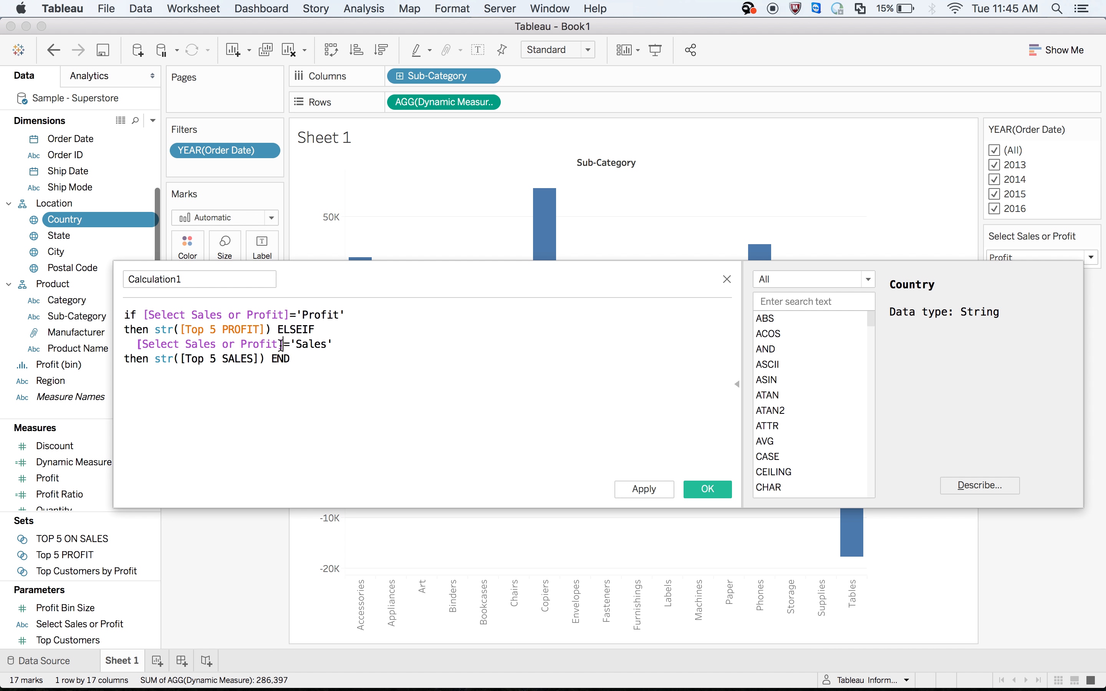
Step: Replace the sales set reference in the formula's final str() call with [TOP 5 ON SALES]
click(268, 380)
key(Left)
key(BackSpace)
key(BackSpace)
key(BackSpace)
key(BackSpace)
key(BackSpace)
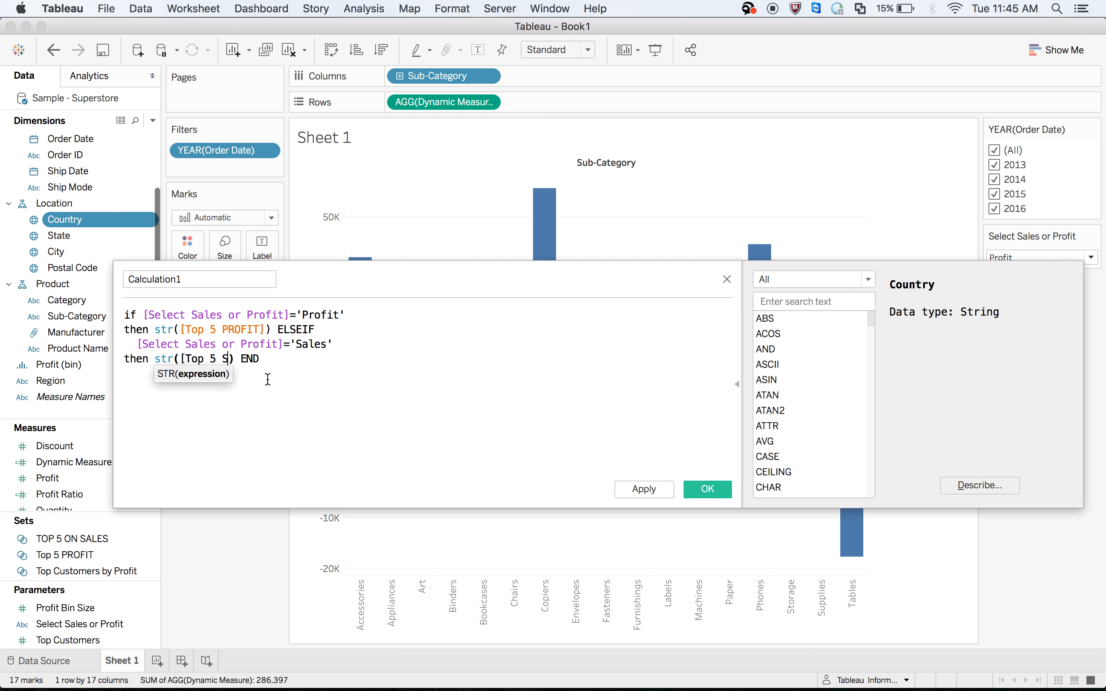
key(BackSpace)
click(267, 379)
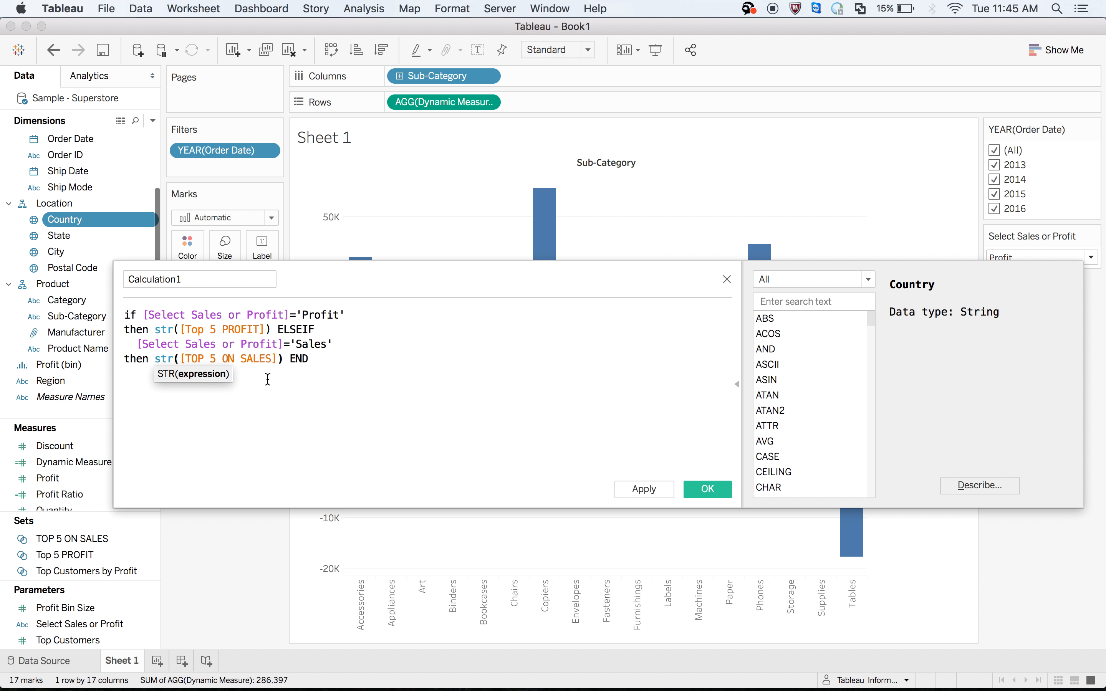
Step: Name the calculation Dynamic_Sales_Profit(exTp5), copying the name from the tutorial page in Chrome, and save the calculated field
click(192, 280)
key(super+Tab)
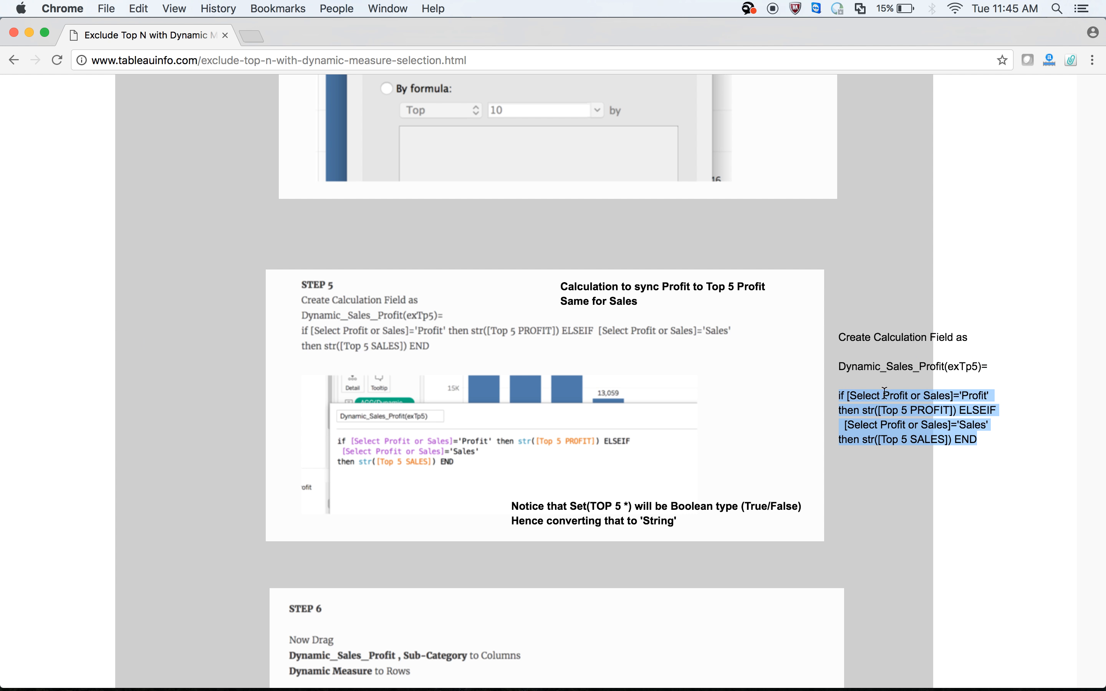
drag(989, 367, 840, 366)
key(super+c)
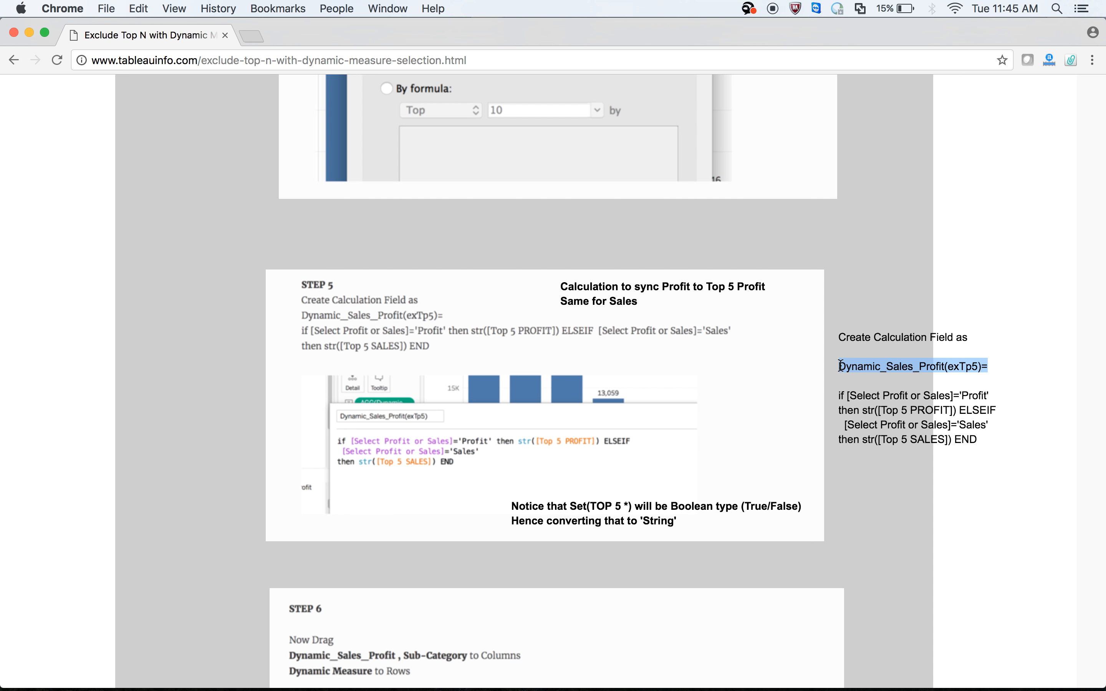
key(super+Tab)
click(197, 283)
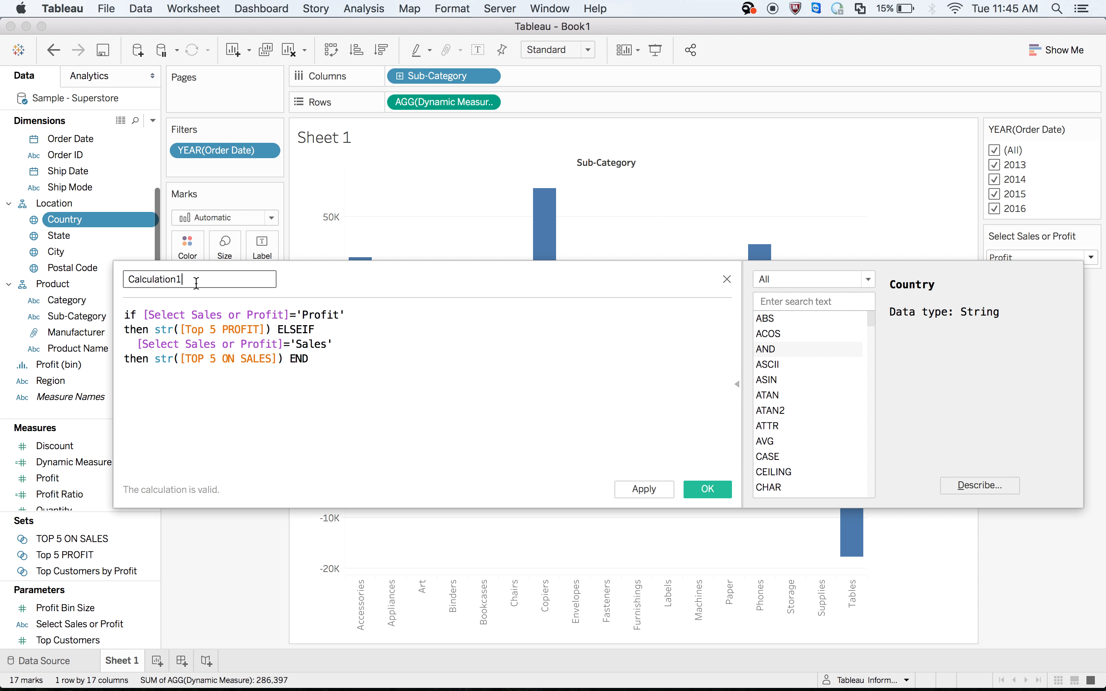
double_click(196, 284)
key(super+v)
key(BackSpace)
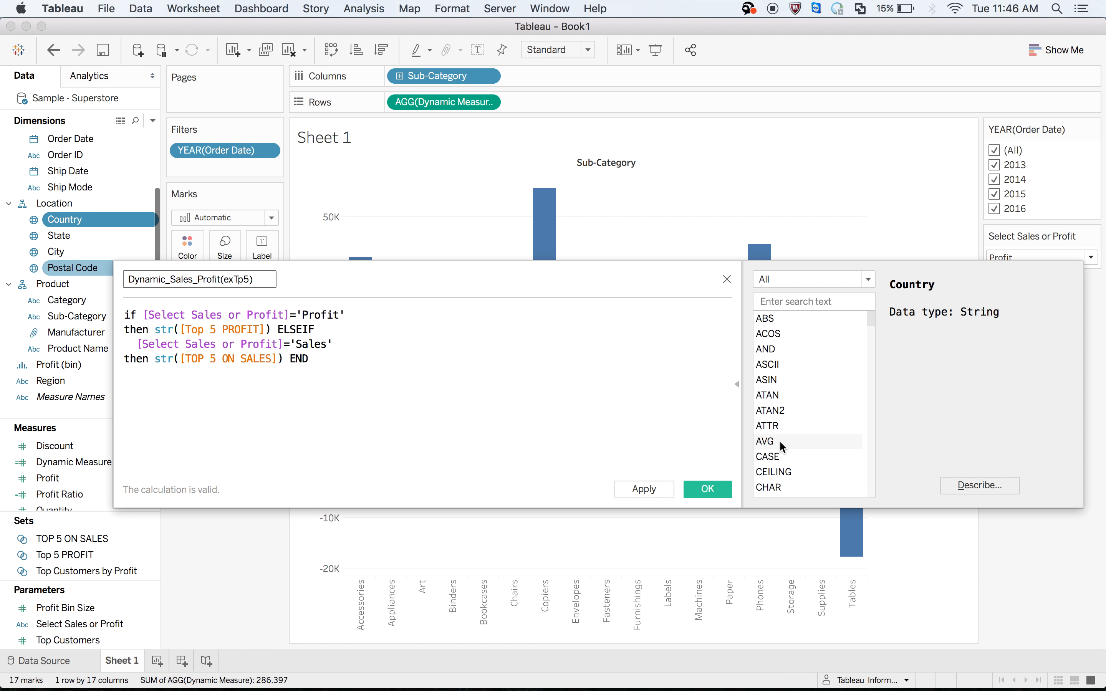
click(706, 493)
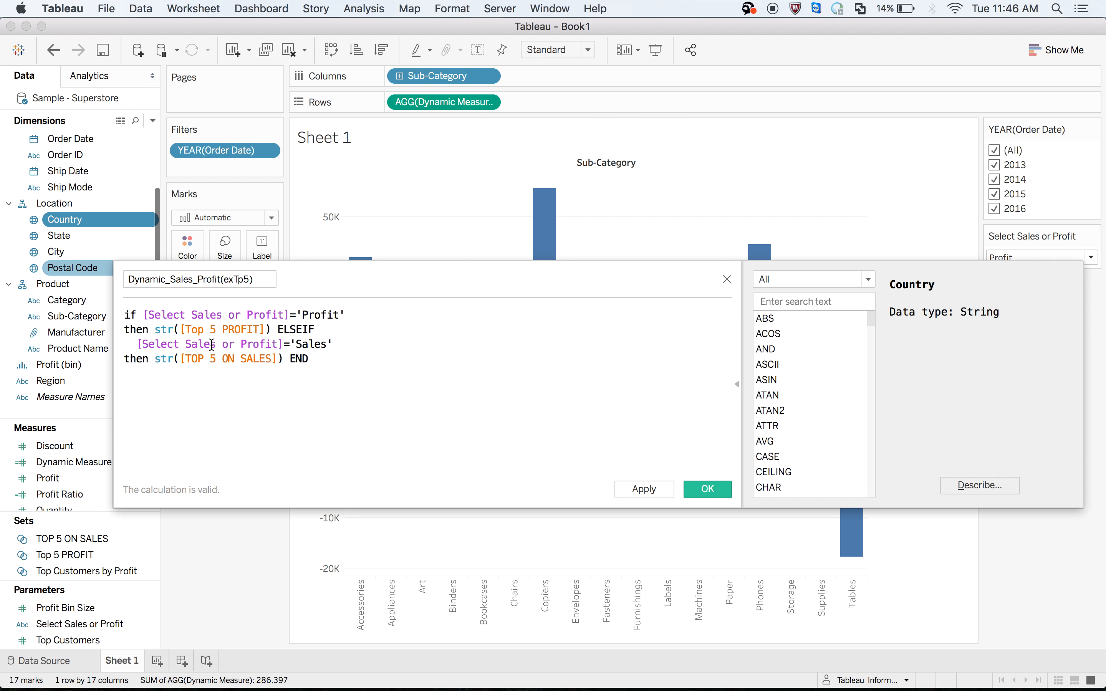
click(710, 488)
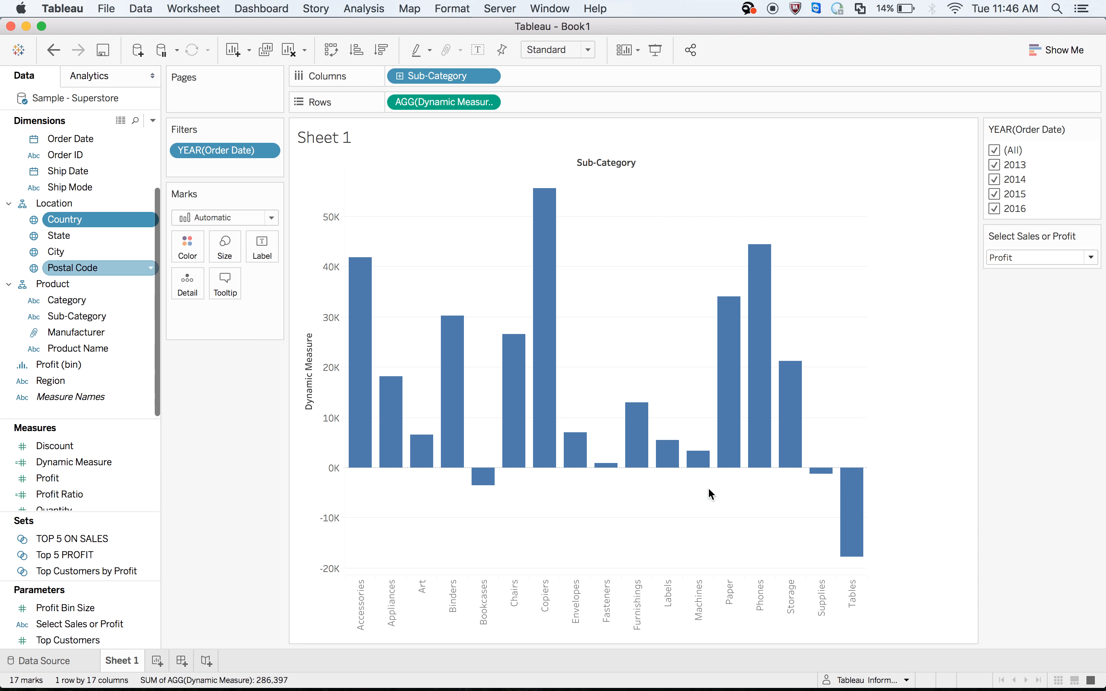
Step: Add Dynamic_Sales_Profit(exTp5) to Columns after Sub-Category and dismiss the news notification
drag(98, 203, 580, 103)
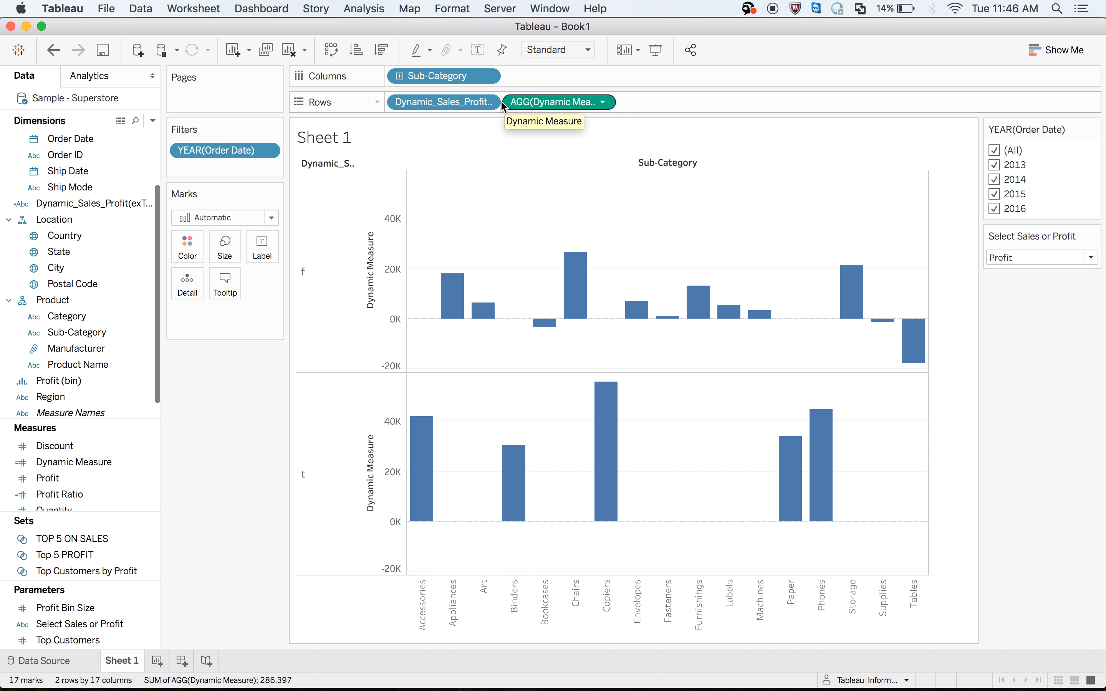
drag(471, 102, 589, 77)
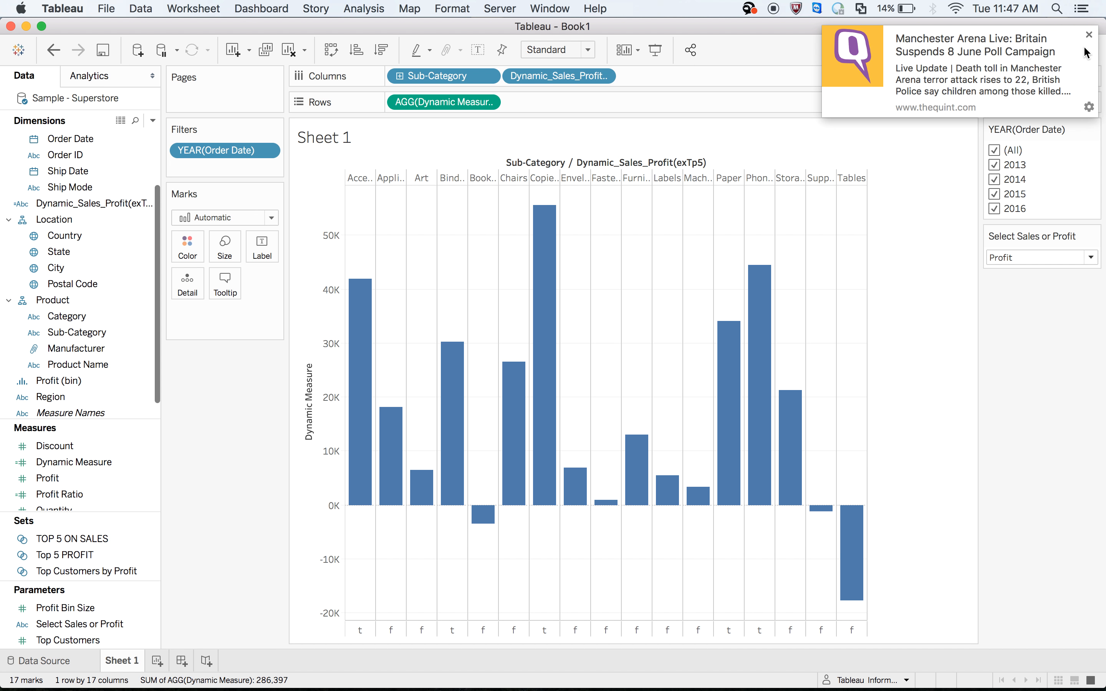
click(1090, 35)
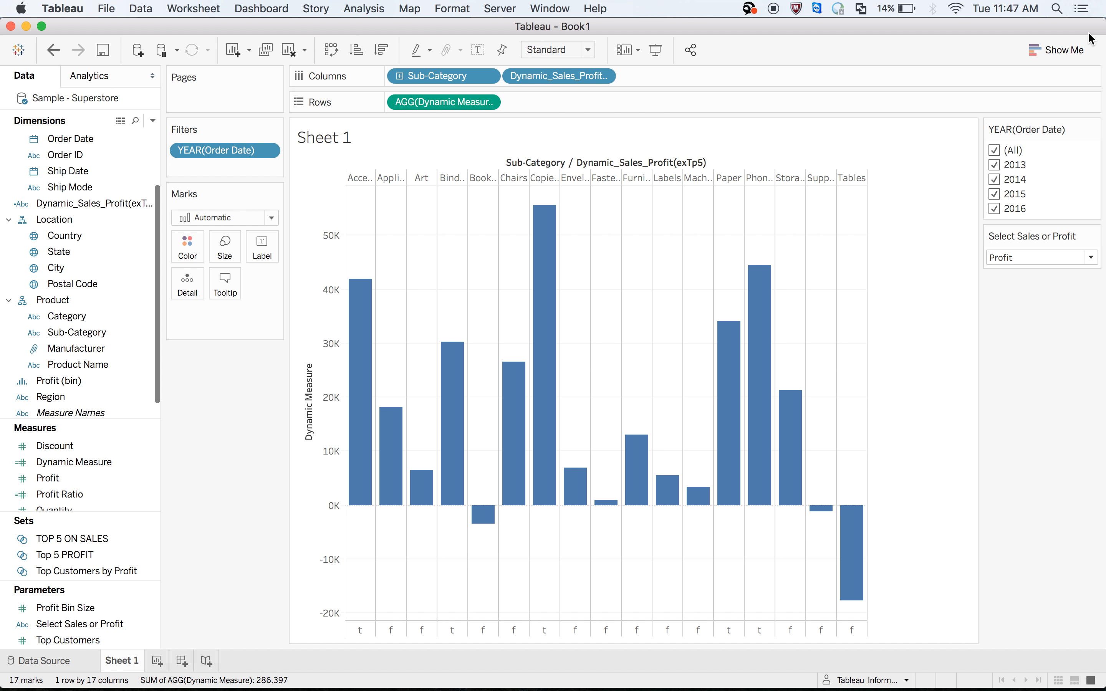
Step: Swap rows and columns and back again, and exclude the t value of Dynamic_Sales_Profit(exTp5) from the chart
click(336, 51)
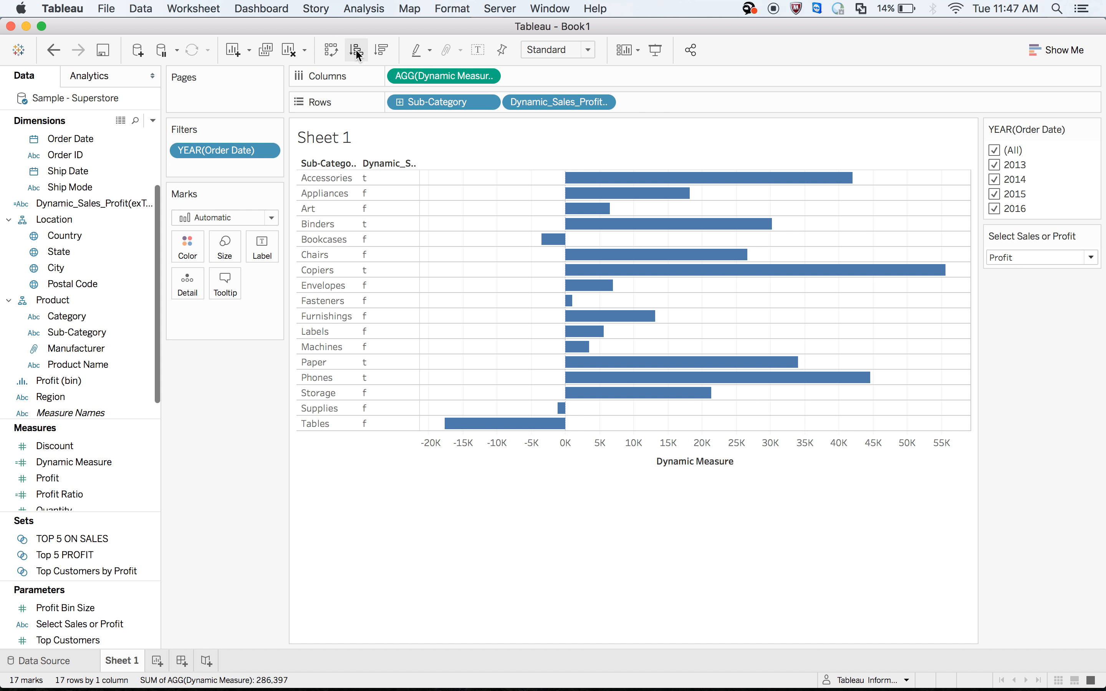
click(332, 50)
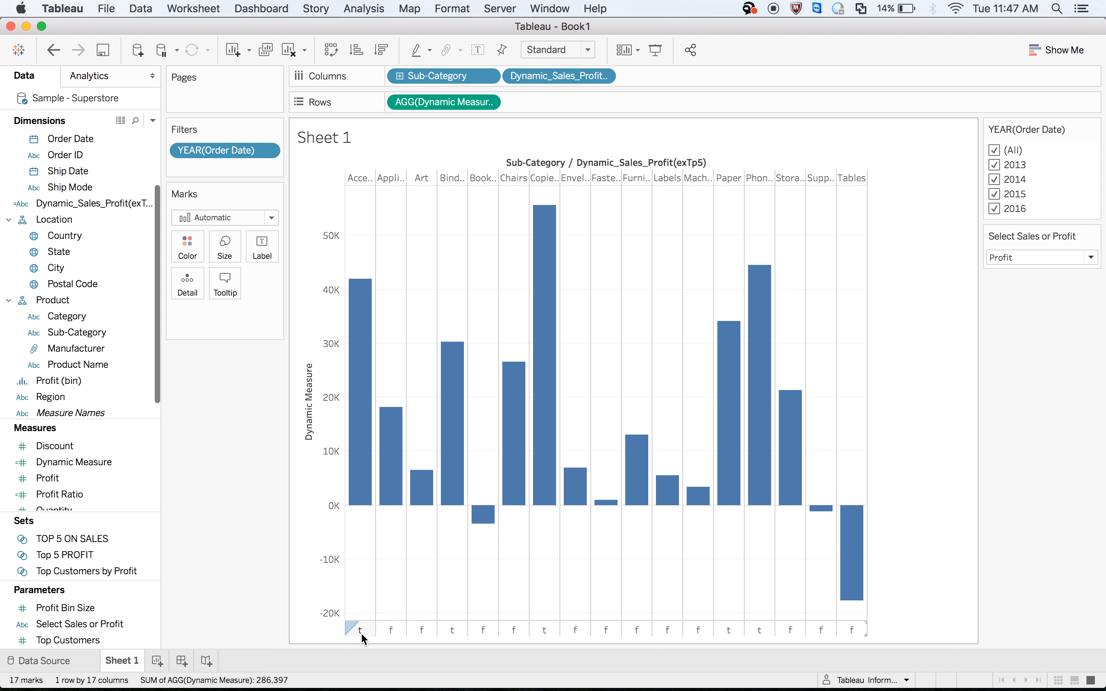
right_click(360, 631)
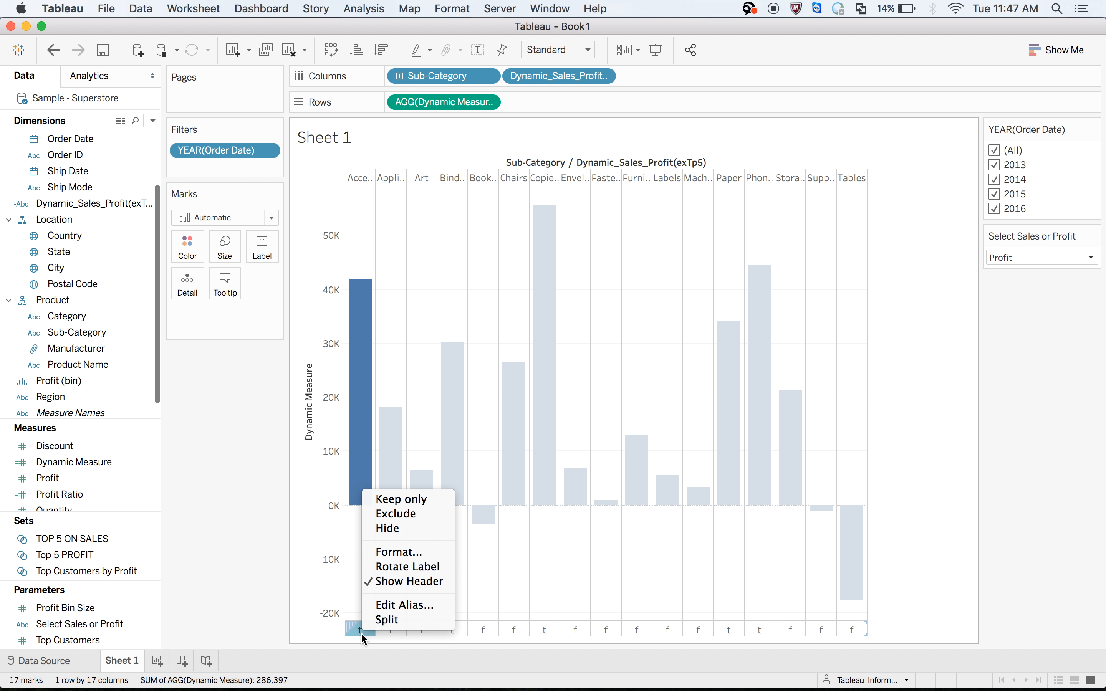
click(398, 514)
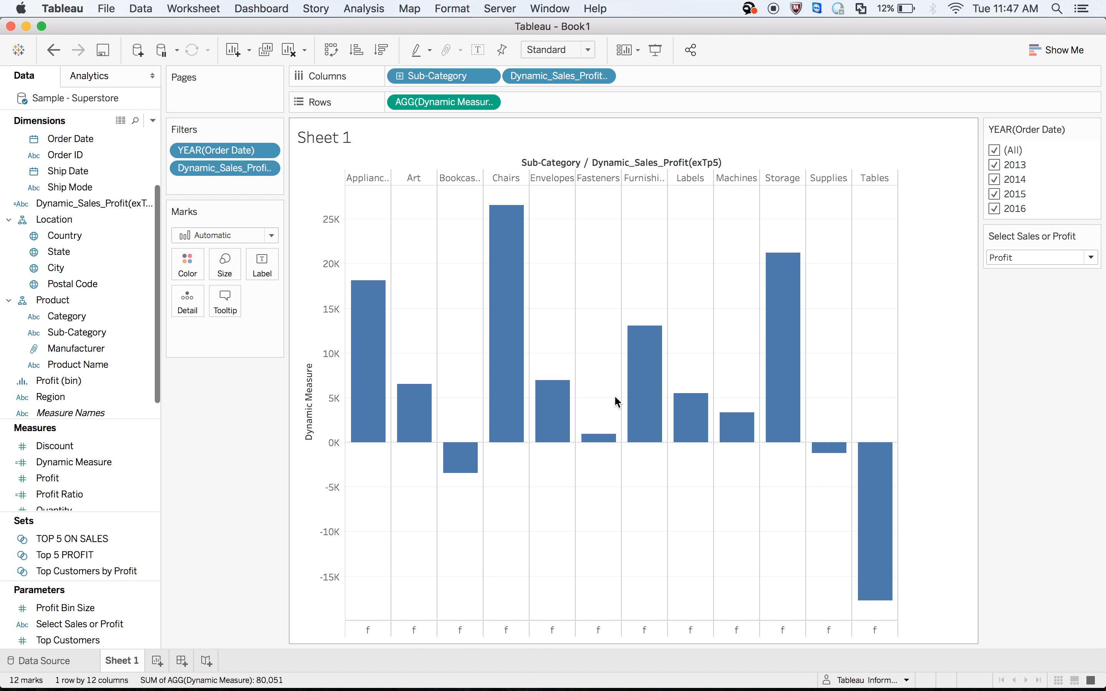
Step: Place Dynamic_Sales_Profit(exTp5) before Sub-Category on Columns and set the f header's alias to Excluding Top 5
drag(531, 76, 389, 72)
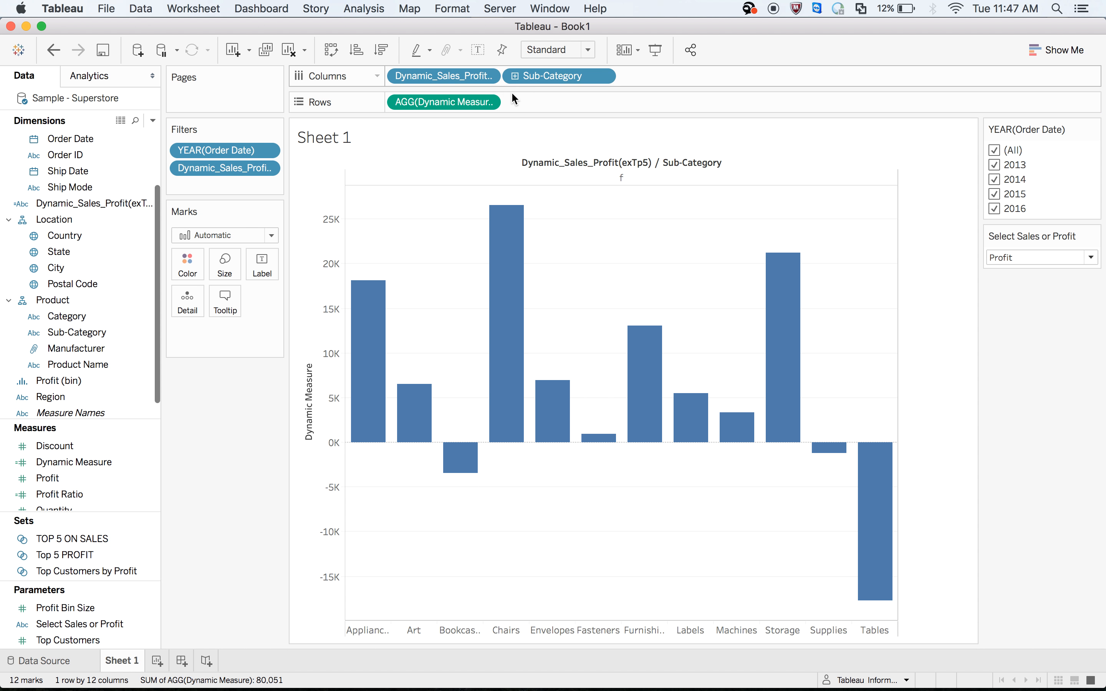
right_click(613, 178)
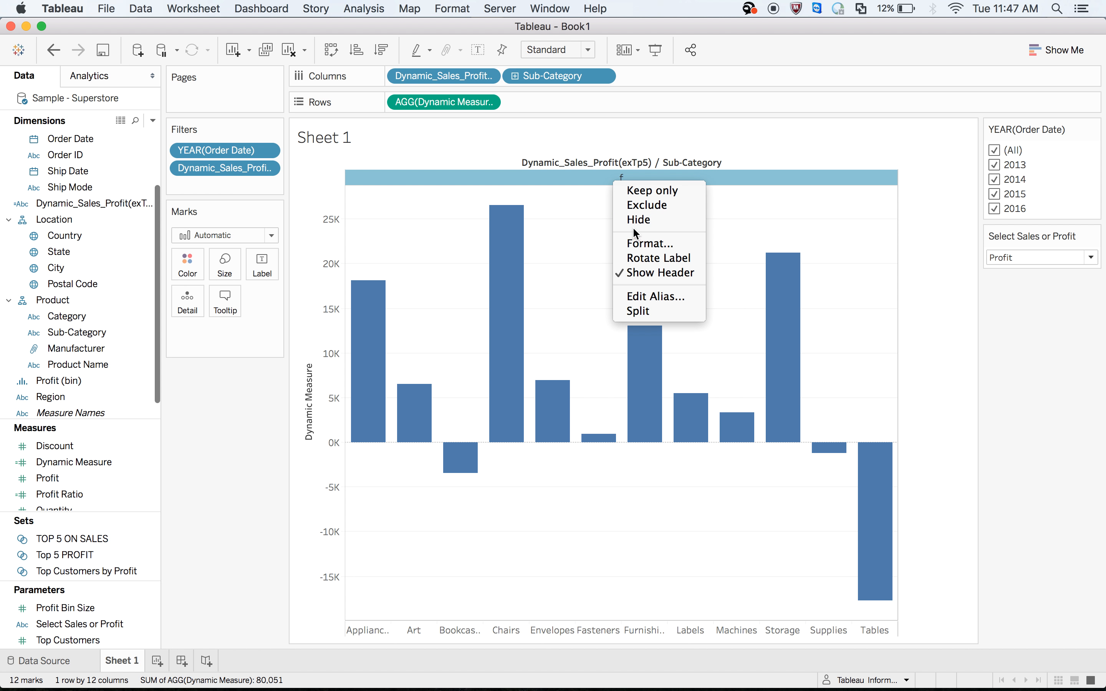
click(649, 295)
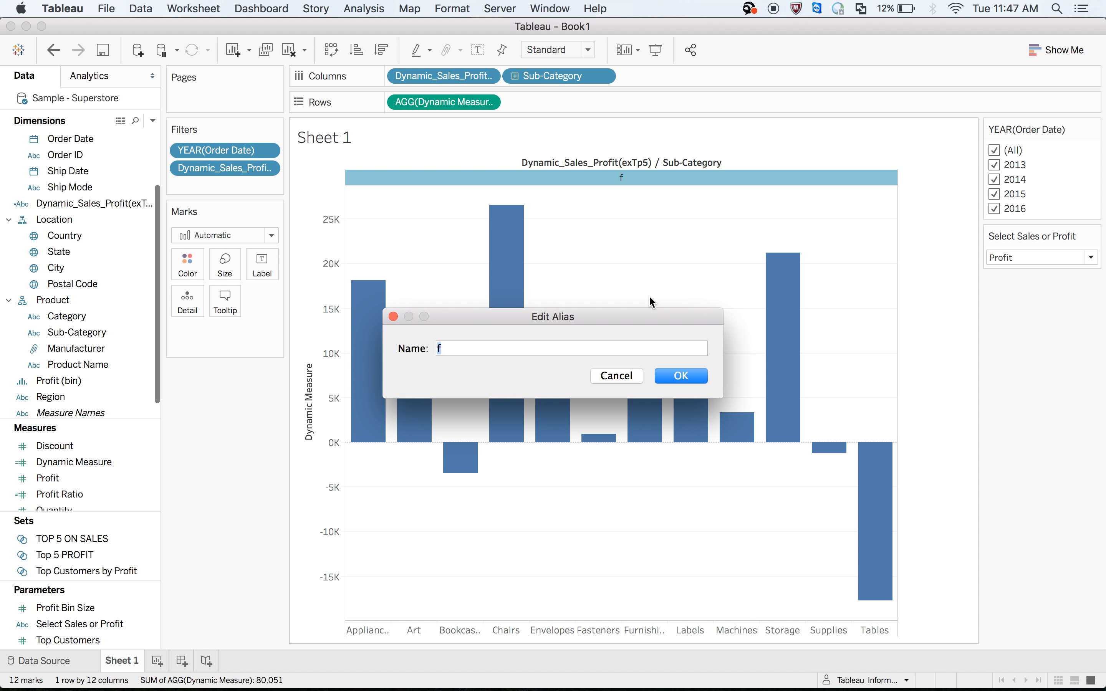
text(Excludin)
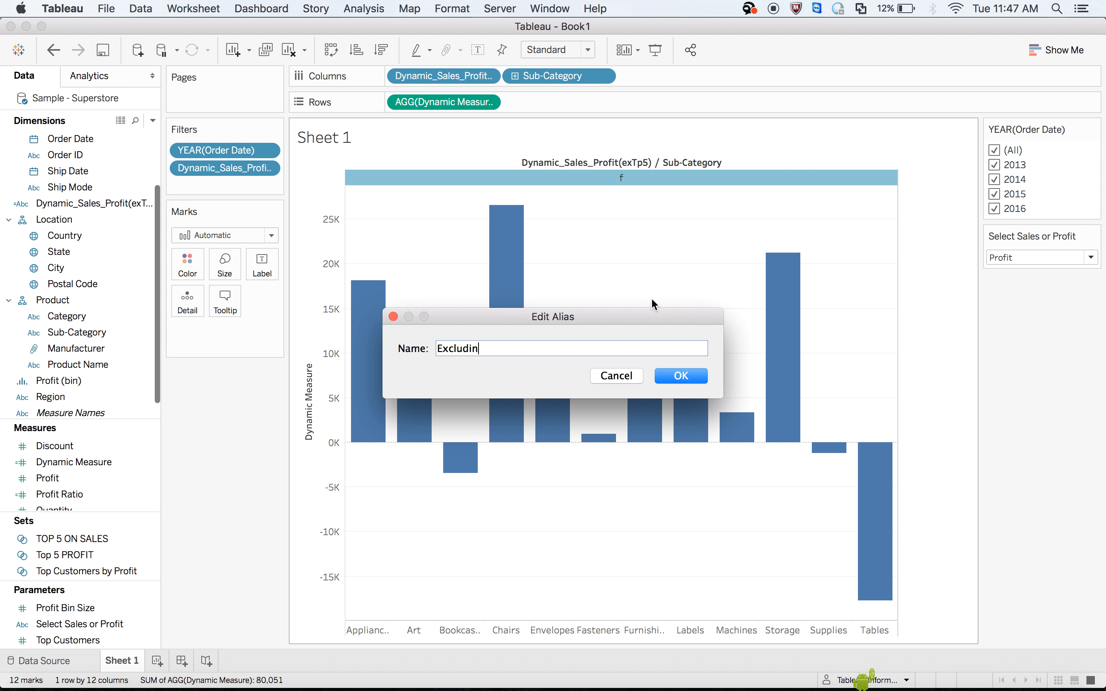
text(g Top 5)
click(689, 381)
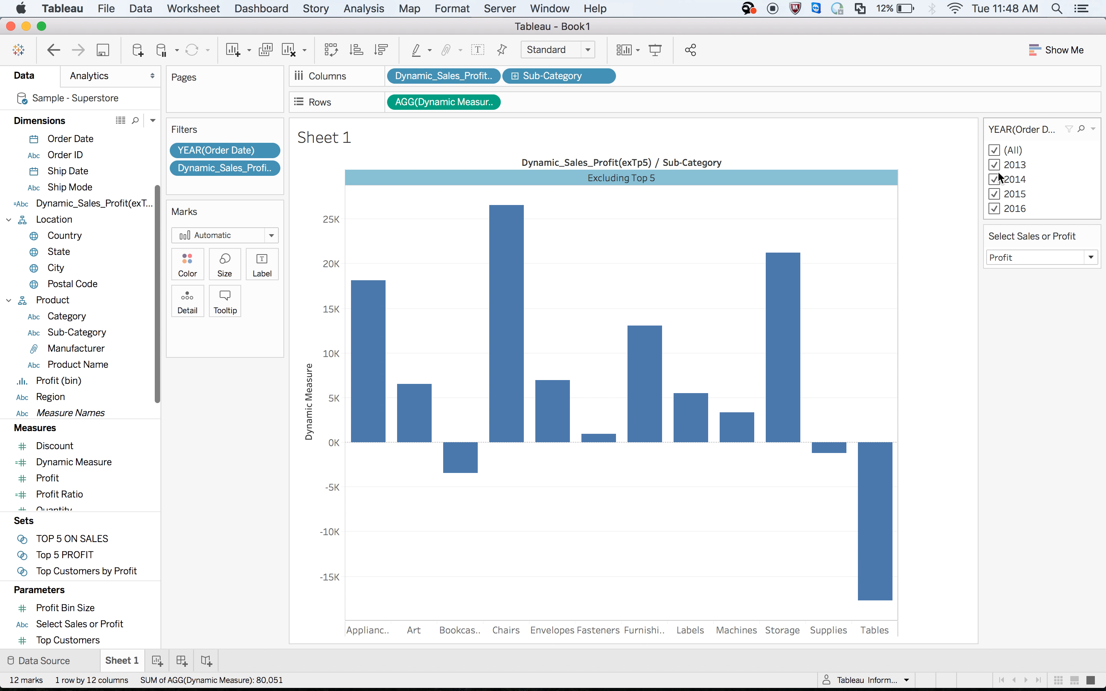
Step: Rename the worksheet Sheet 1 as ANS
double_click(113, 665)
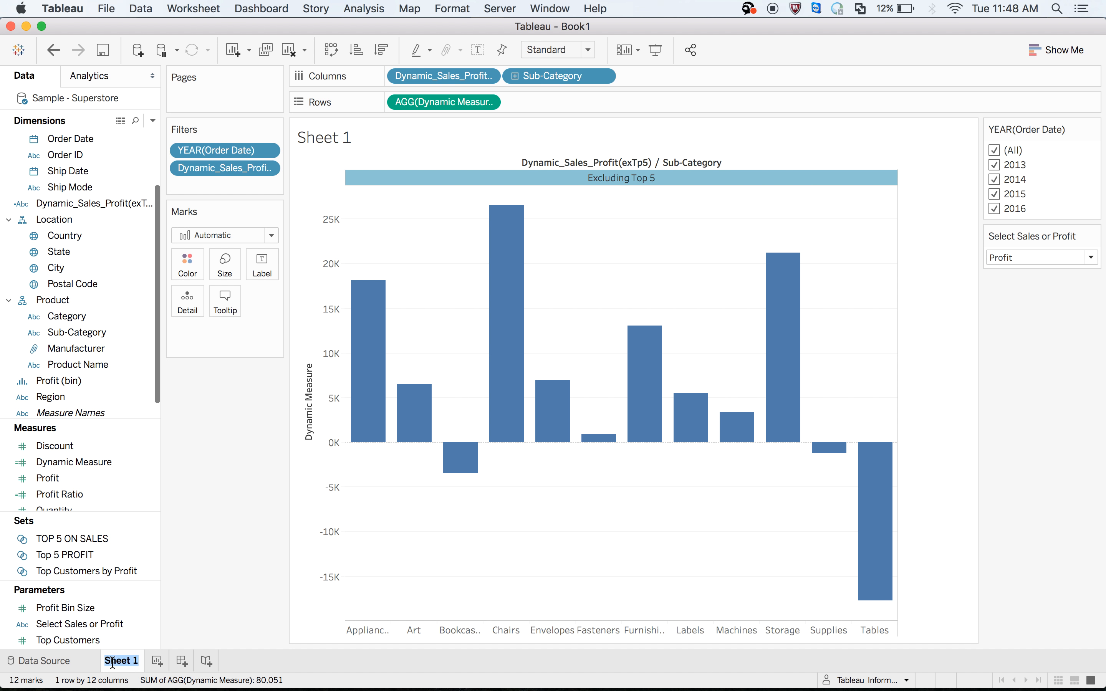
text(ANS)
click(217, 581)
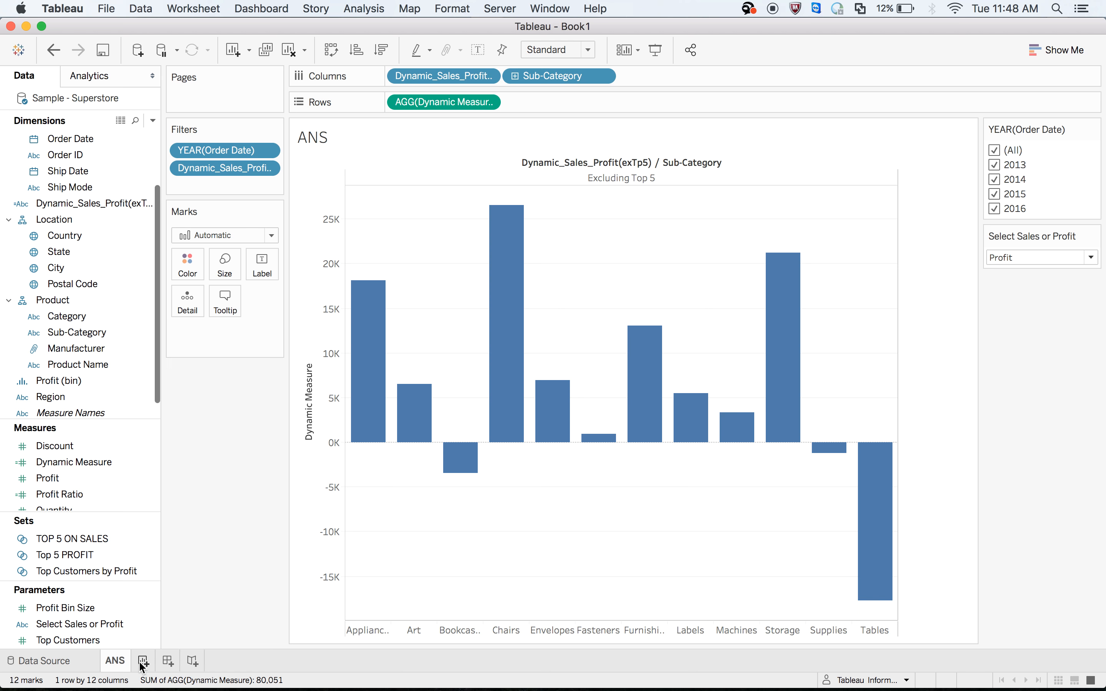
Step: Create a new worksheet and place Sub-Category on Columns
click(142, 661)
drag(87, 336, 434, 76)
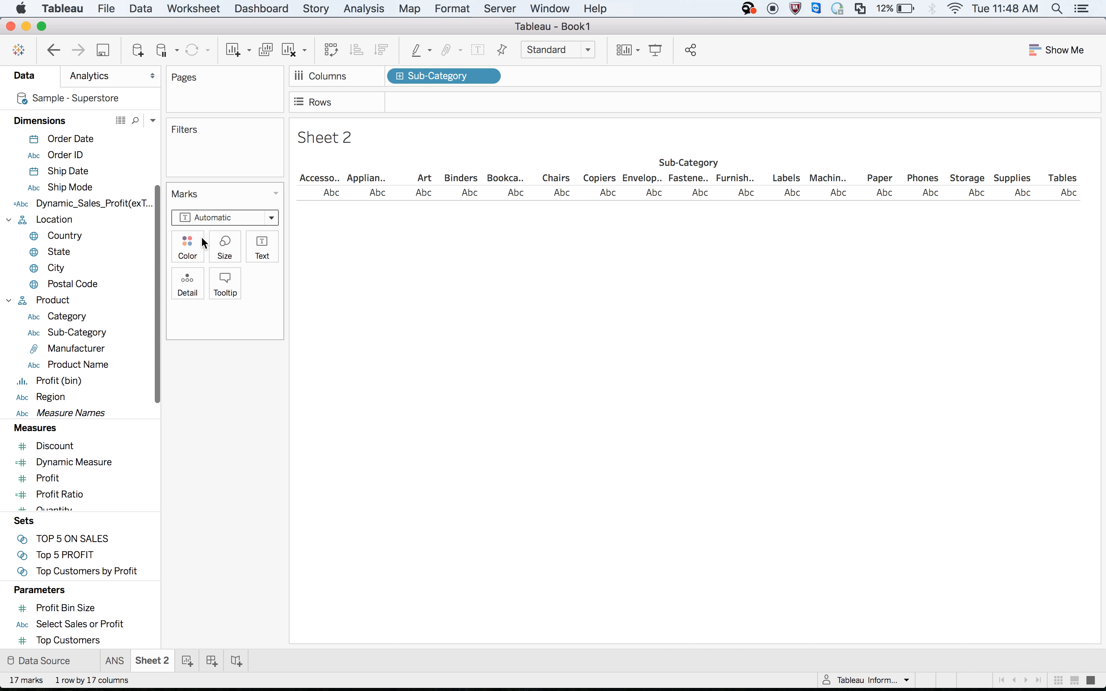
drag(84, 383, 434, 104)
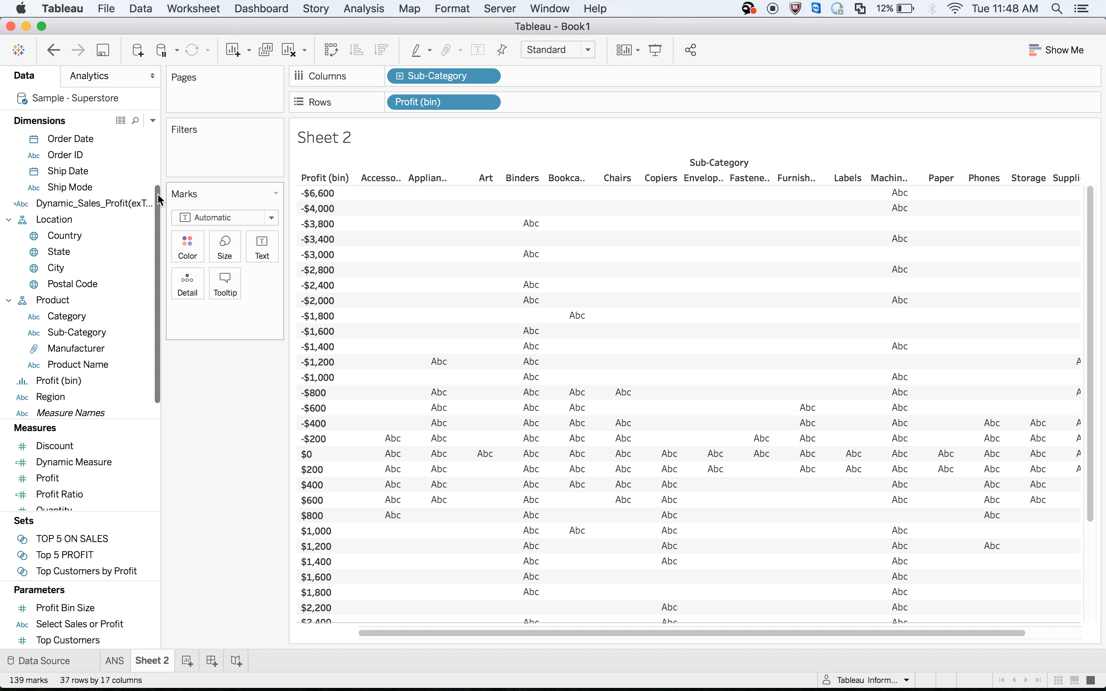
right_click(416, 104)
click(446, 396)
Step: Add the sum of Profit to Rows on the new worksheet
drag(48, 478, 447, 101)
scroll(80, 238, up, 3)
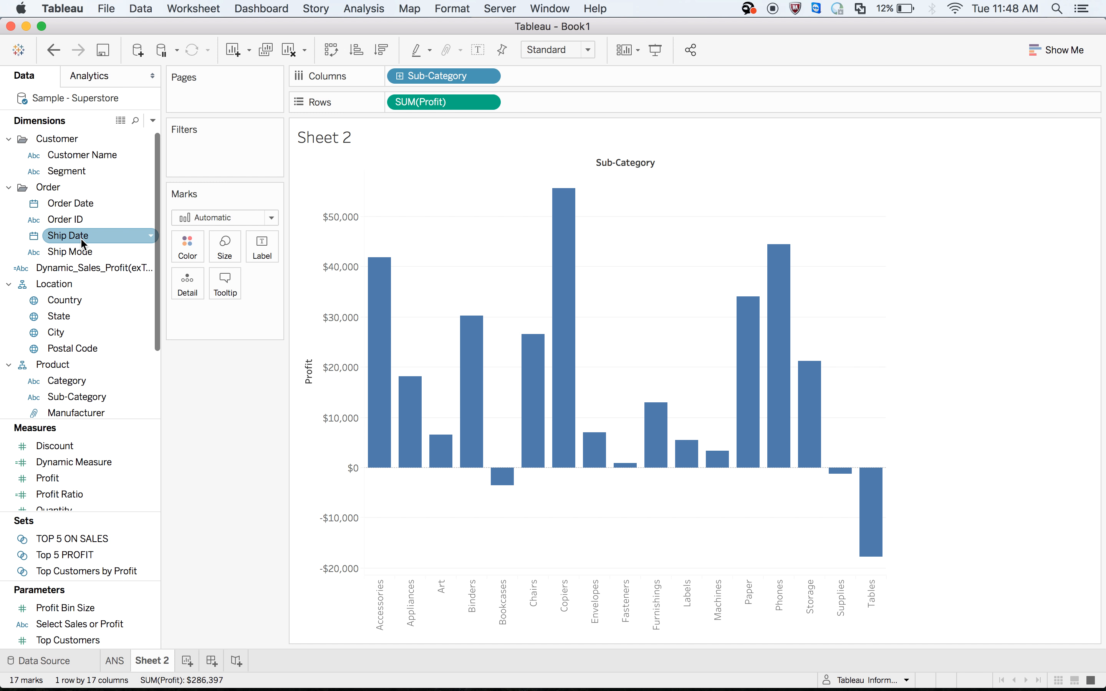
Step: Show an Order Date year filter on the Sheet 2 worksheet
right_click(83, 204)
click(123, 229)
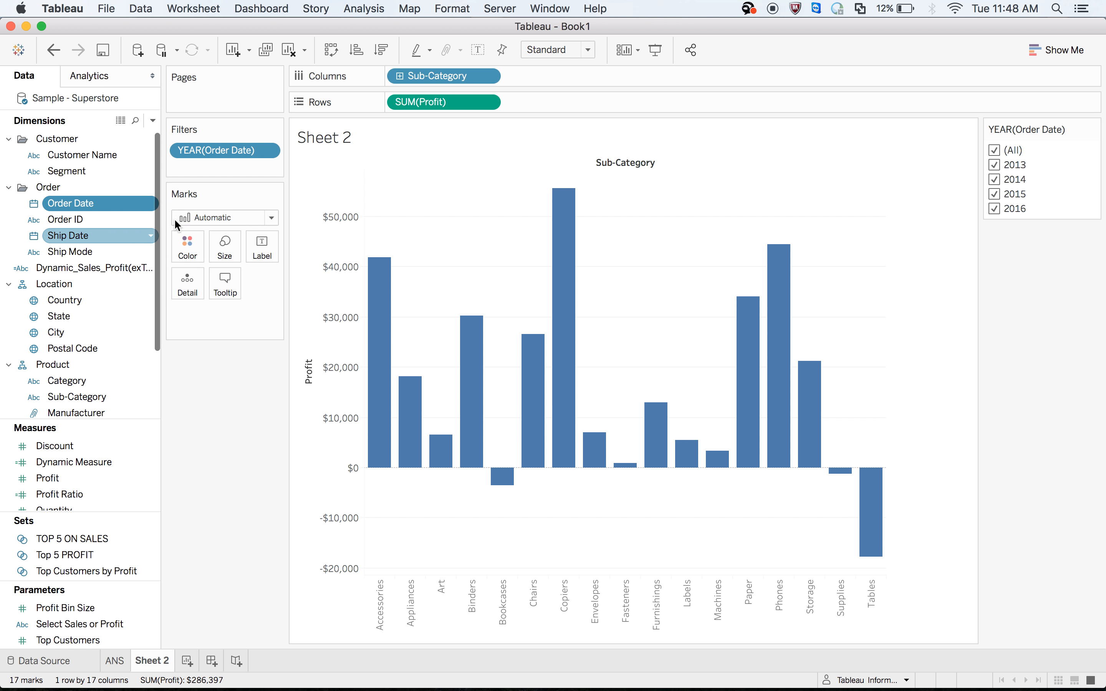
Step: On the ANS worksheet, limit the Order Date year filter to 2016 and sort the sub-categories by Dynamic Measure in descending order
click(122, 662)
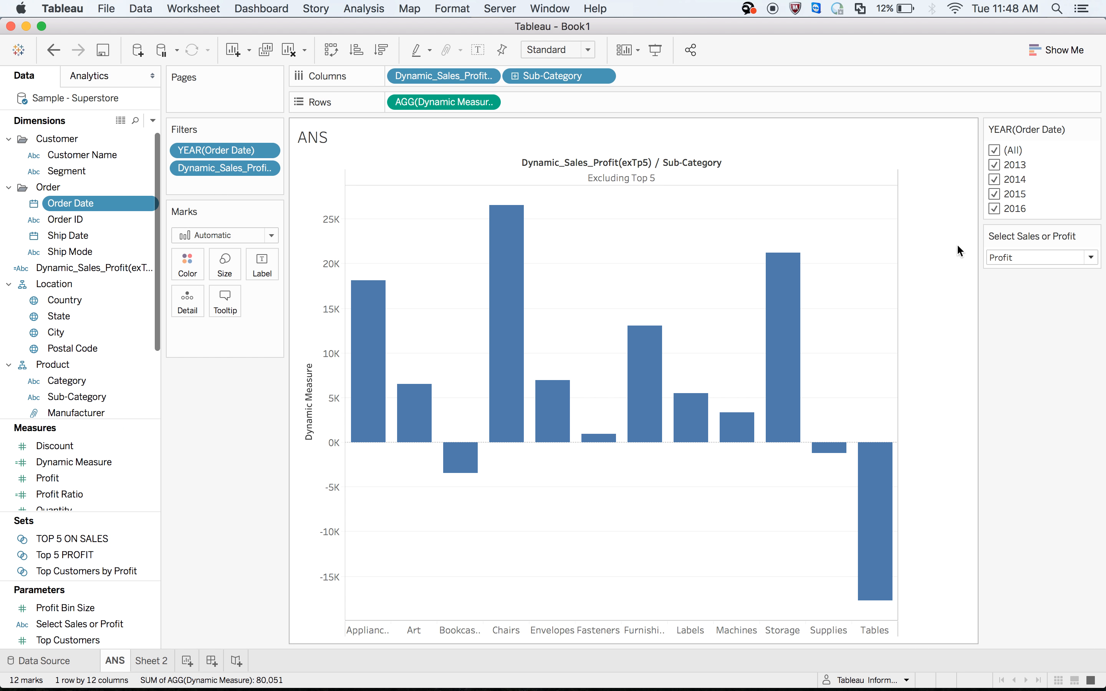
click(995, 151)
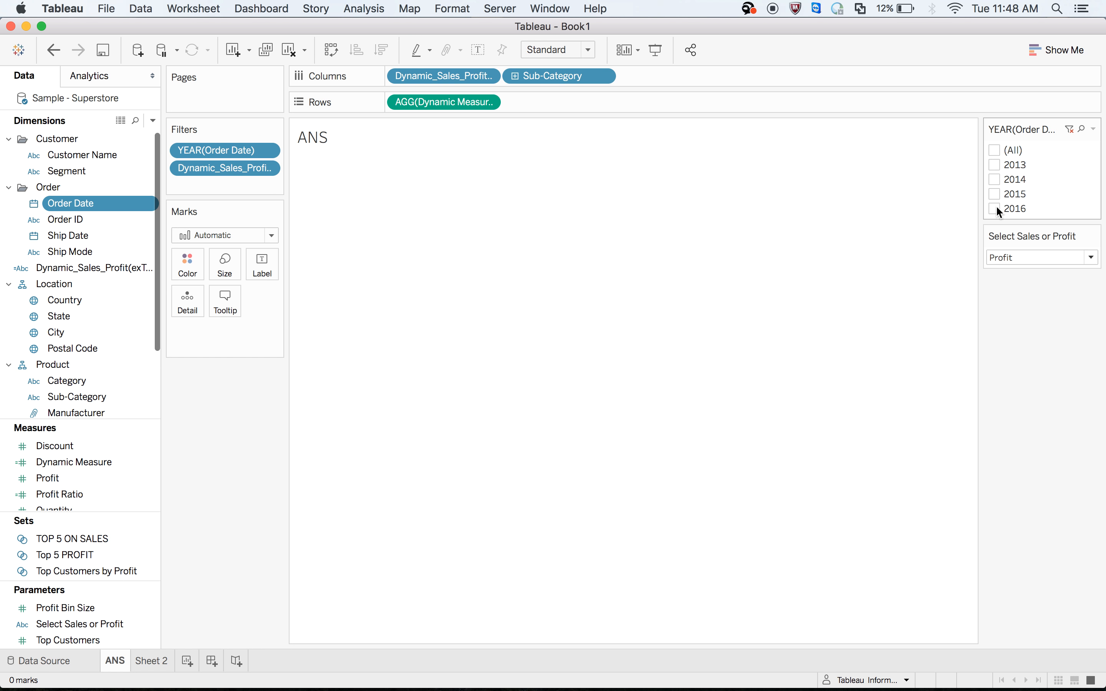
click(995, 209)
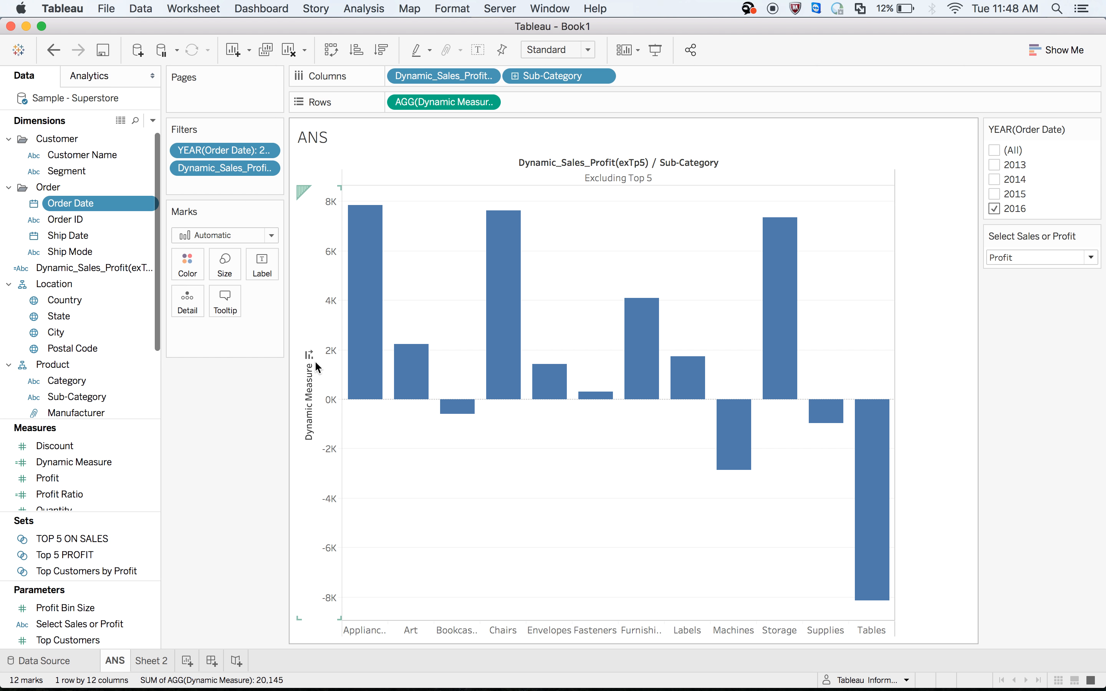
click(309, 355)
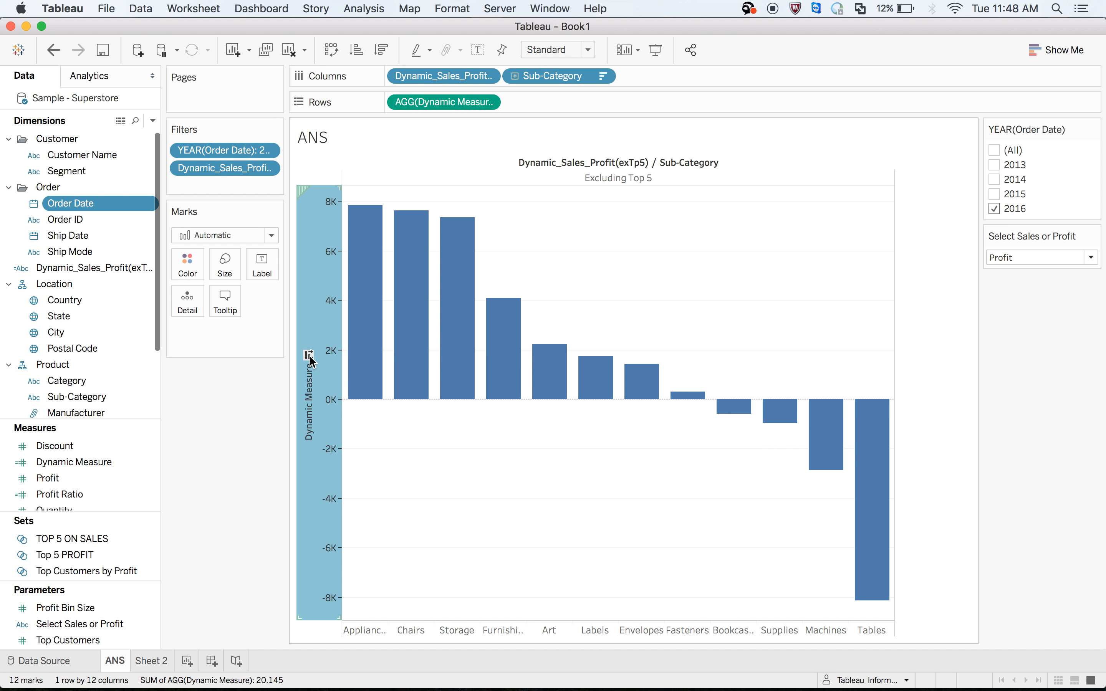
click(1011, 471)
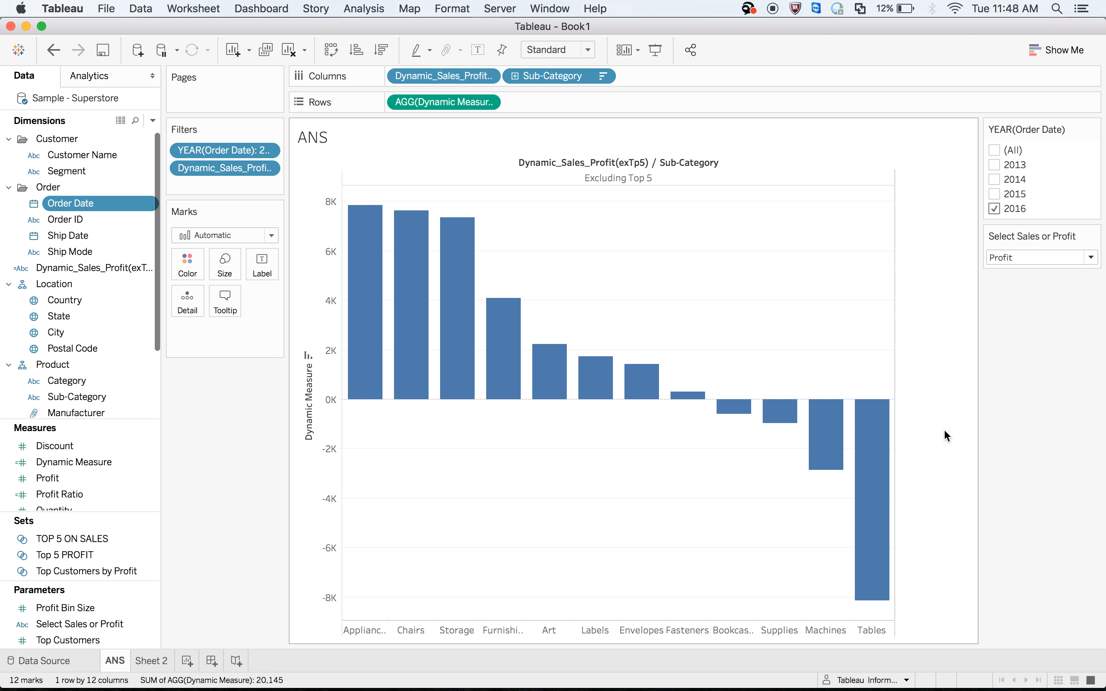
Step: On the Sheet 2 worksheet, limit the Order Date year filter to 2016 and sort the sub-categories by Profit in descending order
mouse_move(151, 669)
click(151, 668)
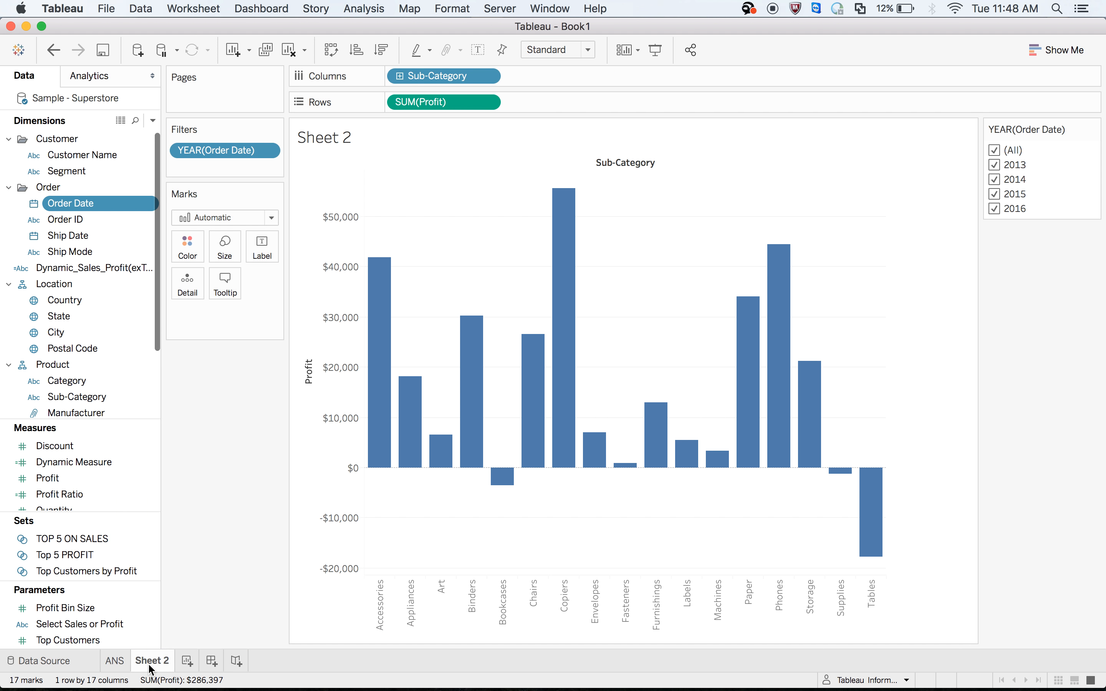
click(993, 149)
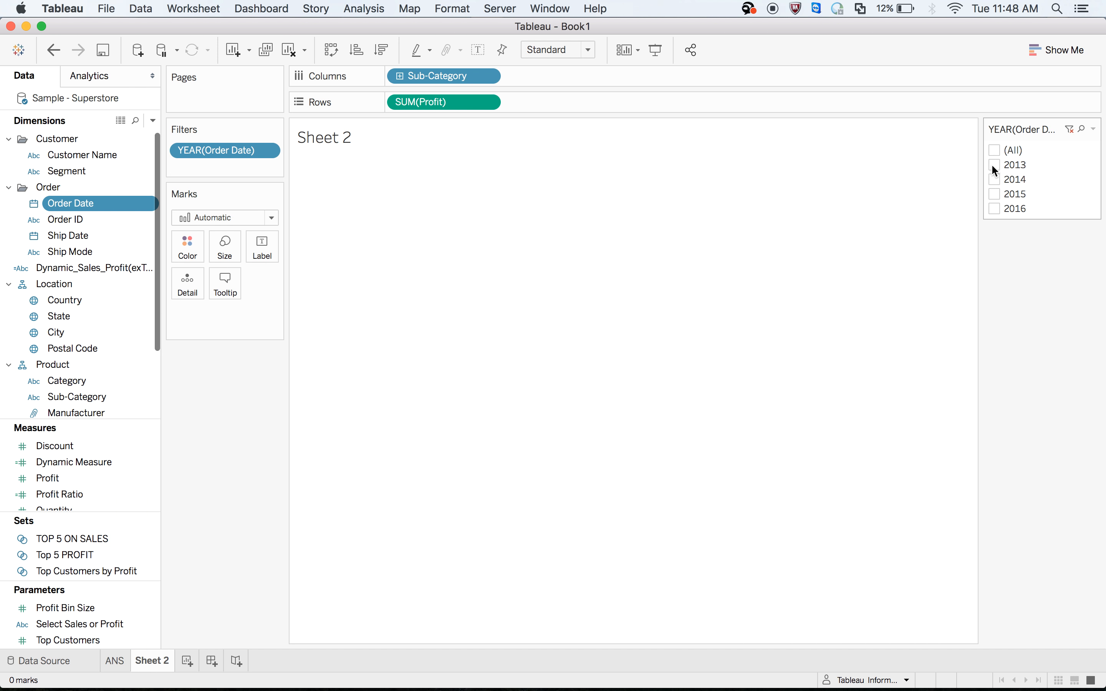
click(995, 208)
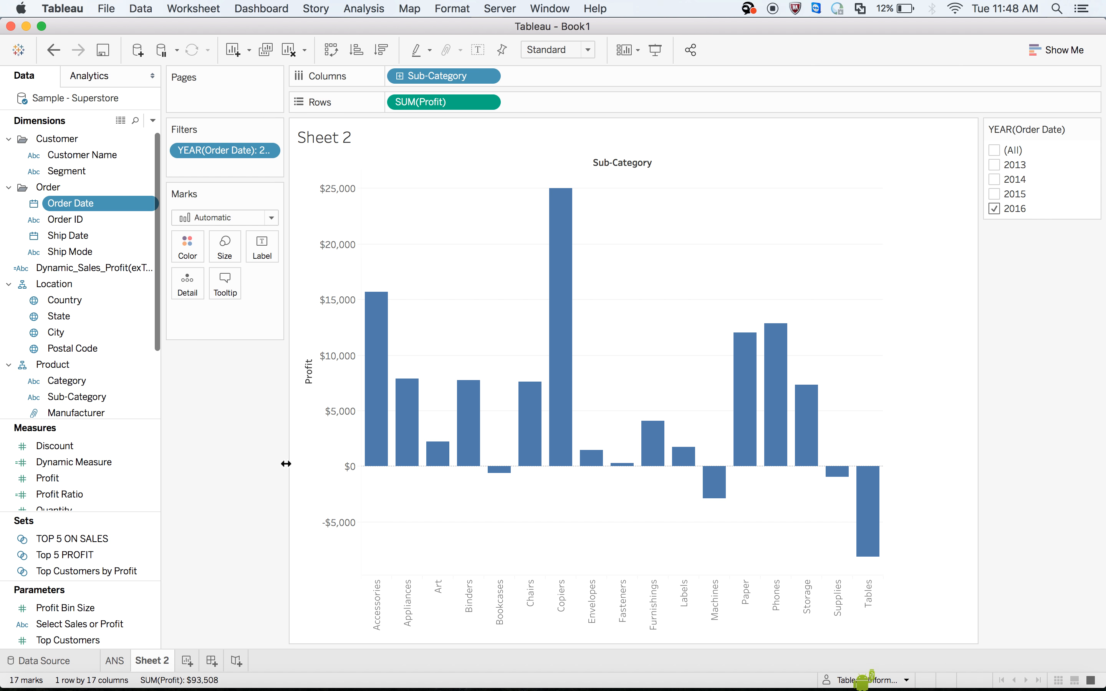
click(309, 351)
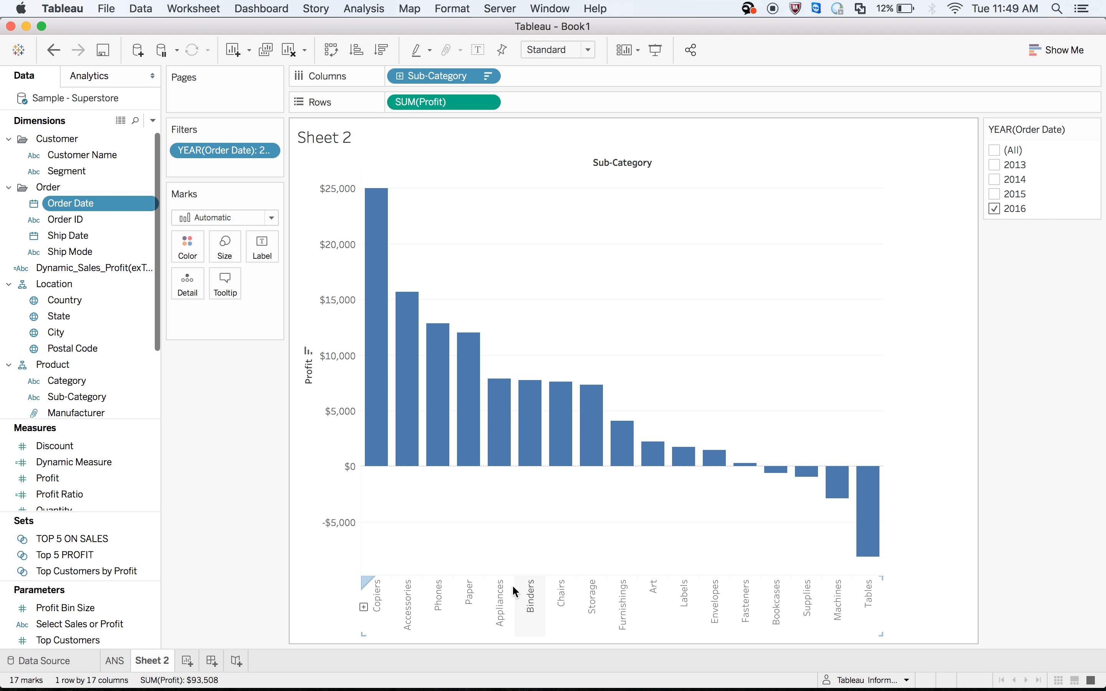
mouse_move(506, 466)
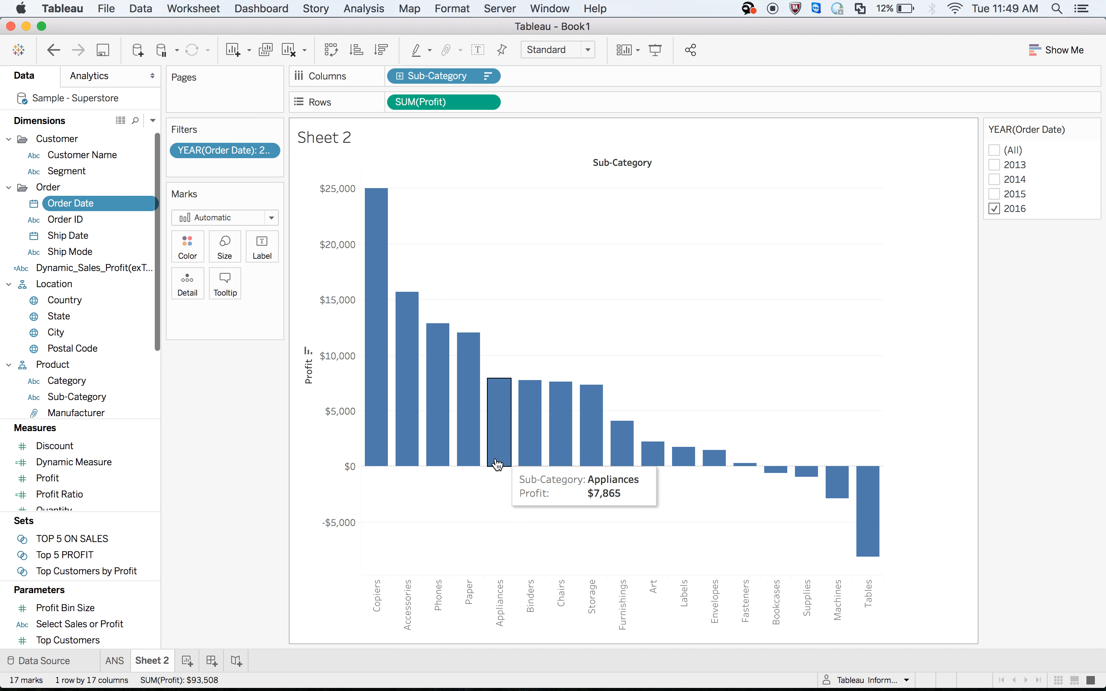
Step: Return to the ANS worksheet and try the Select Sales or Profit parameter options, leaving it on Profit
click(115, 661)
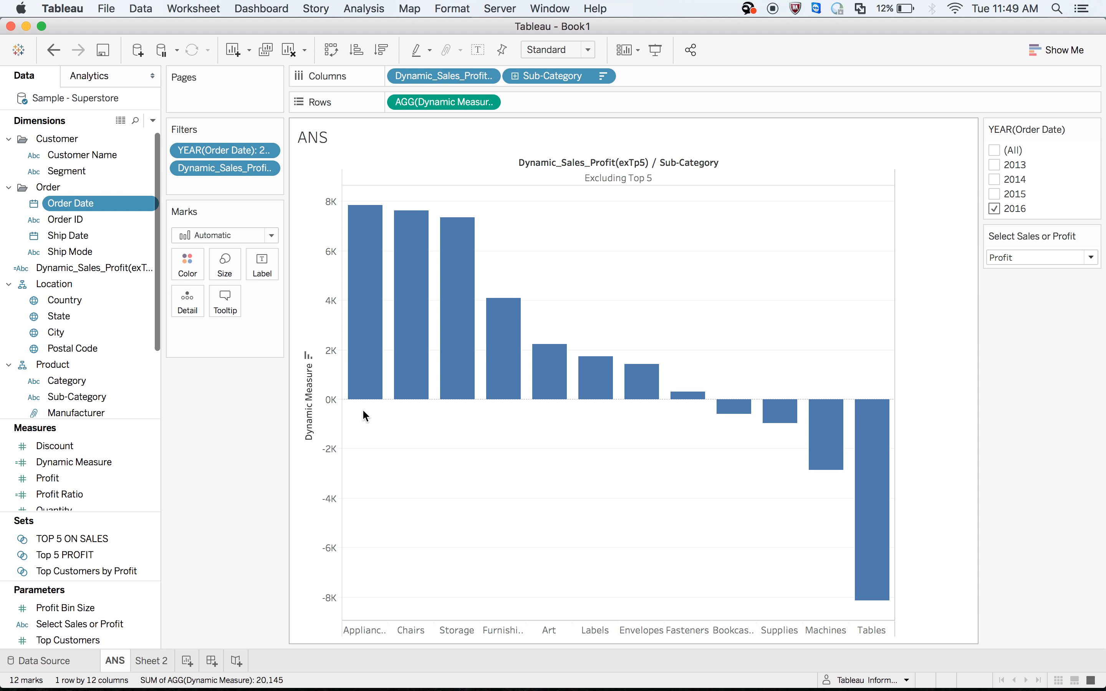
click(1093, 258)
click(1050, 273)
click(1059, 257)
click(1053, 288)
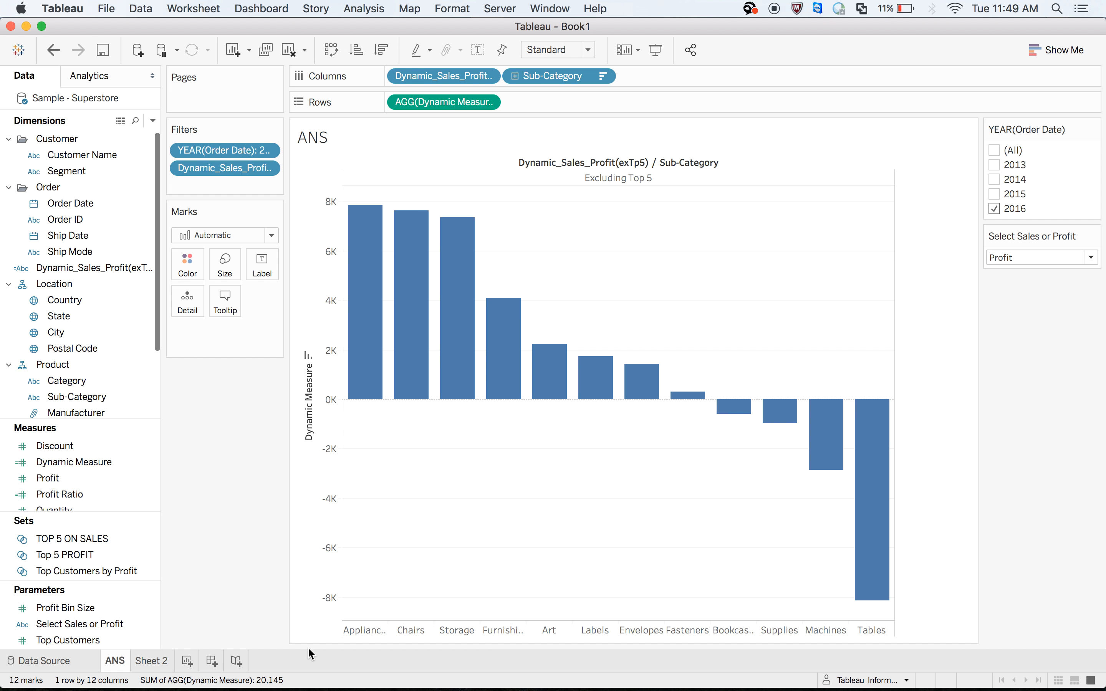
Step: Switch to the tutorial page in Chrome and read the year 2016 Top 5 explanation and the Step 8 Add to Context instructions
key(super+Tab)
scroll(310, 654, down, 10)
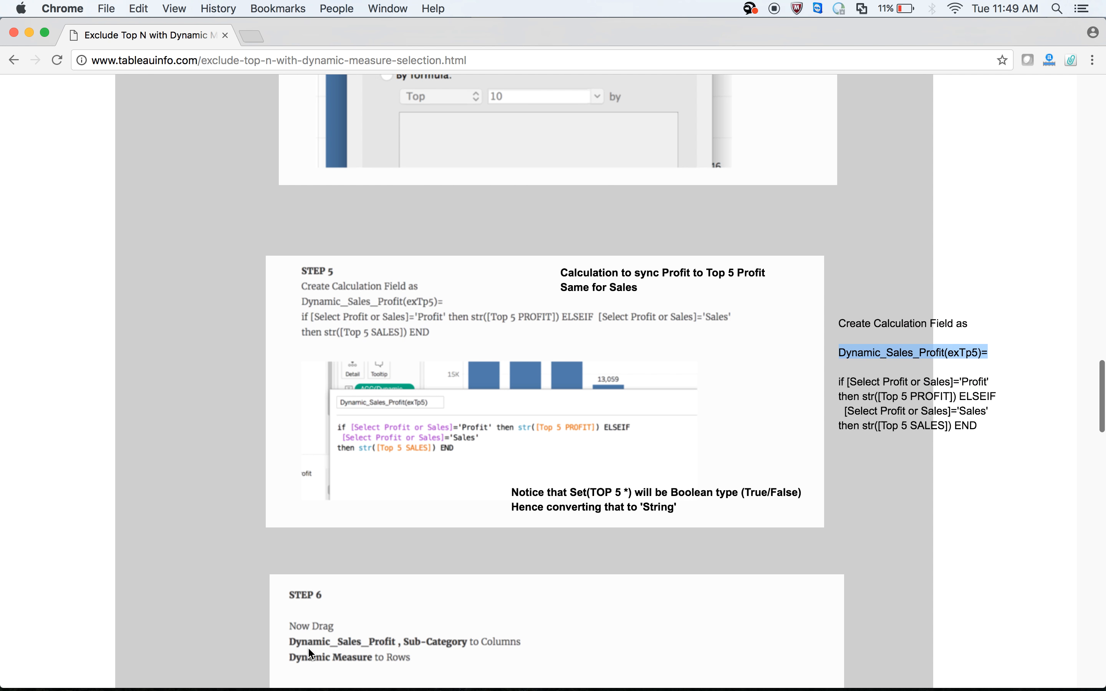
scroll(309, 648, down, 15)
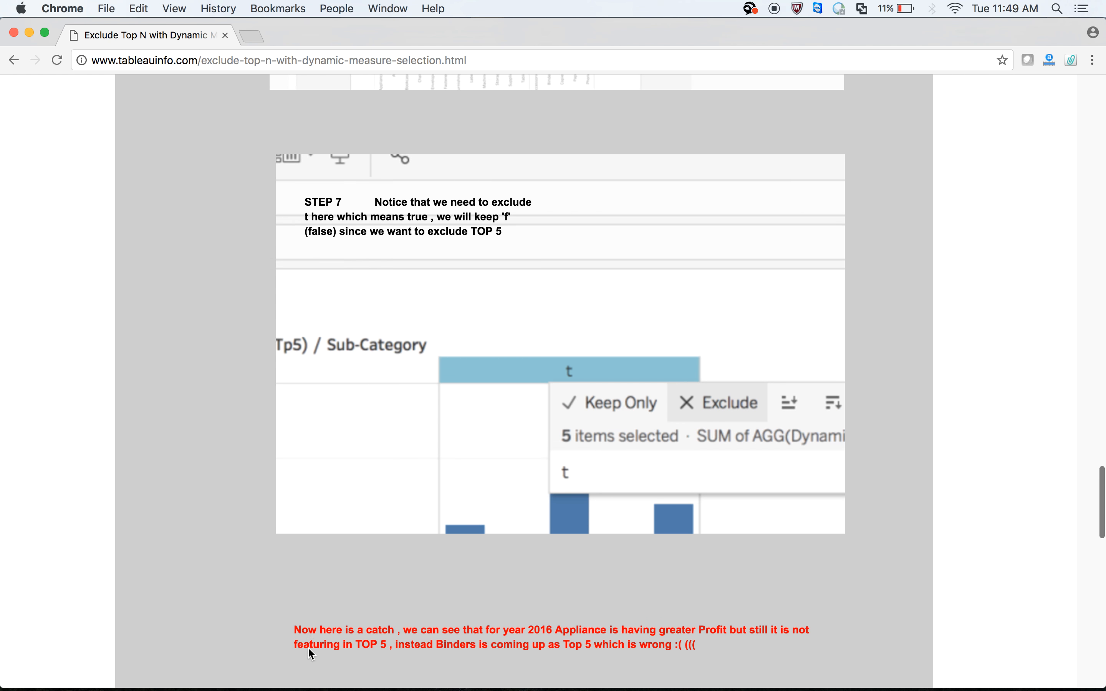
scroll(307, 646, down, 10)
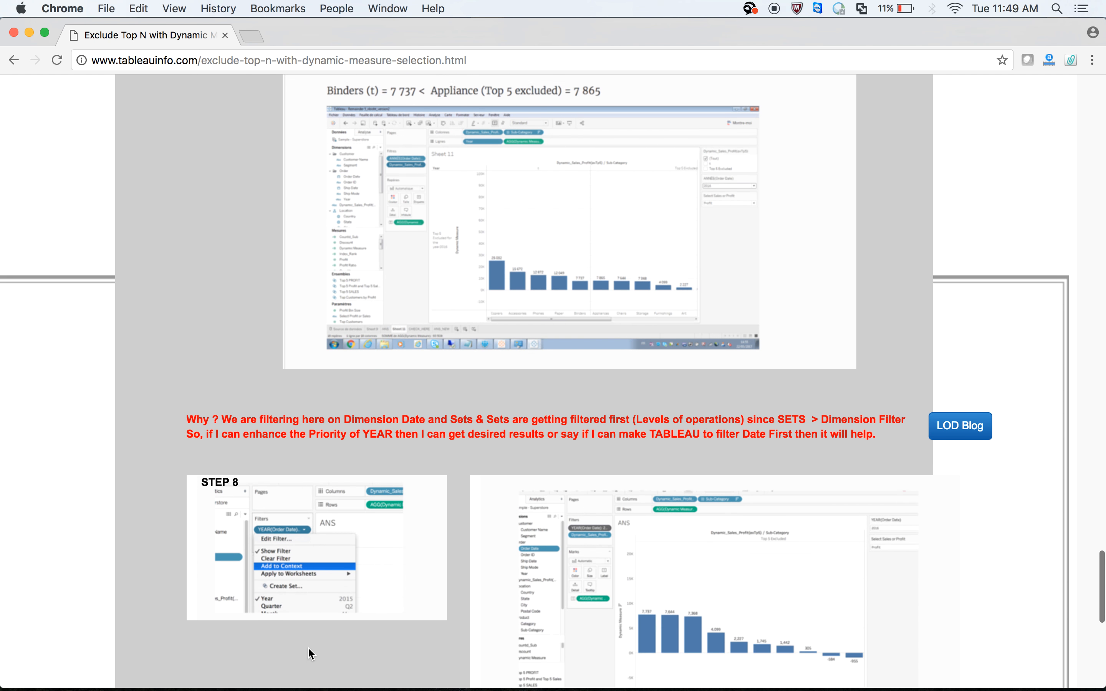
scroll(307, 648, down, 5)
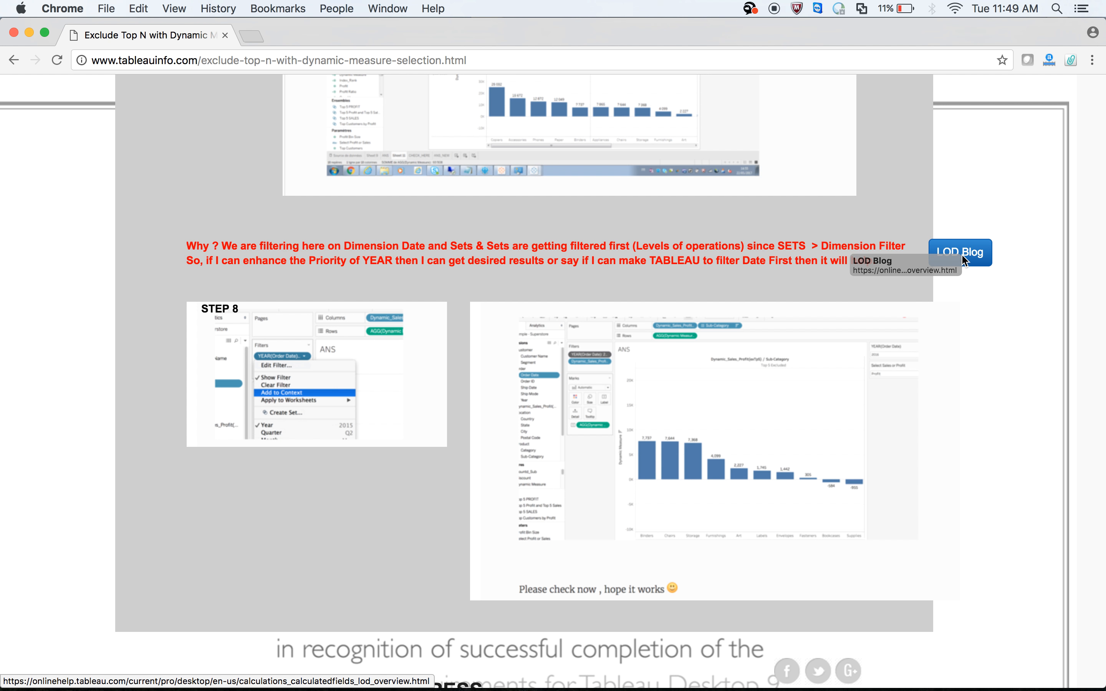
scroll(894, 330, down, 5)
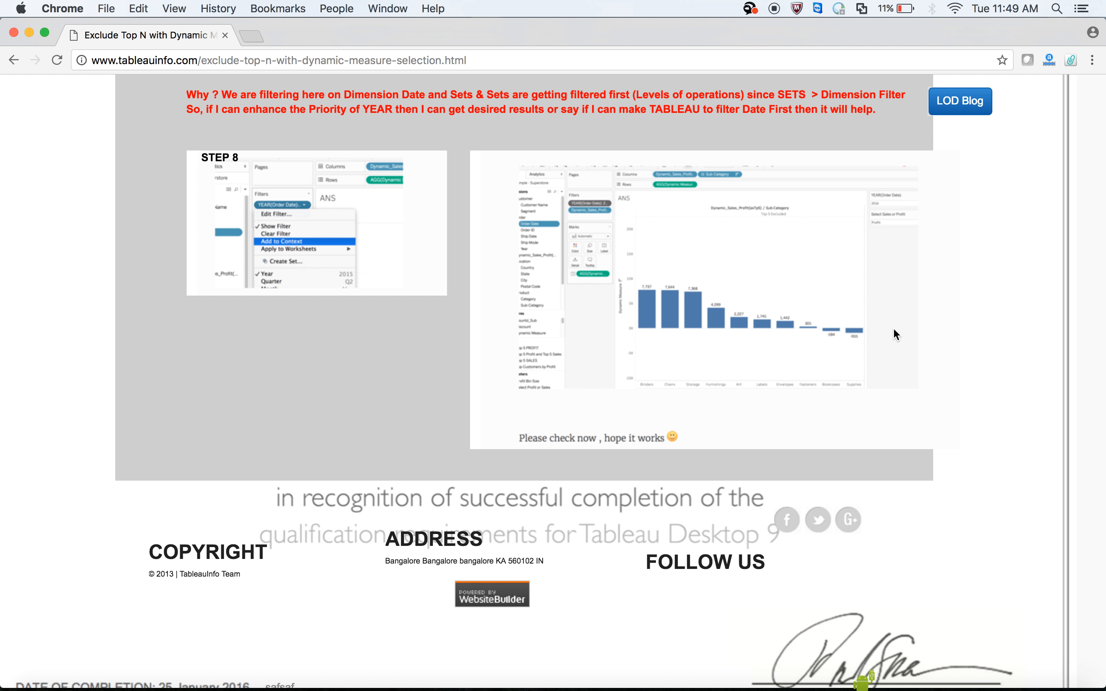
scroll(895, 330, up, 1)
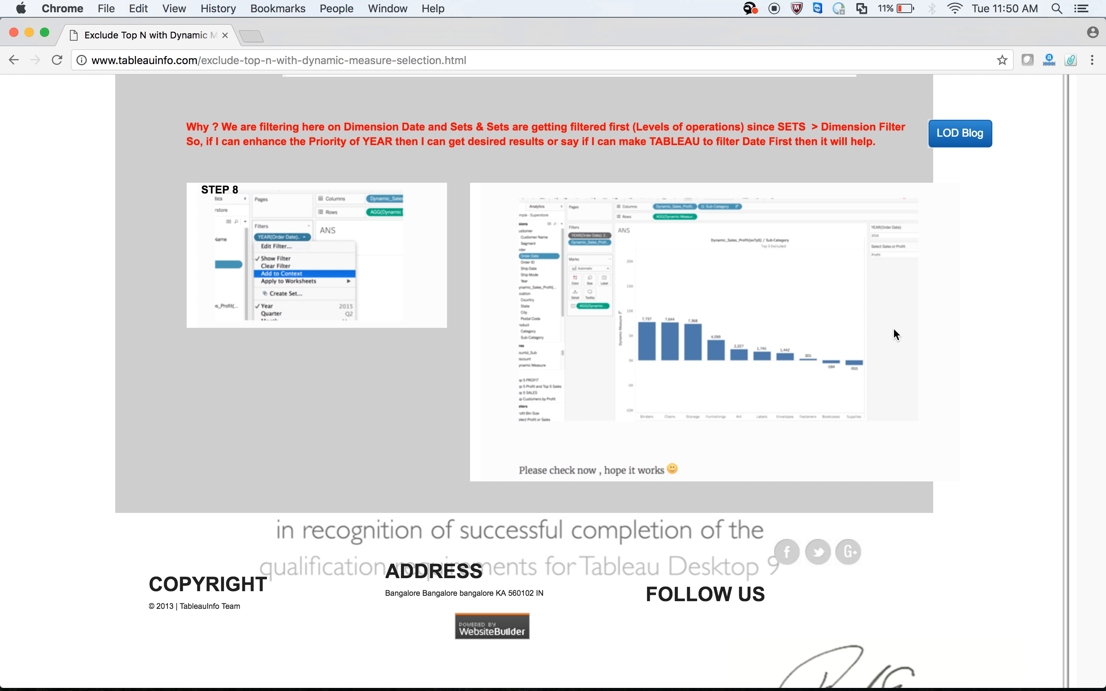